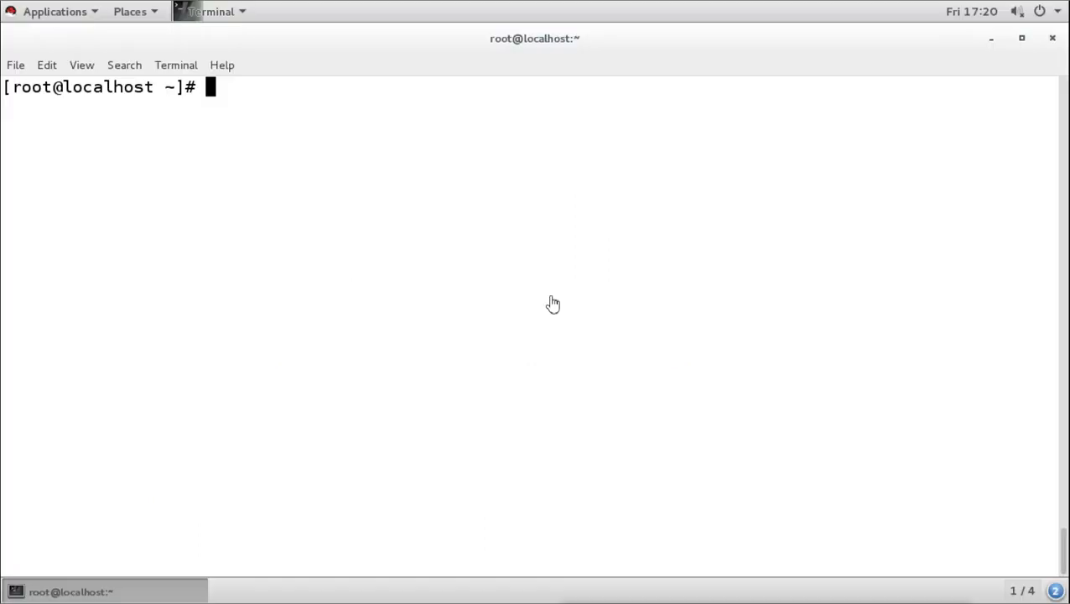
List the active virtual machines with virsh list, clearing the terminal before running the command again.
{"action": "type", "text": "virsh list"}
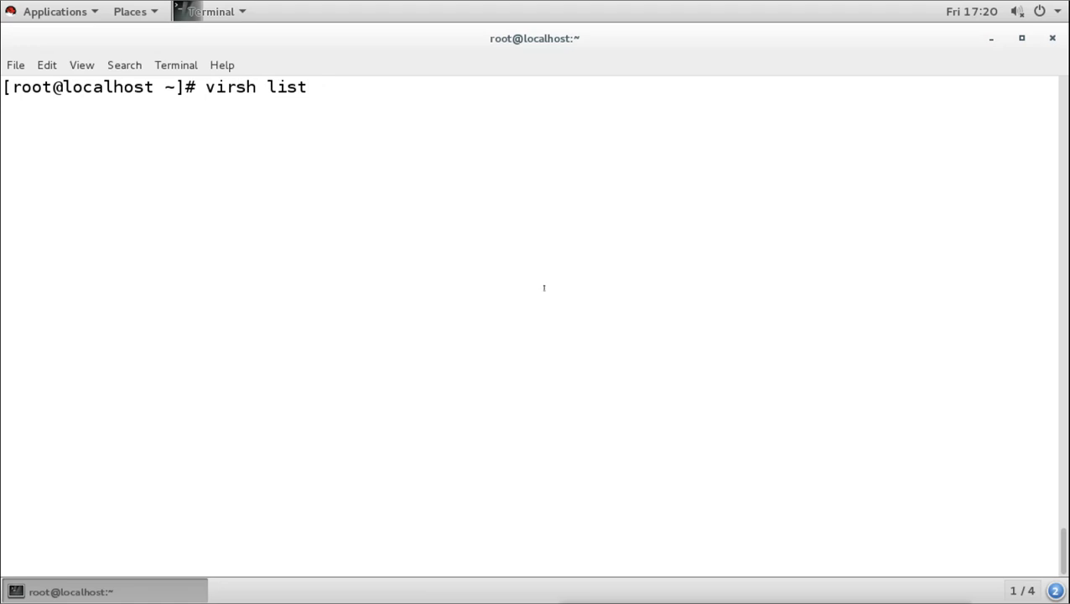
{"action": "key", "text": "Return"}
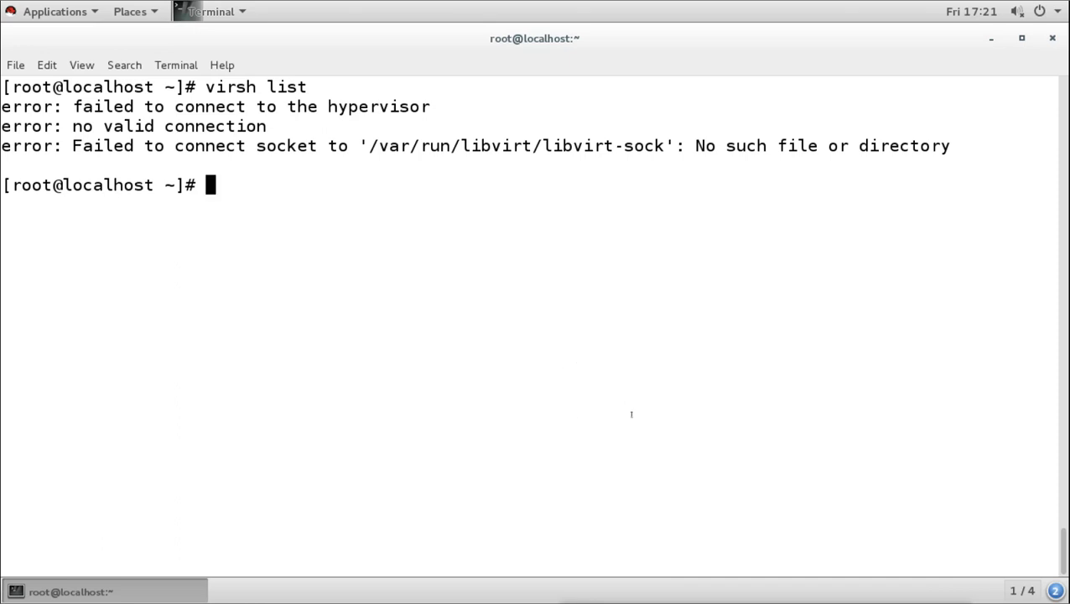
{"action": "key", "text": "ctrl+l"}
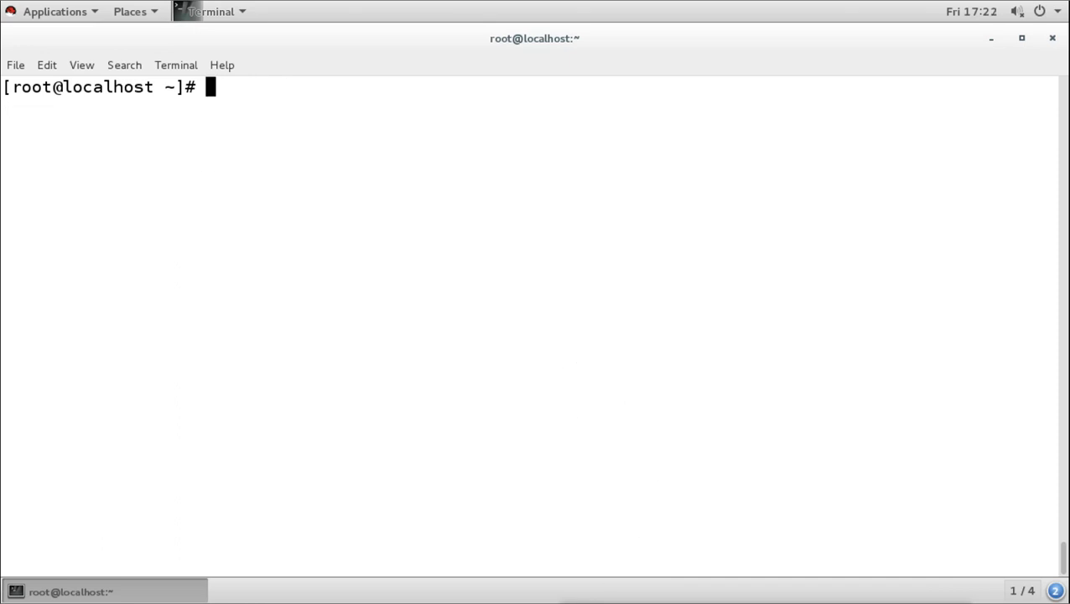
{"action": "type", "text": "virsh list"}
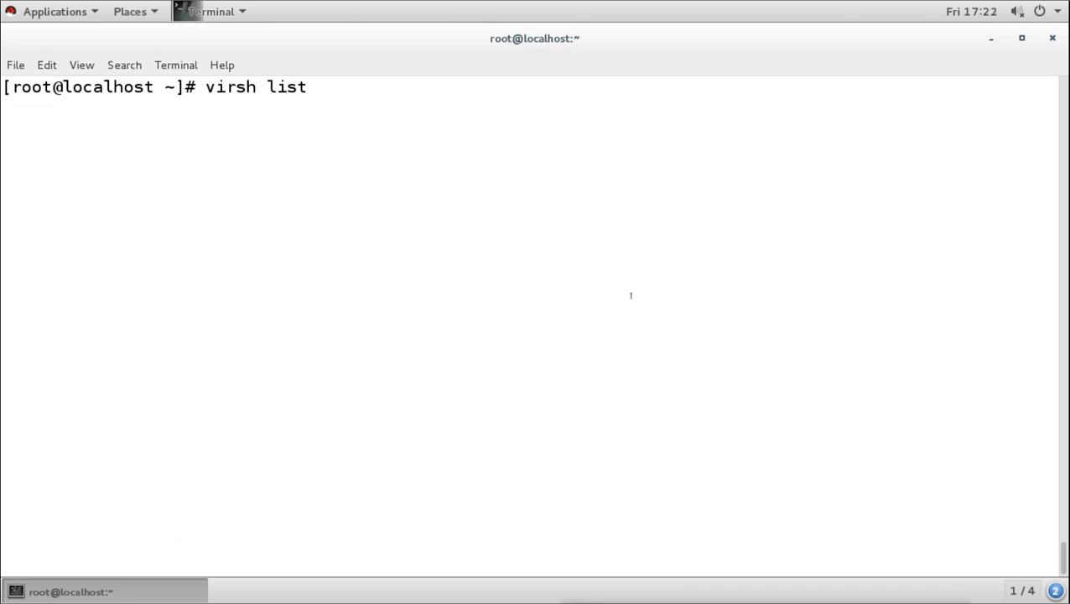
{"action": "key", "text": "Return"}
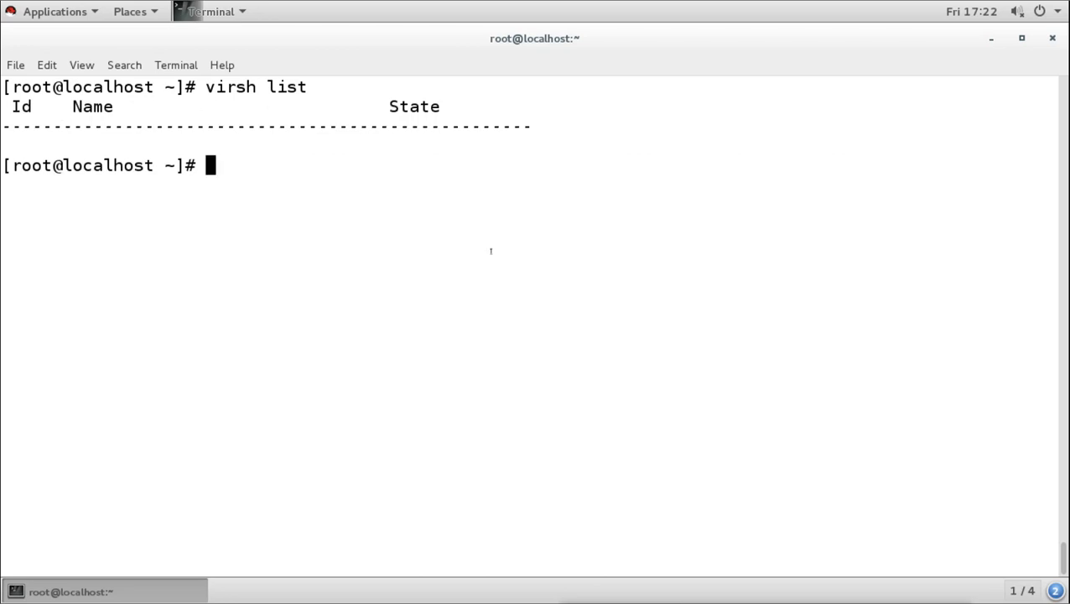
List all virtual machines, including inactive ones, with virsh list --all.
{"action": "key", "text": "Up"}
{"action": "type", "text": "--"}
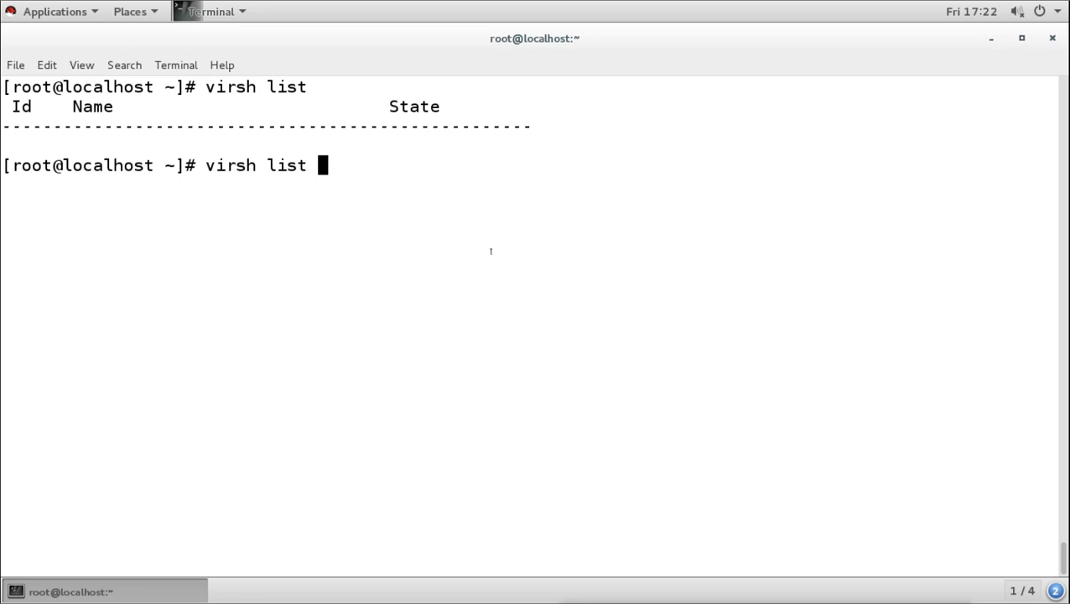
{"action": "type", "text": "all"}
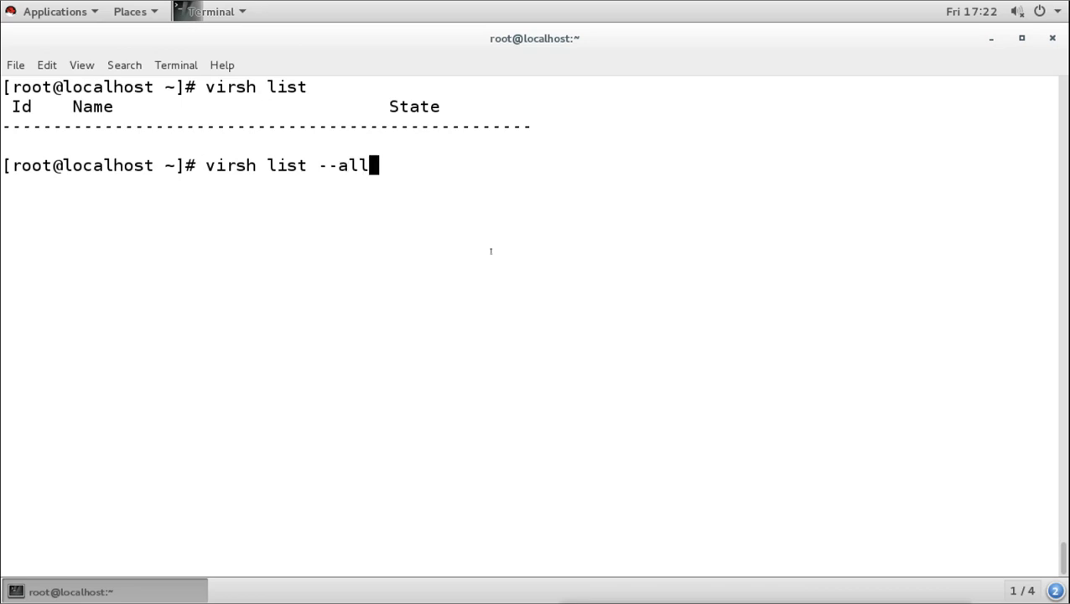
{"action": "key", "text": "Return"}
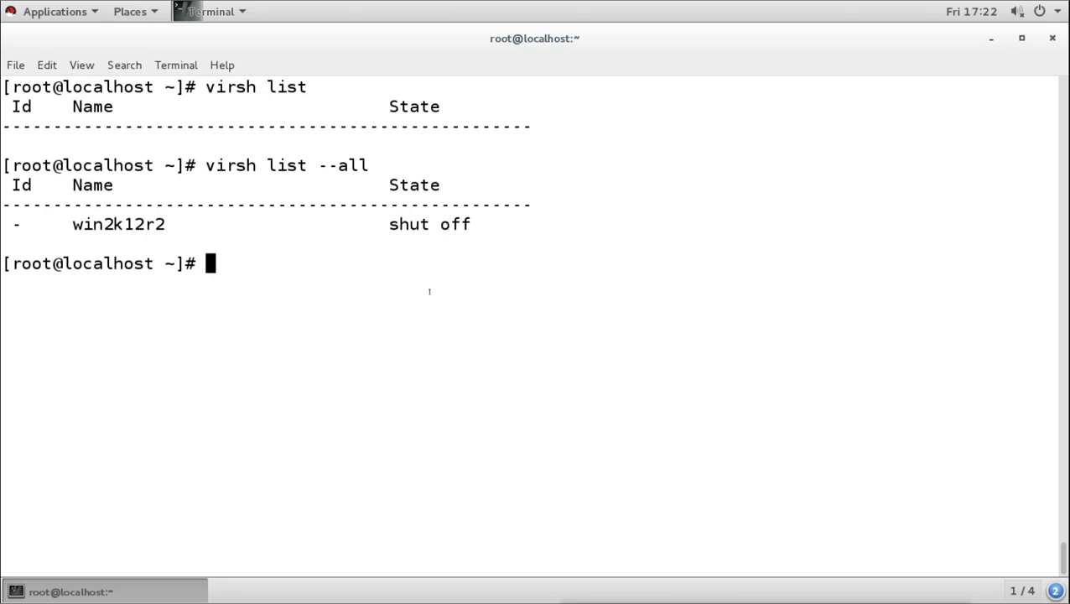
Display the host's hardware details with virsh nodeinfo and examine the memory size.
{"action": "type", "text": "virsh n"}
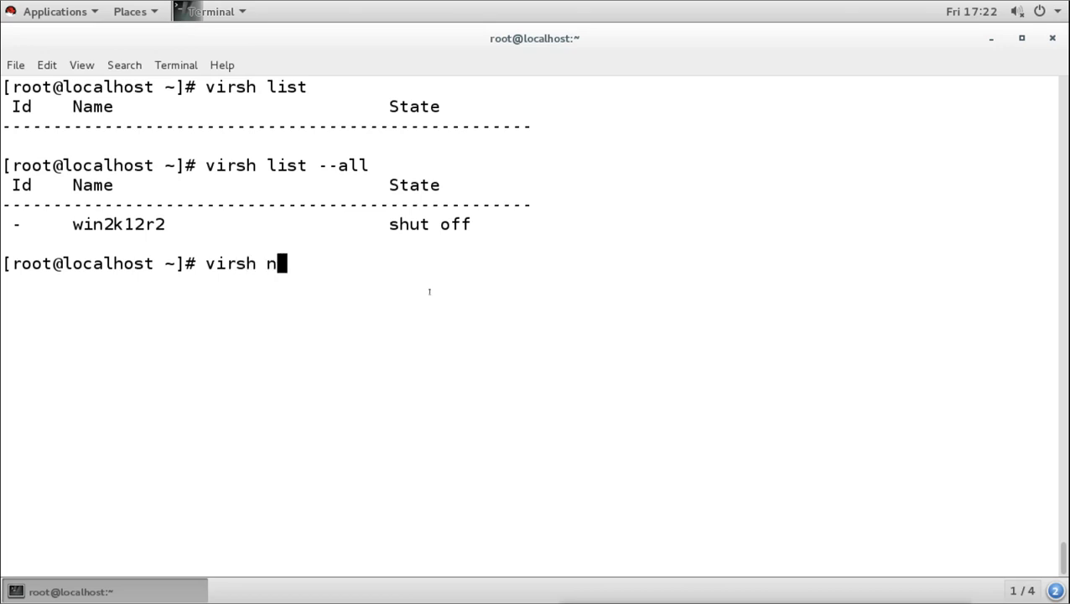
{"action": "type", "text": "odeinfo"}
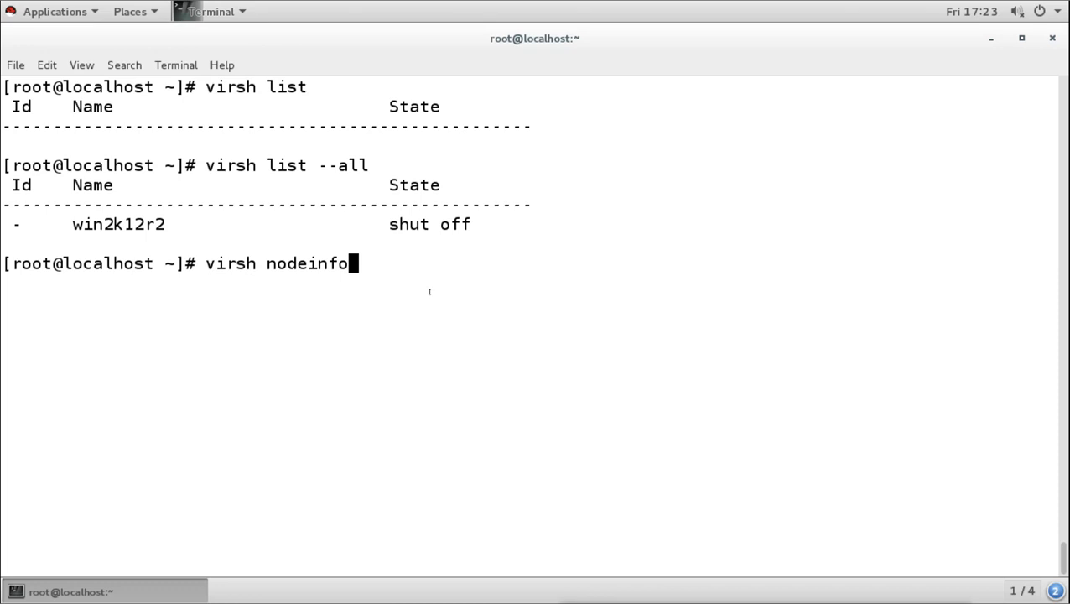
{"action": "key", "text": "Return"}
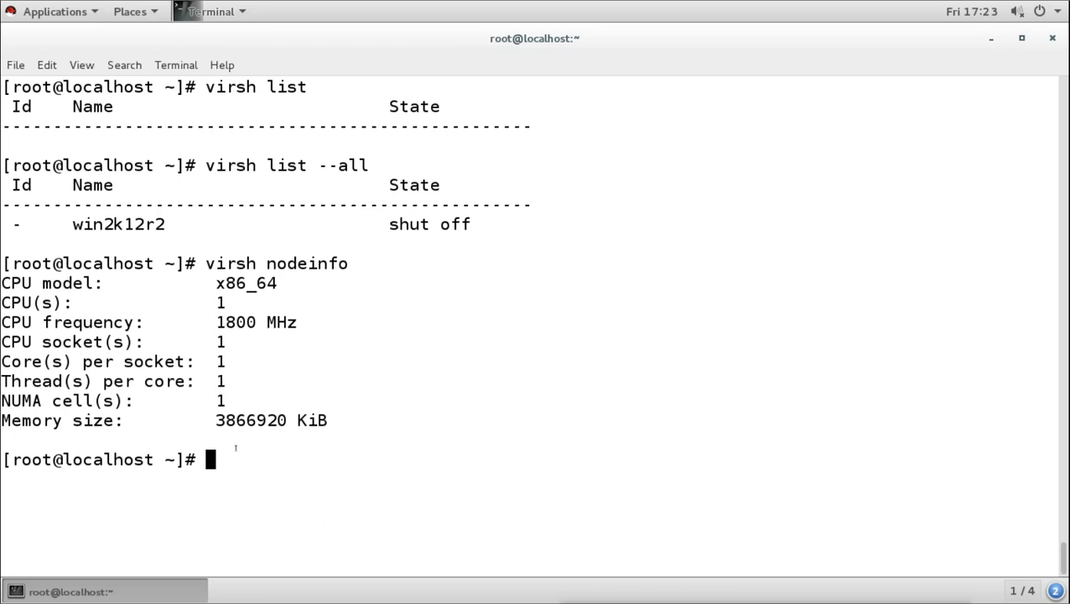
{"action": "left_click_drag", "start_coordinate": [217, 419], "coordinate": [328, 420]}
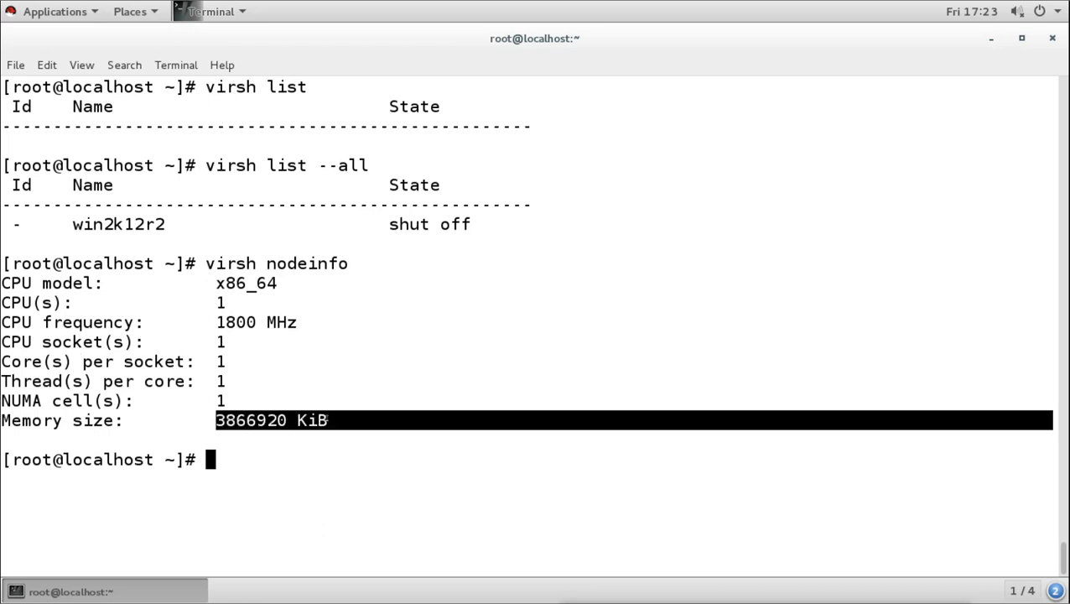
{"action": "left_click", "coordinate": [326, 452]}
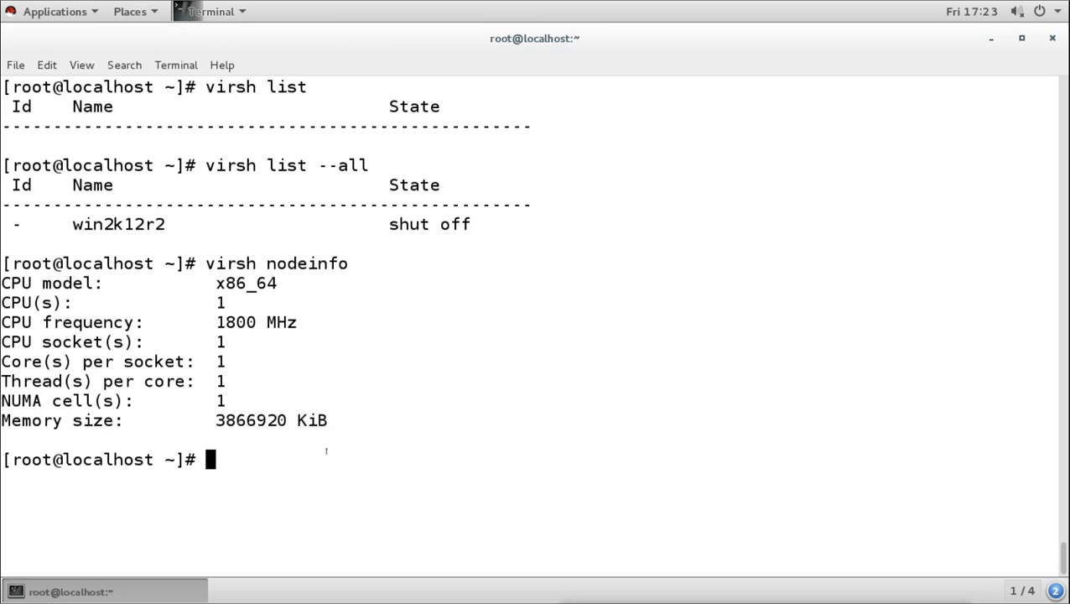
Clear the terminal and launch Virtual Machine Manager with the virt-manager command.
{"action": "key", "text": "ctrl+l"}
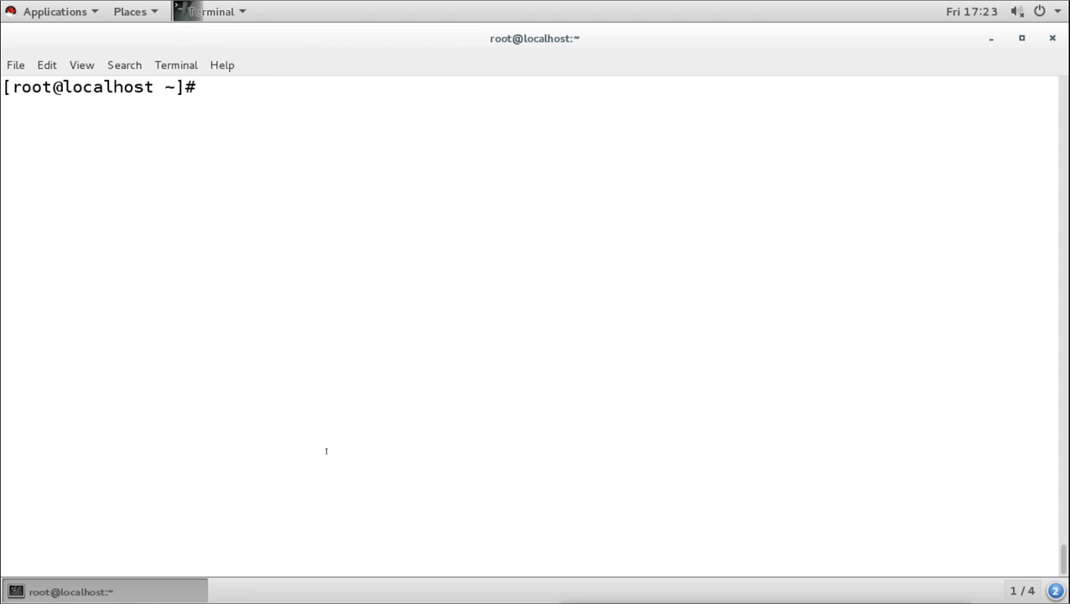
{"action": "type", "text": "virt-manager"}
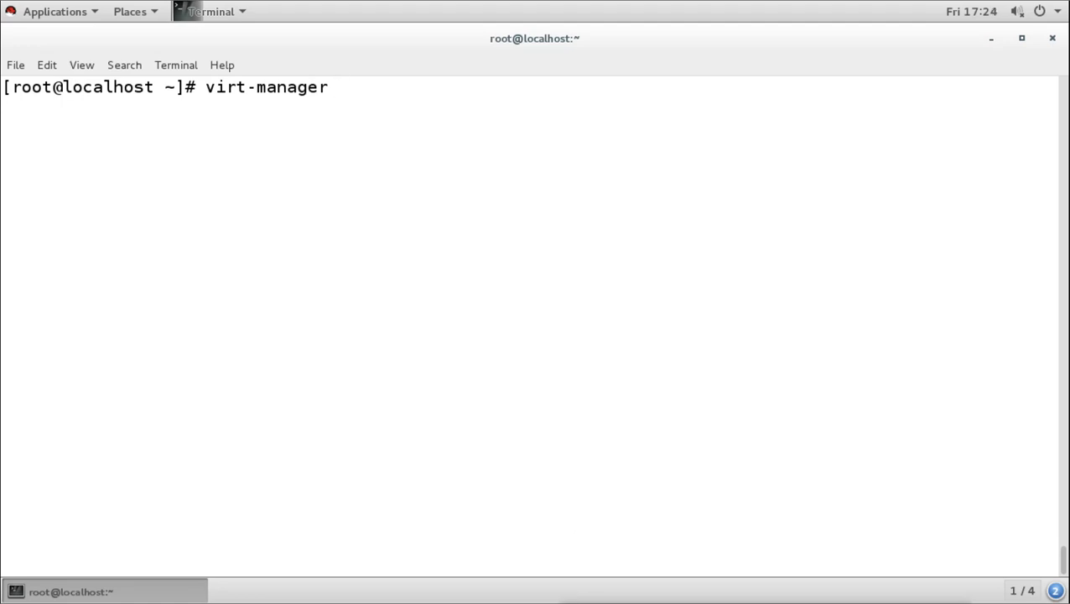
{"action": "key", "text": "Return"}
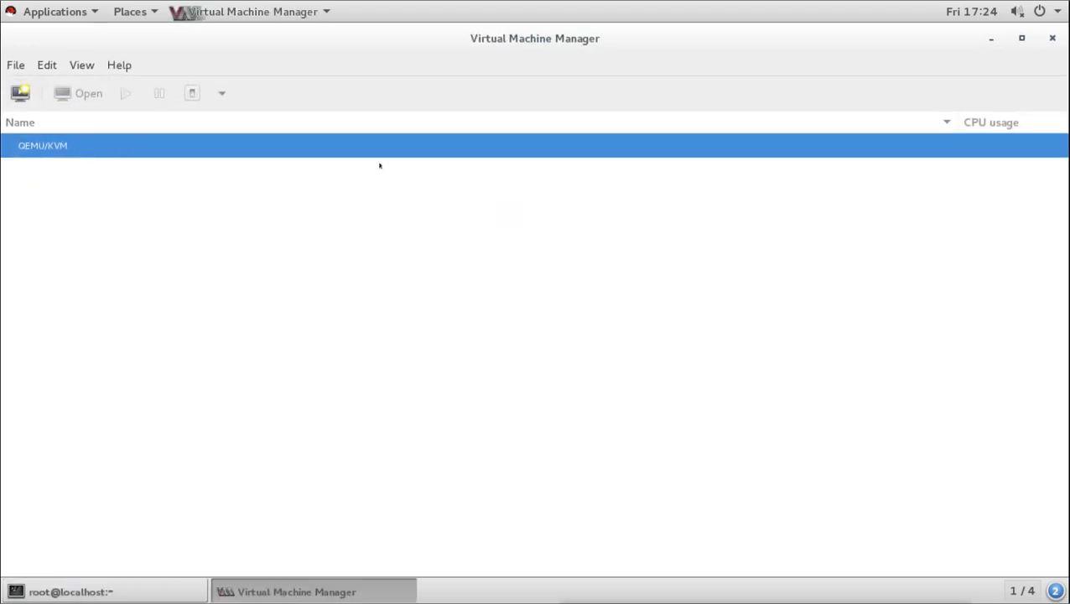
Find the Virtual Machine Manager launcher among the System Tools applications and review the virt-manager command in the terminal.
{"action": "left_click", "coordinate": [50, 15]}
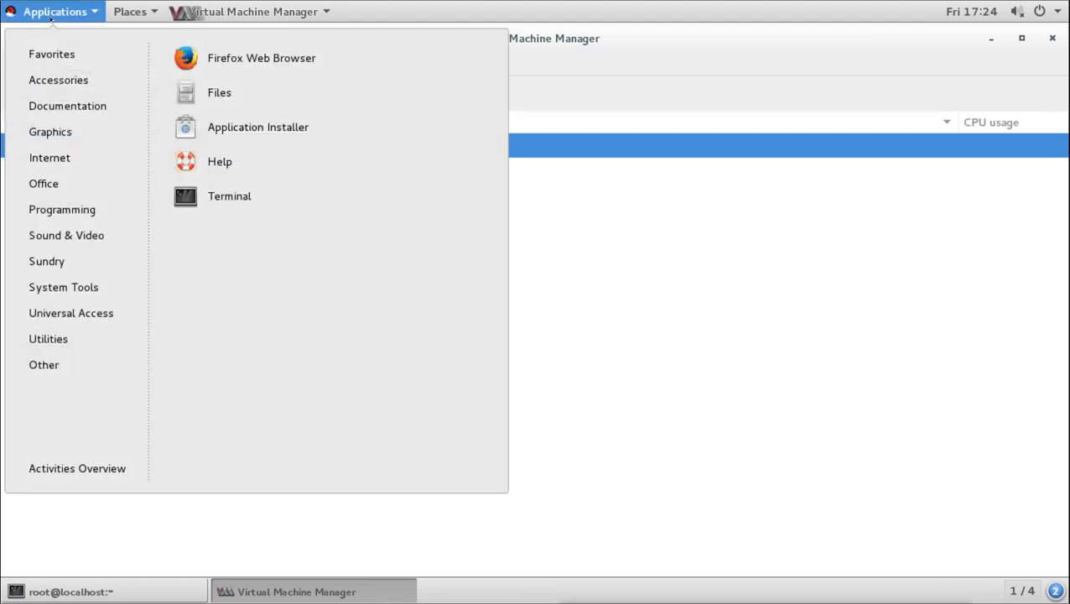
{"action": "mouse_move", "coordinate": [55, 287]}
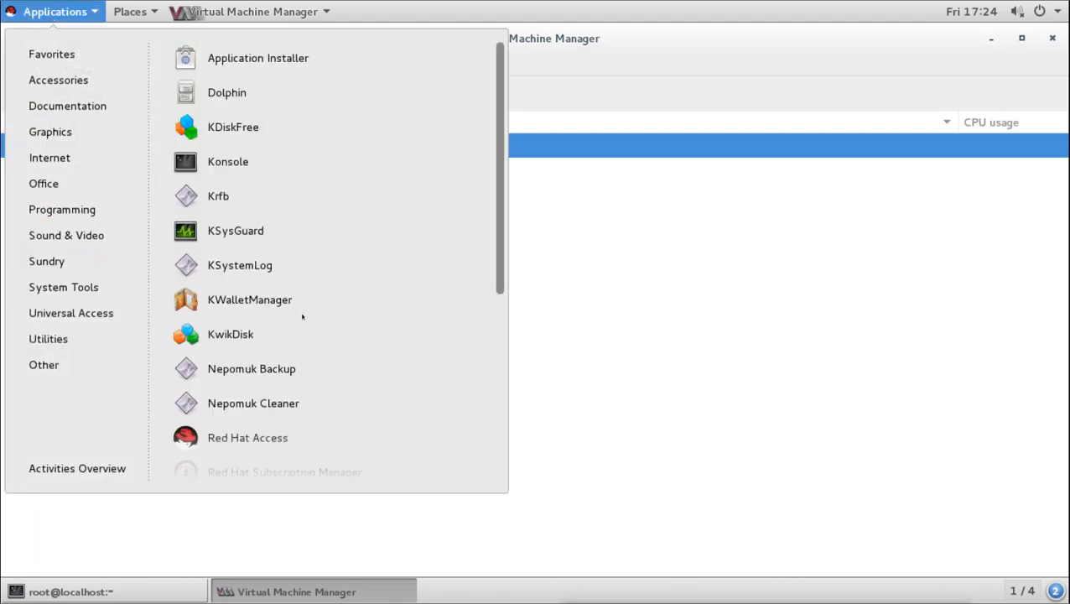
{"action": "scroll", "coordinate": [302, 315], "scroll_direction": "down", "scroll_amount": 3}
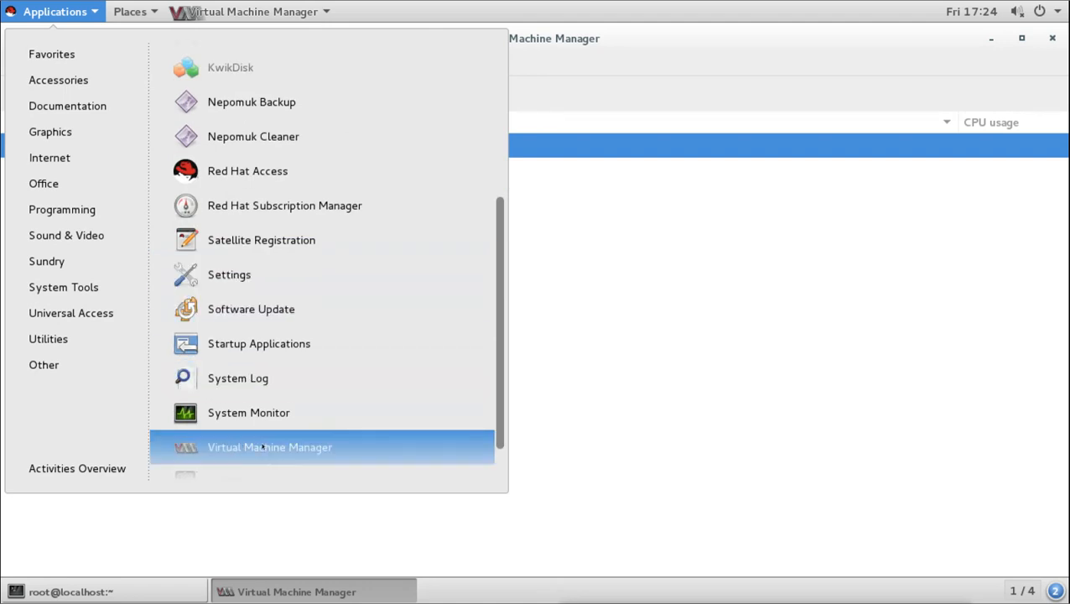
{"action": "scroll", "coordinate": [262, 447], "scroll_direction": "up", "scroll_amount": 1}
{"action": "scroll", "coordinate": [296, 457], "scroll_direction": "down", "scroll_amount": 2}
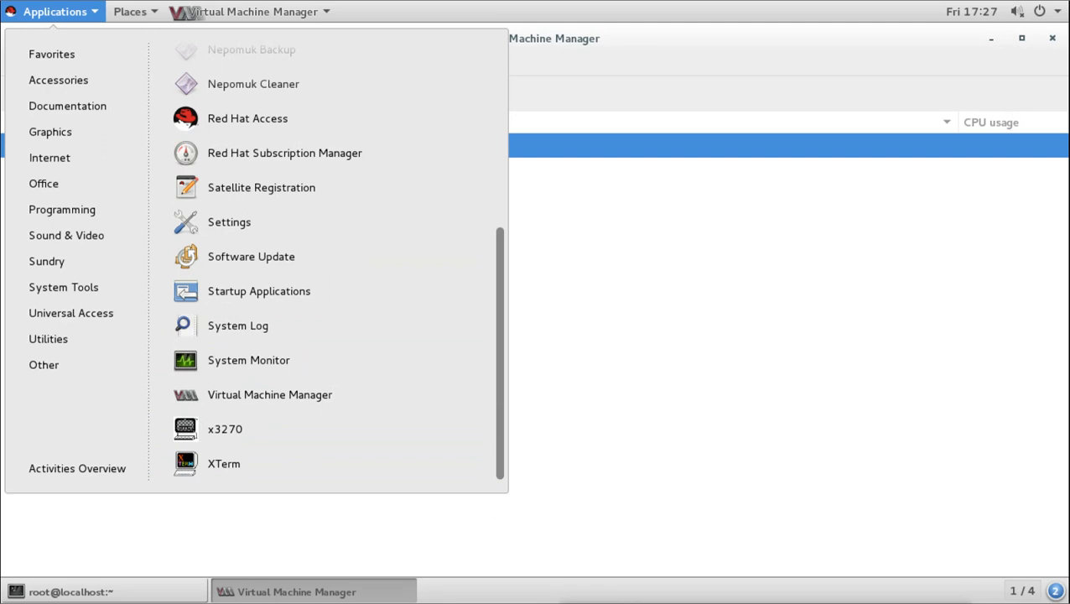
{"action": "left_click", "coordinate": [282, 397]}
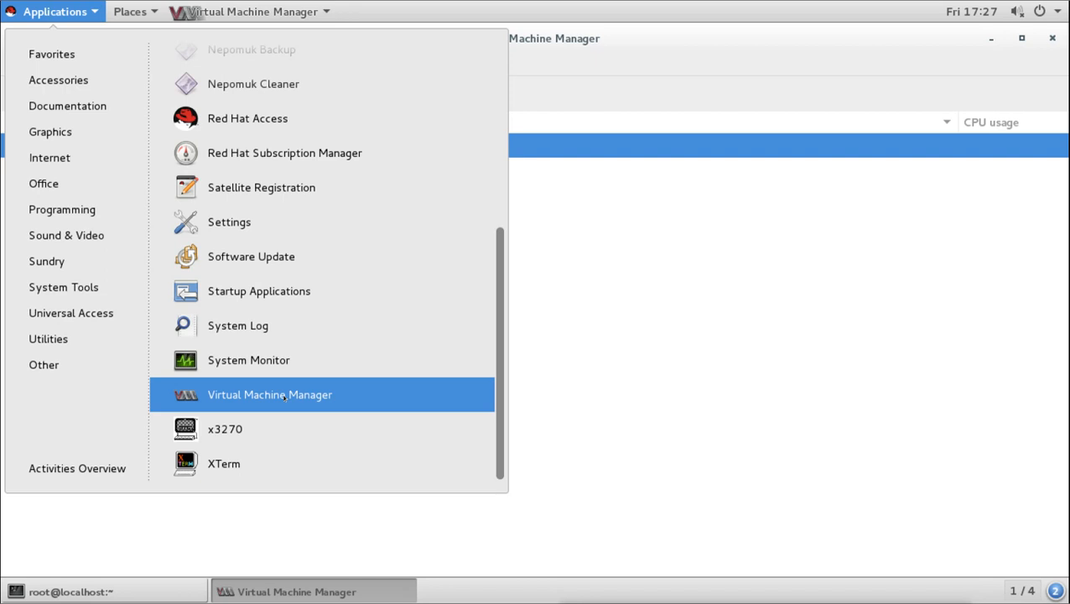
{"action": "left_click", "coordinate": [703, 358]}
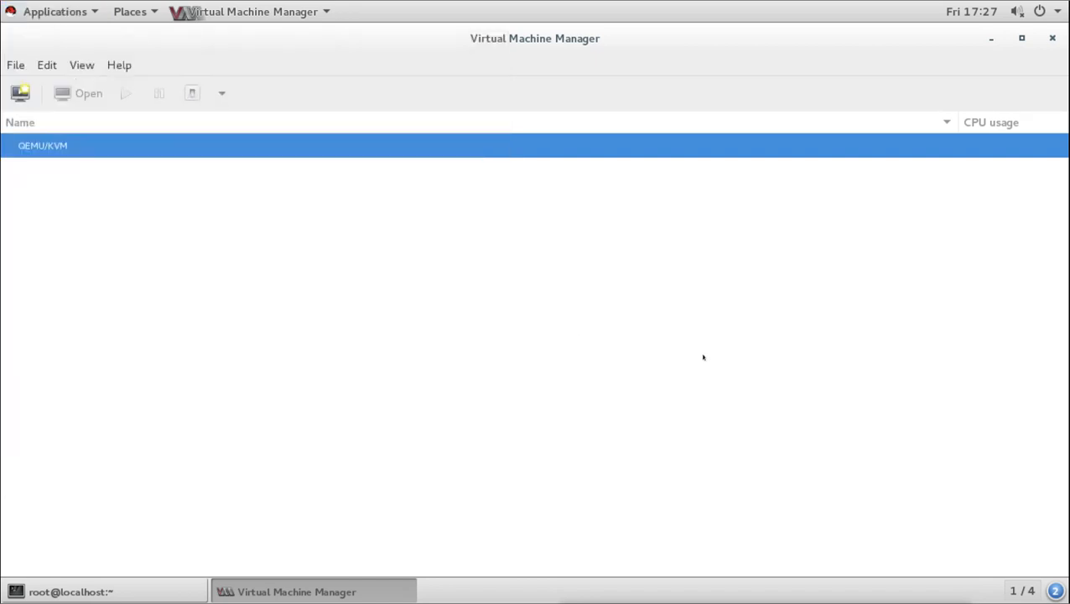
{"action": "left_click", "coordinate": [118, 581]}
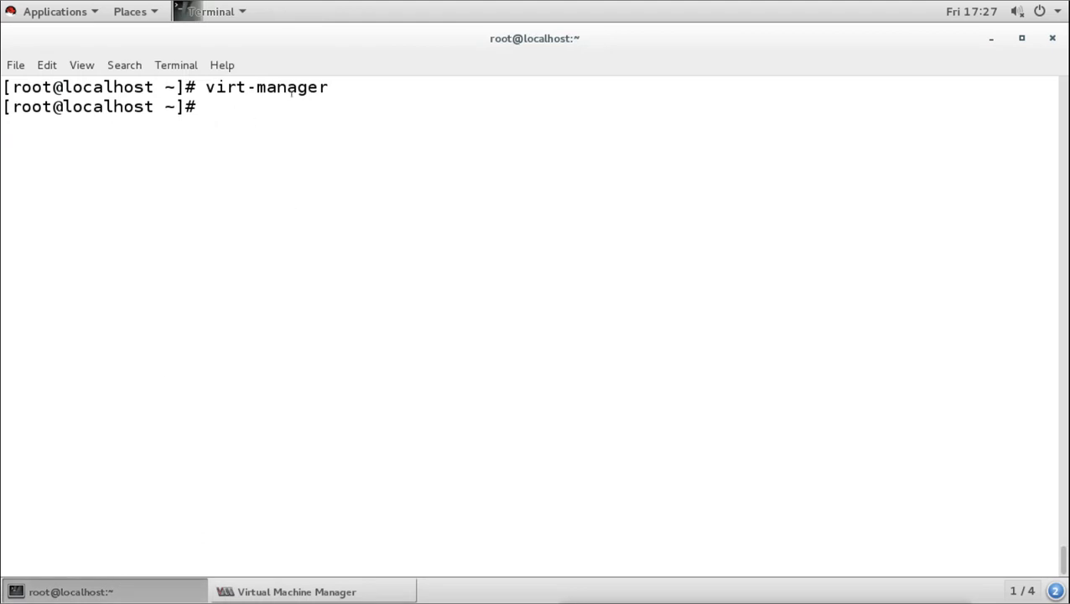
{"action": "left_click", "coordinate": [335, 588]}
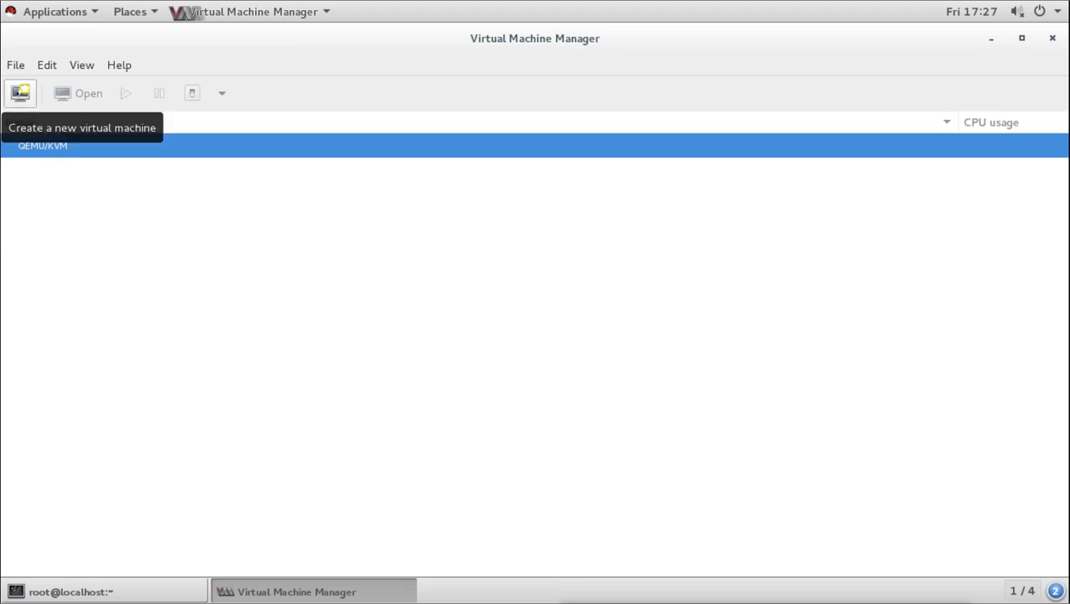
Start creating a new virtual machine that installs its operating system from local install media (ISO image or CDROM).
{"action": "left_click", "coordinate": [20, 94]}
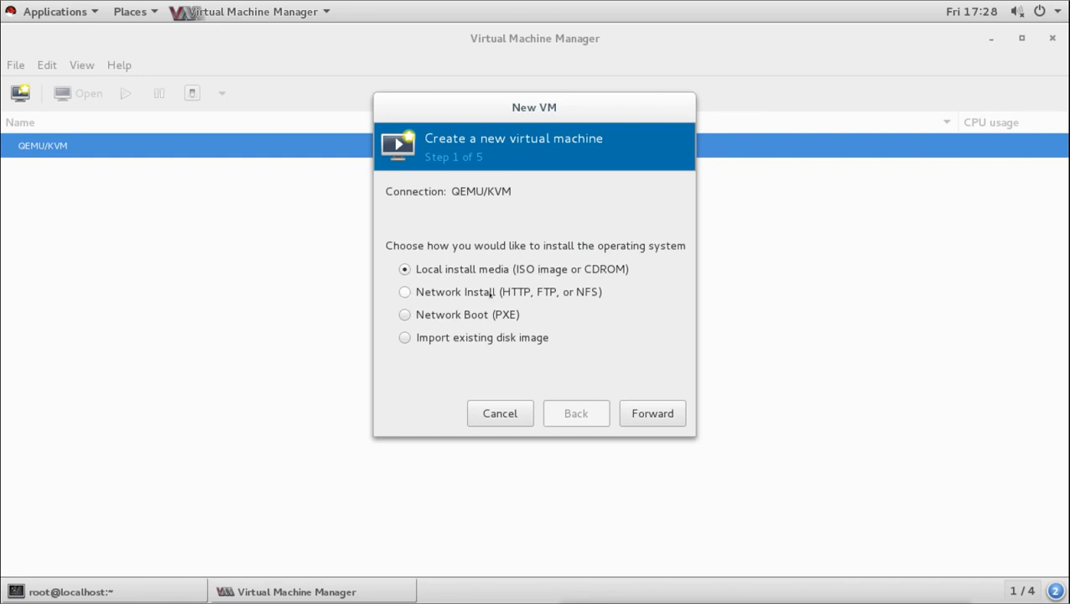
{"action": "left_click", "coordinate": [404, 292]}
{"action": "left_click", "coordinate": [401, 313]}
{"action": "left_click", "coordinate": [404, 269]}
{"action": "left_click", "coordinate": [646, 412]}
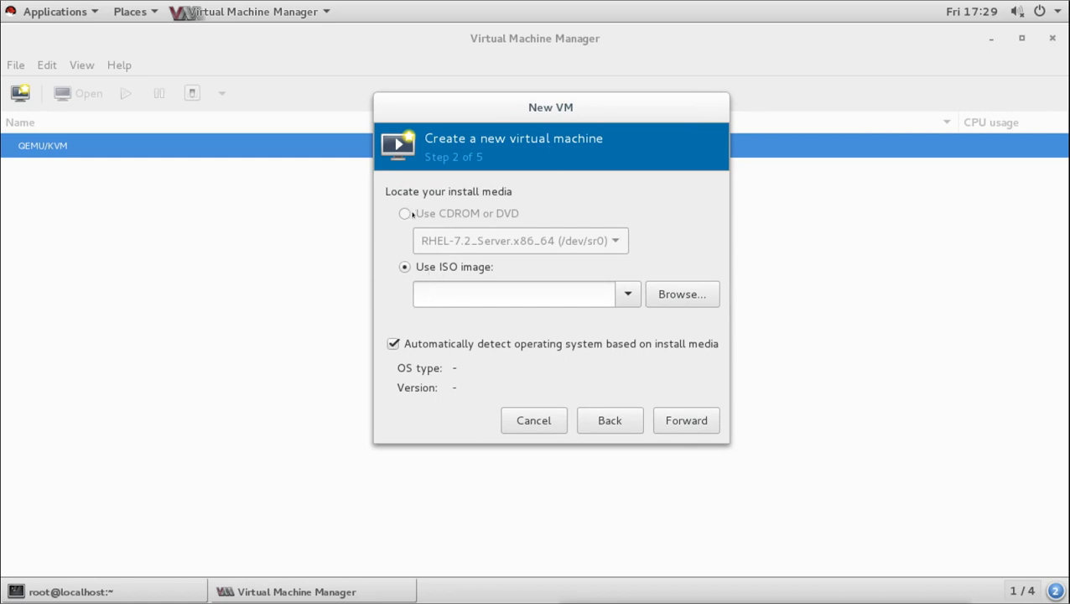
Choose Win10_20H2_v2_English_x64.iso from the local mnt folder as the ISO image for the installation.
{"action": "mouse_move", "coordinate": [470, 217]}
{"action": "mouse_move", "coordinate": [430, 214]}
{"action": "left_click", "coordinate": [660, 293]}
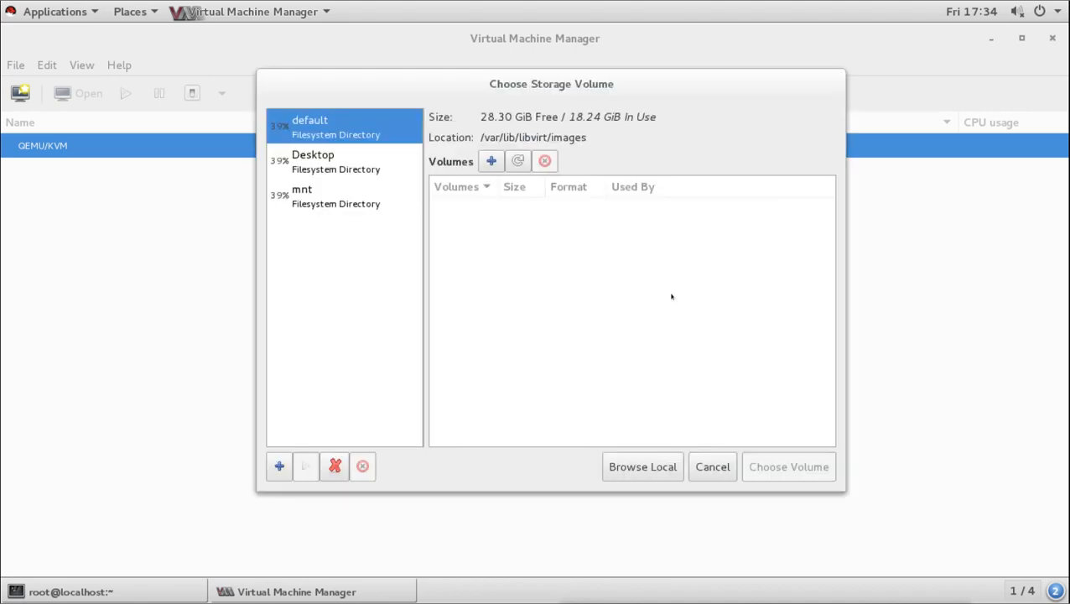
{"action": "left_click", "coordinate": [607, 464]}
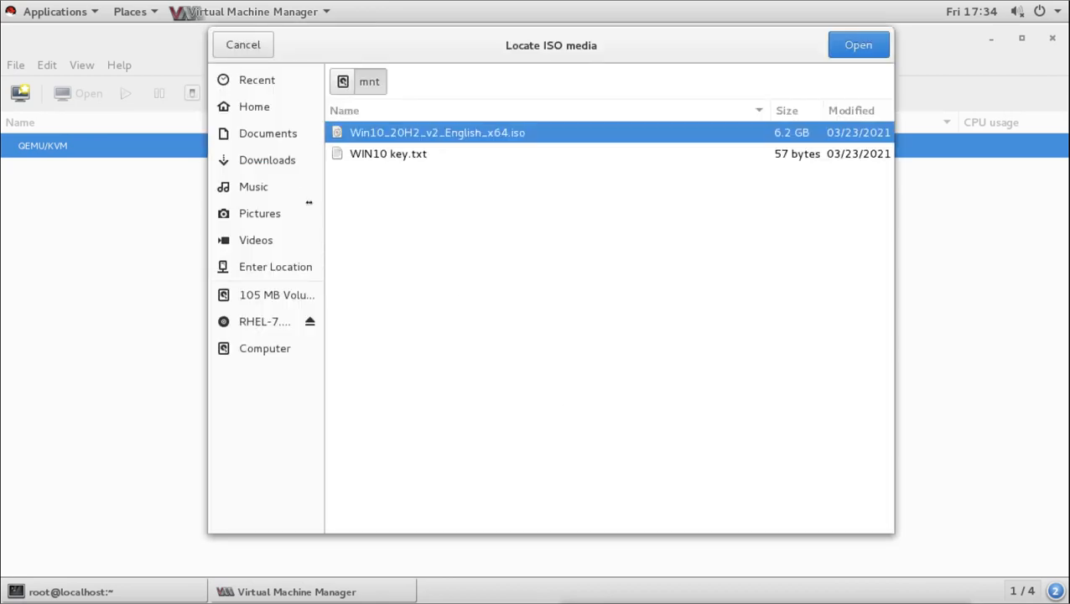
{"action": "left_click", "coordinate": [251, 347]}
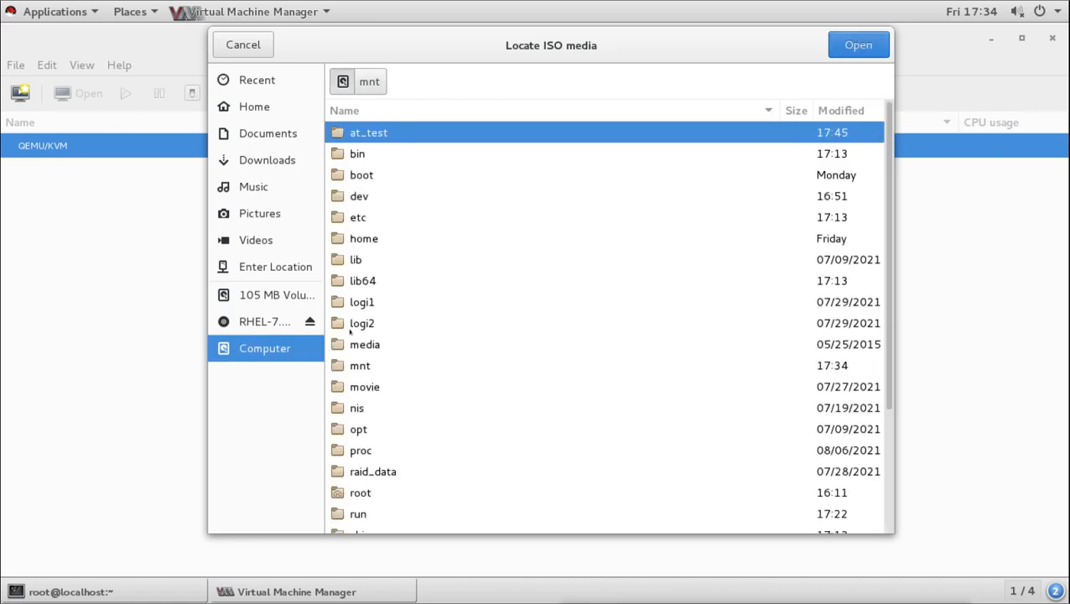
{"action": "double_click", "coordinate": [351, 366]}
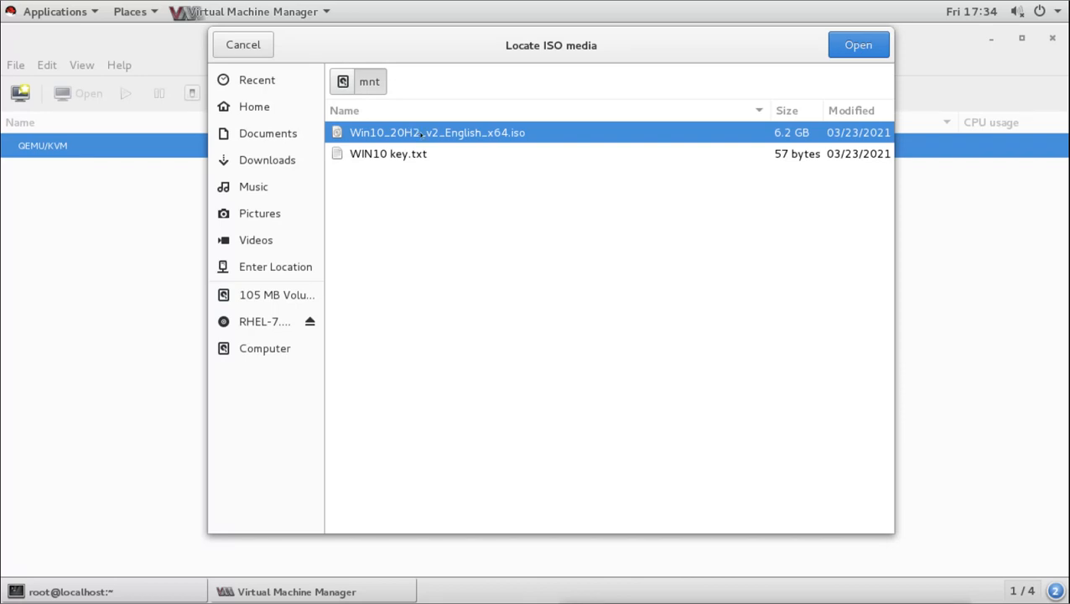
{"action": "left_click", "coordinate": [850, 39]}
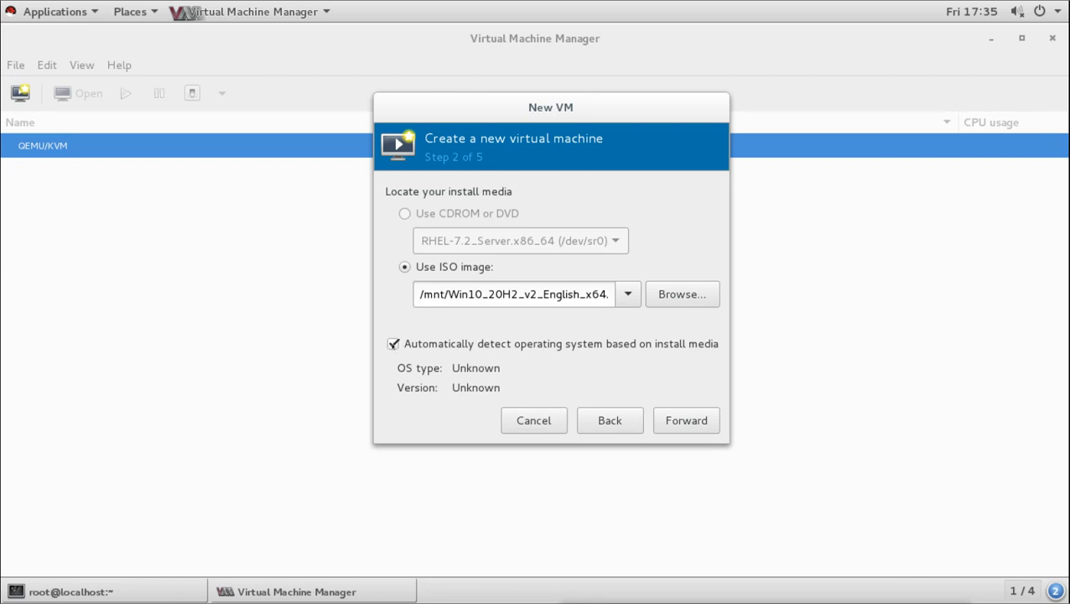
Disable automatic operating system detection and set the OS type to Windows.
{"action": "left_click", "coordinate": [393, 344]}
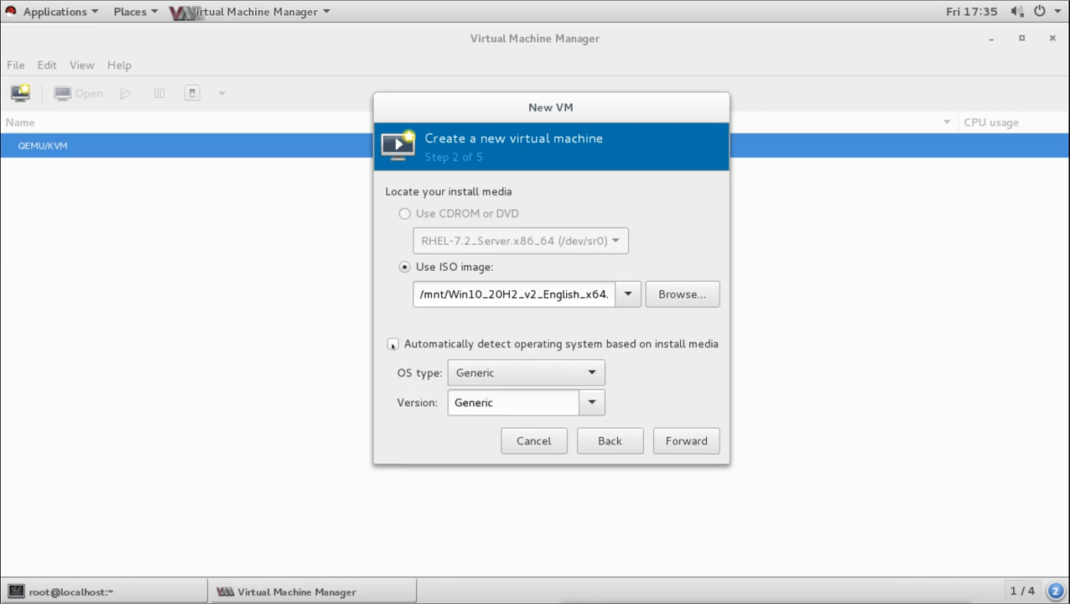
{"action": "left_click", "coordinate": [593, 374]}
{"action": "left_click", "coordinate": [494, 426]}
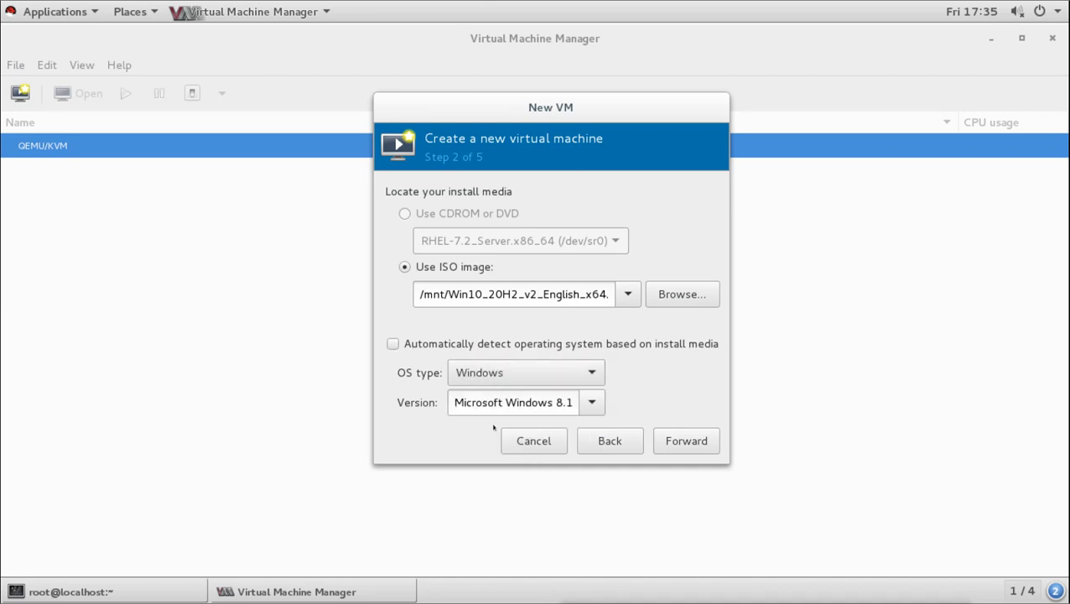
Expand the version list to all OS options and choose Microsoft Windows 8.1 for the new virtual machine.
{"action": "left_click", "coordinate": [592, 404]}
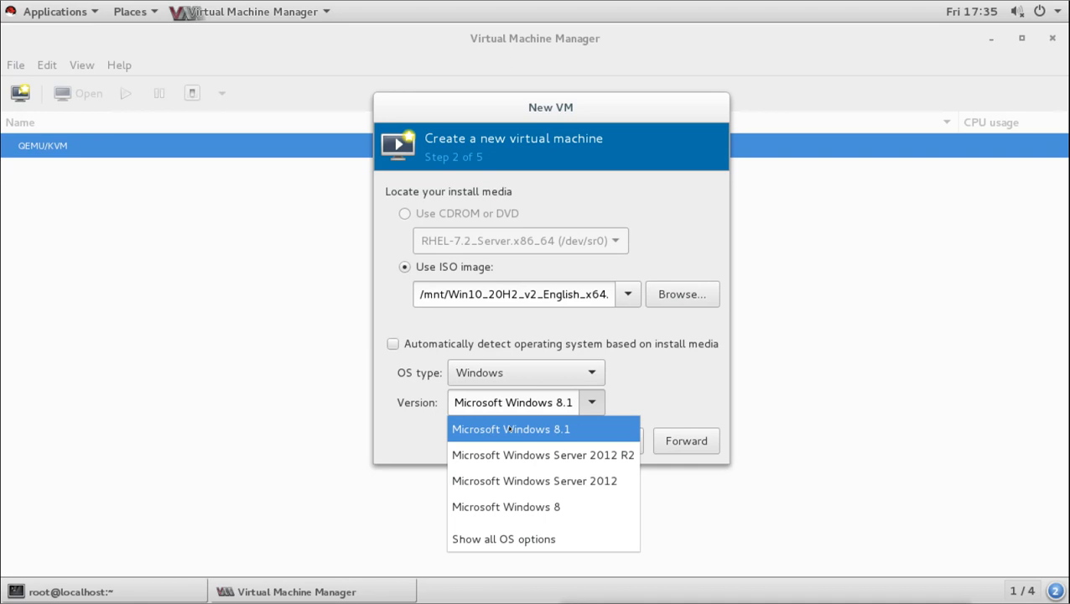
{"action": "left_click", "coordinate": [530, 541]}
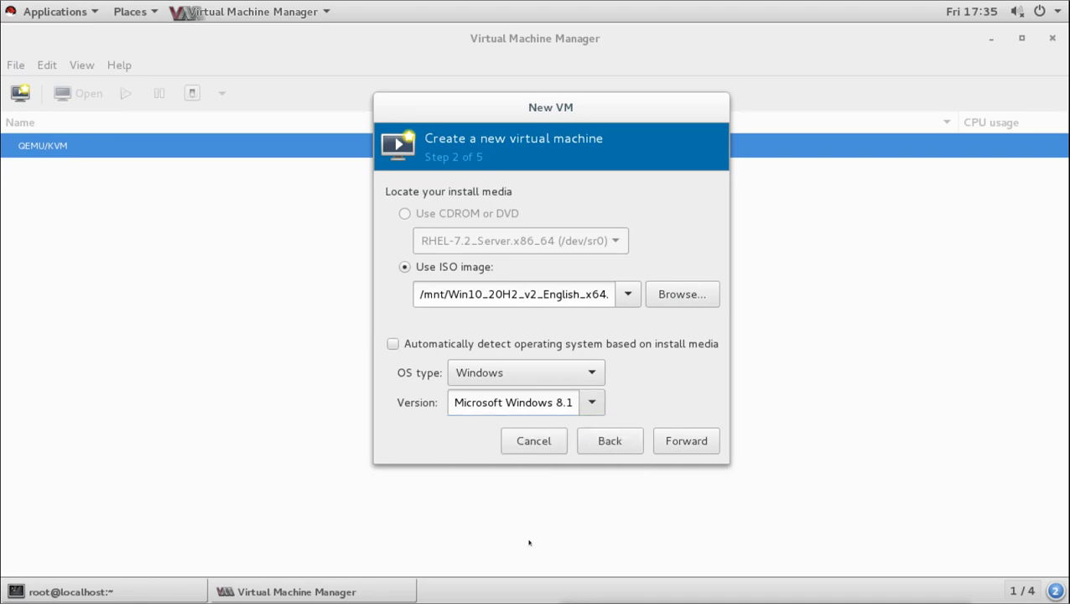
{"action": "left_click", "coordinate": [592, 401]}
{"action": "scroll", "coordinate": [541, 445], "scroll_direction": "down", "scroll_amount": 2}
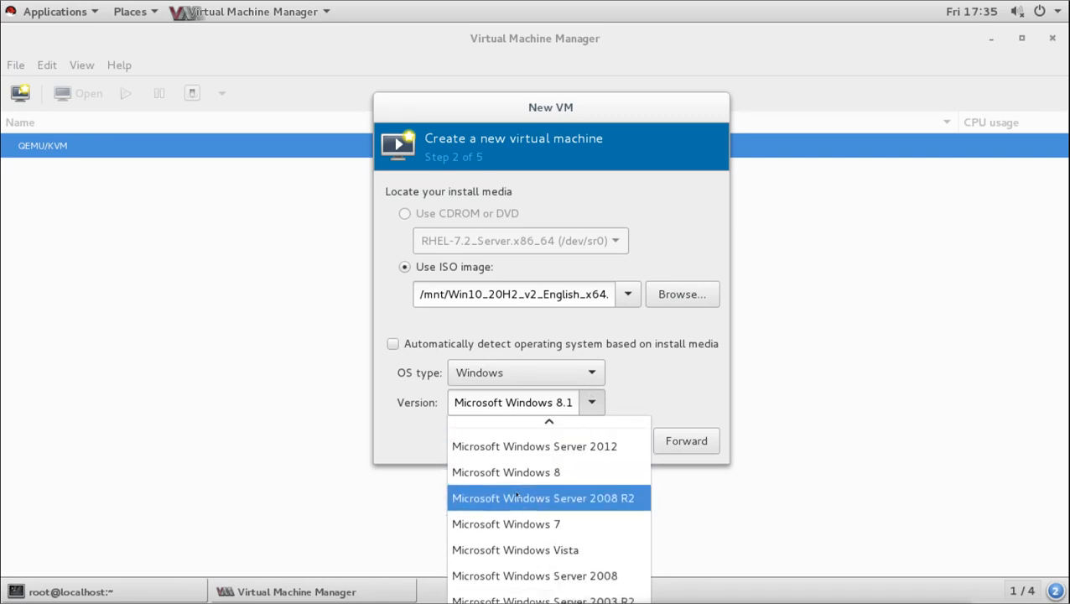
{"action": "scroll", "coordinate": [538, 524], "scroll_direction": "down", "scroll_amount": 1}
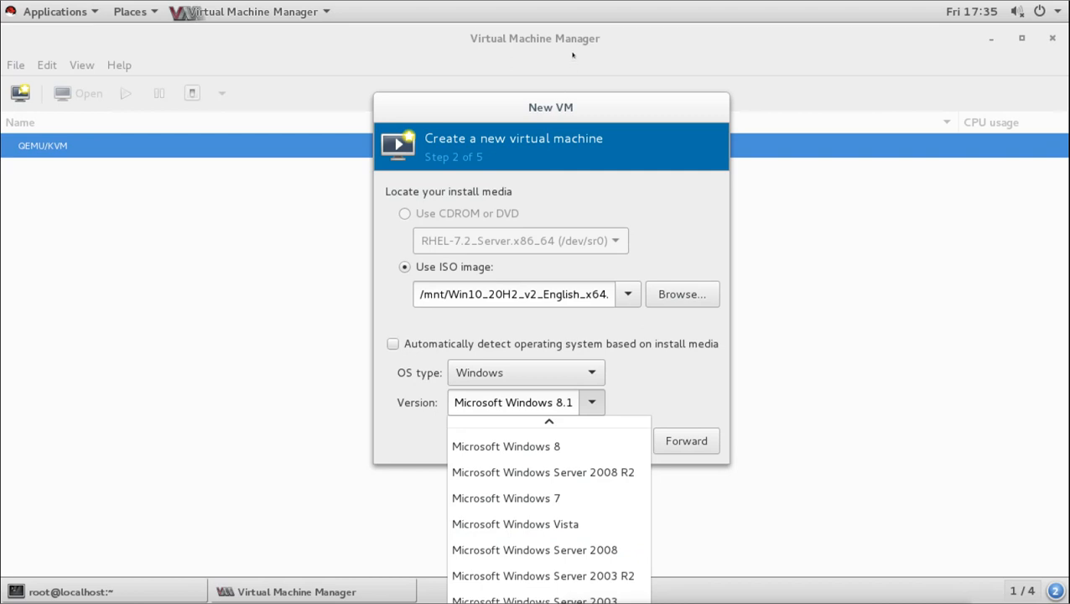
{"action": "left_click", "coordinate": [570, 106]}
{"action": "left_click_drag", "start_coordinate": [570, 107], "coordinate": [574, 40]}
{"action": "left_click", "coordinate": [594, 334]}
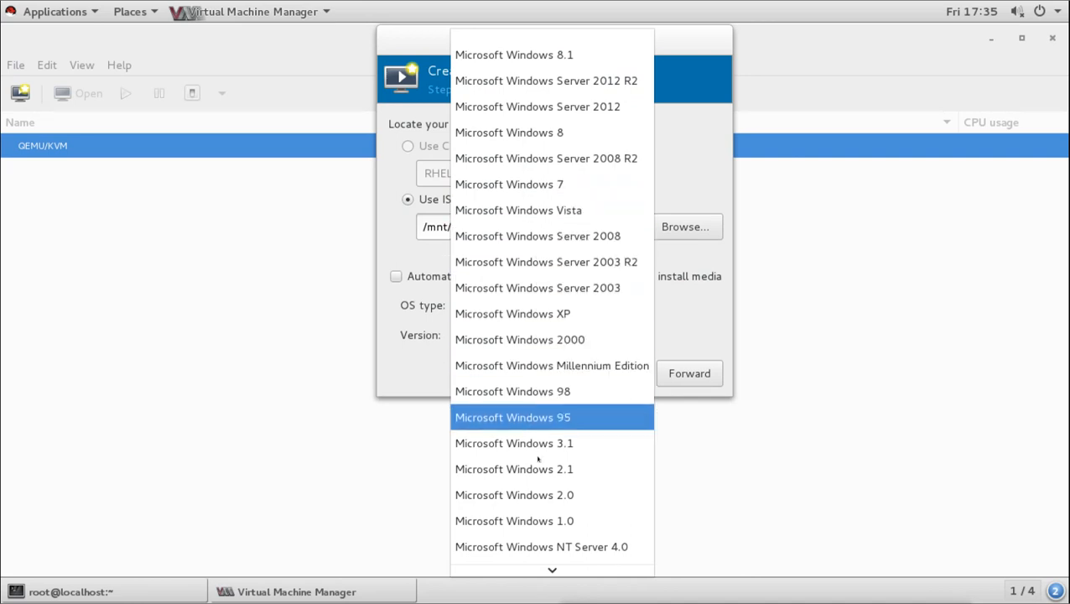
{"action": "scroll", "coordinate": [550, 545], "scroll_direction": "down", "scroll_amount": 3}
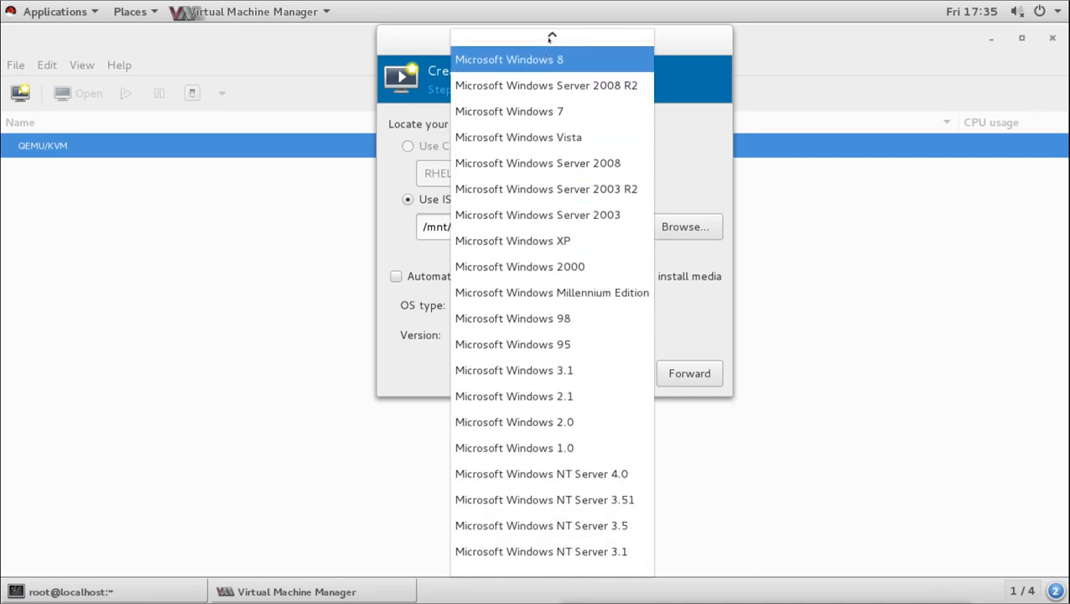
{"action": "mouse_move", "coordinate": [550, 34]}
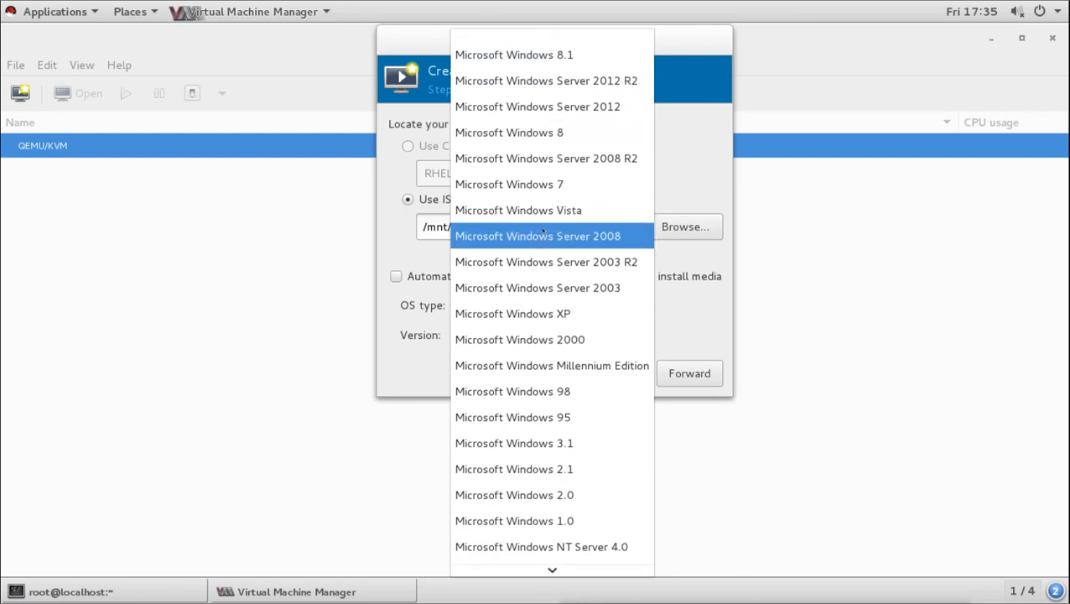
{"action": "left_click", "coordinate": [552, 55]}
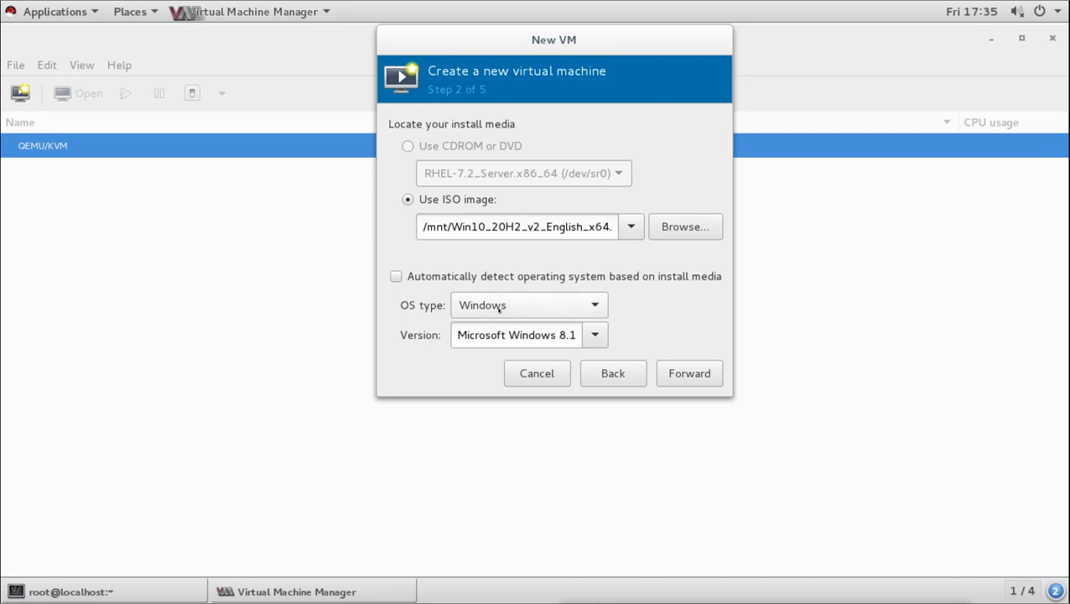
{"action": "left_click", "coordinate": [689, 373]}
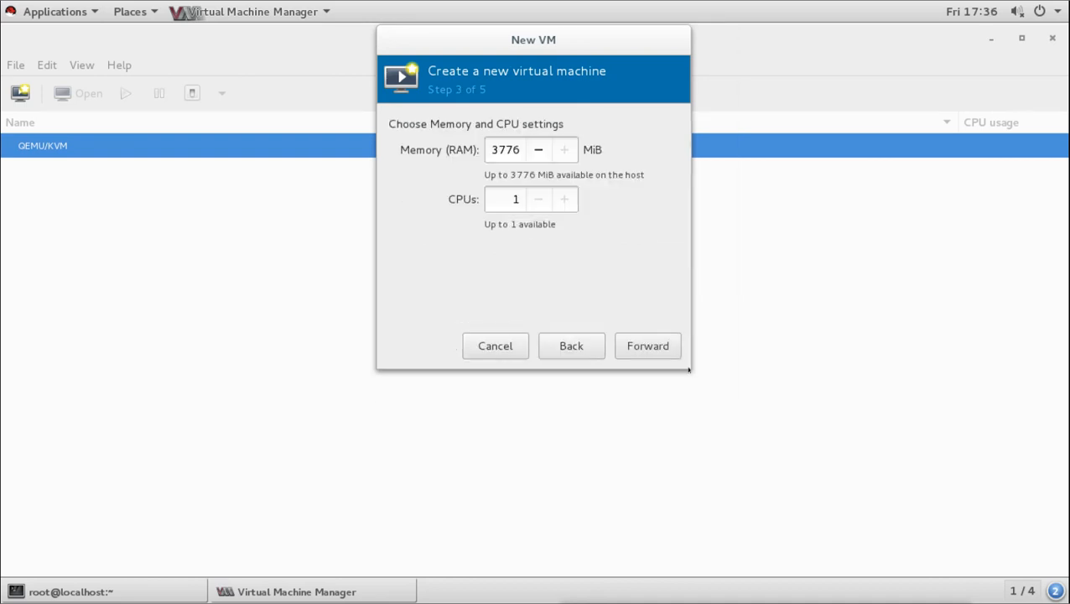
Set the virtual machine's memory to 2048 MiB and accept the CPU setting.
{"action": "double_click", "coordinate": [494, 149]}
{"action": "type", "text": "2048"}
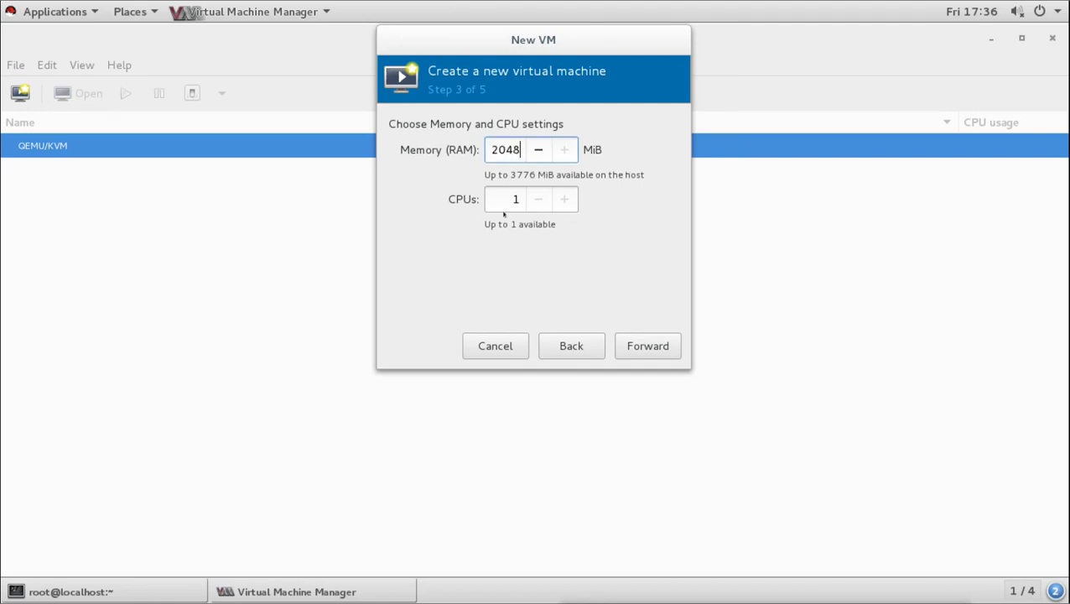
{"action": "left_click", "coordinate": [646, 345]}
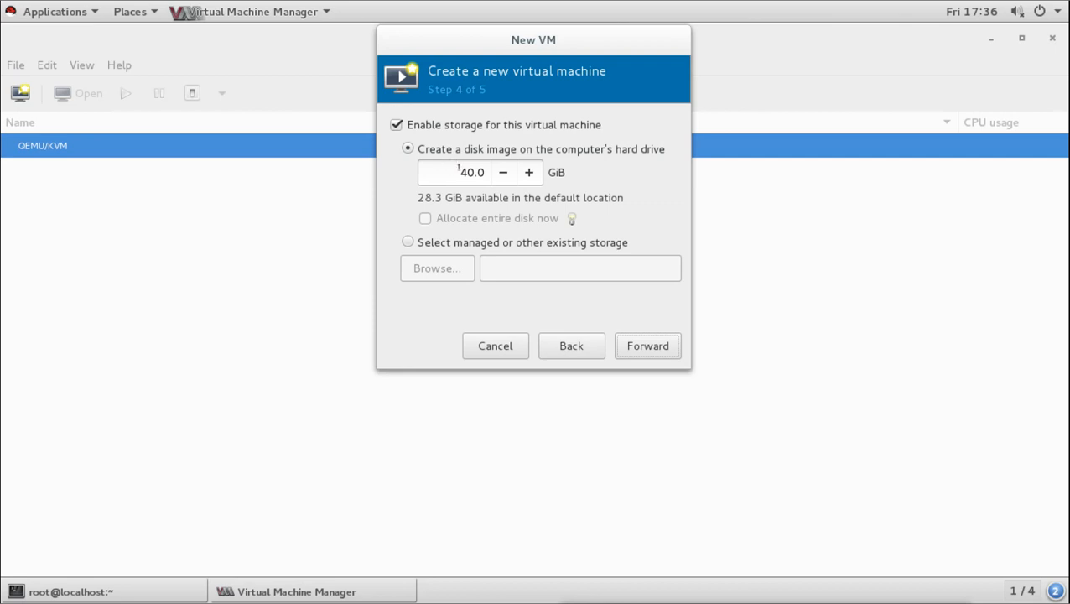
{"action": "left_click", "coordinate": [652, 346]}
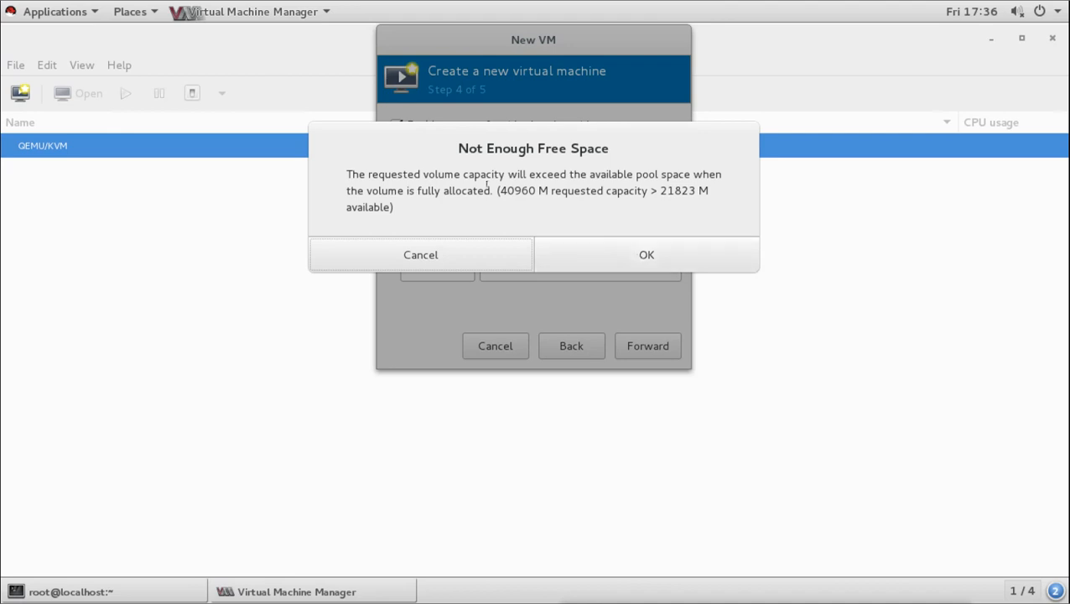
{"action": "left_click", "coordinate": [456, 247]}
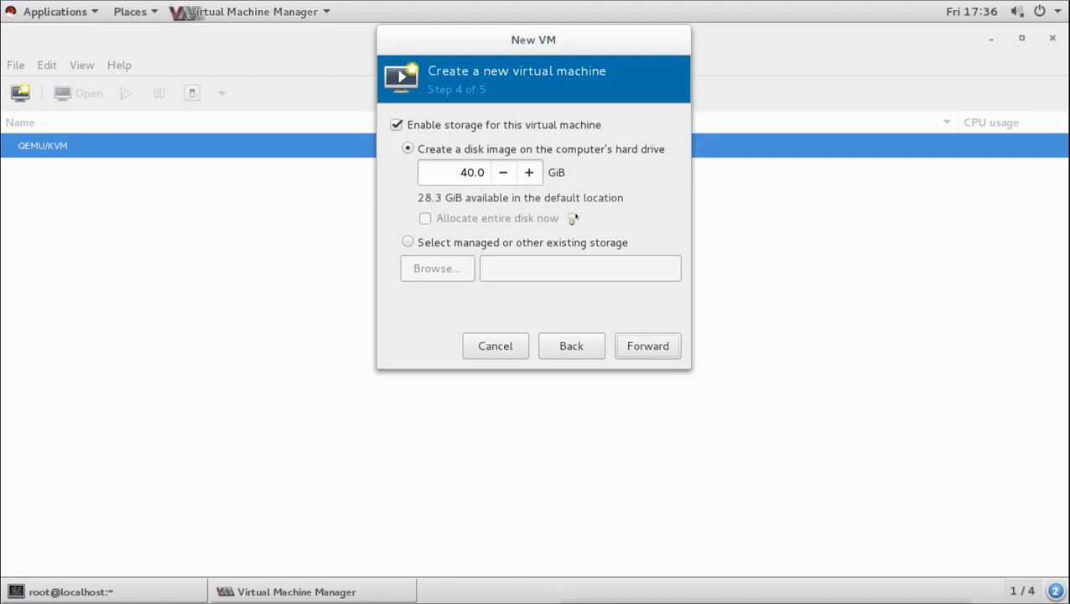
{"action": "mouse_move", "coordinate": [496, 216]}
{"action": "left_click", "coordinate": [503, 172]}
{"action": "left_click", "coordinate": [504, 172]}
{"action": "left_click", "coordinate": [504, 172]}
{"action": "left_click", "coordinate": [503, 172]}
{"action": "left_click", "coordinate": [504, 172]}
{"action": "left_click", "coordinate": [504, 172]}
{"action": "left_click", "coordinate": [504, 172]}
{"action": "left_click", "coordinate": [503, 172]}
{"action": "left_click", "coordinate": [504, 172]}
{"action": "left_click", "coordinate": [503, 172]}
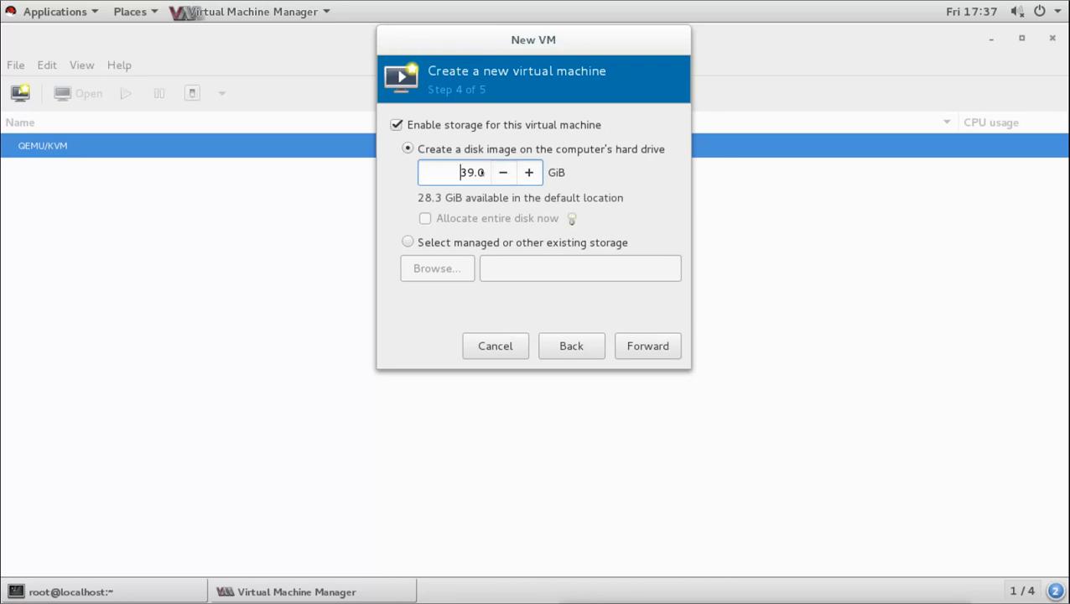
Set the new disk image size to 20 GiB and accept the storage settings.
{"action": "double_click", "coordinate": [462, 172]}
{"action": "type", "text": "20"}
{"action": "left_click", "coordinate": [649, 346]}
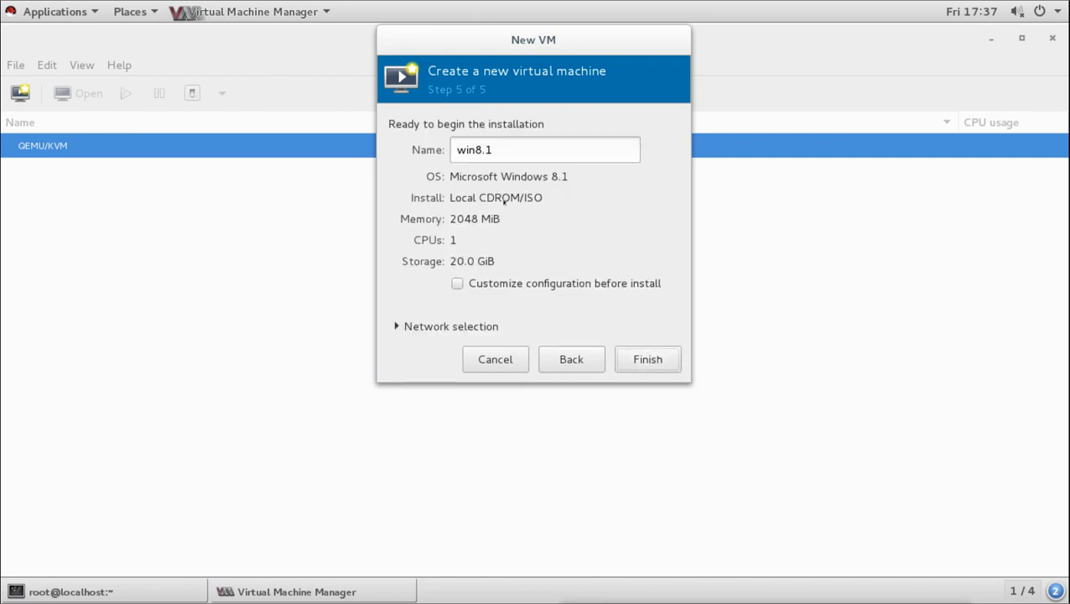
Rename the new virtual machine as win10.
{"action": "left_click", "coordinate": [504, 141]}
{"action": "key", "text": "BackSpace"}
{"action": "key", "text": "BackSpace"}
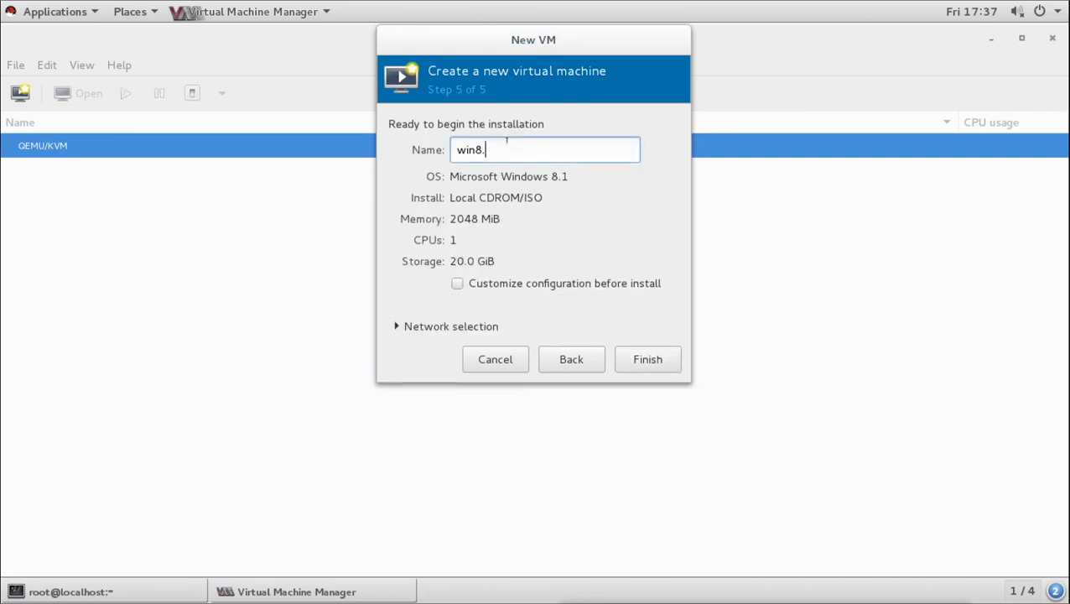
{"action": "key", "text": "BackSpace"}
{"action": "type", "text": "10"}
Review the available network sources for the virtual machine without changing the selection.
{"action": "left_click", "coordinate": [399, 326]}
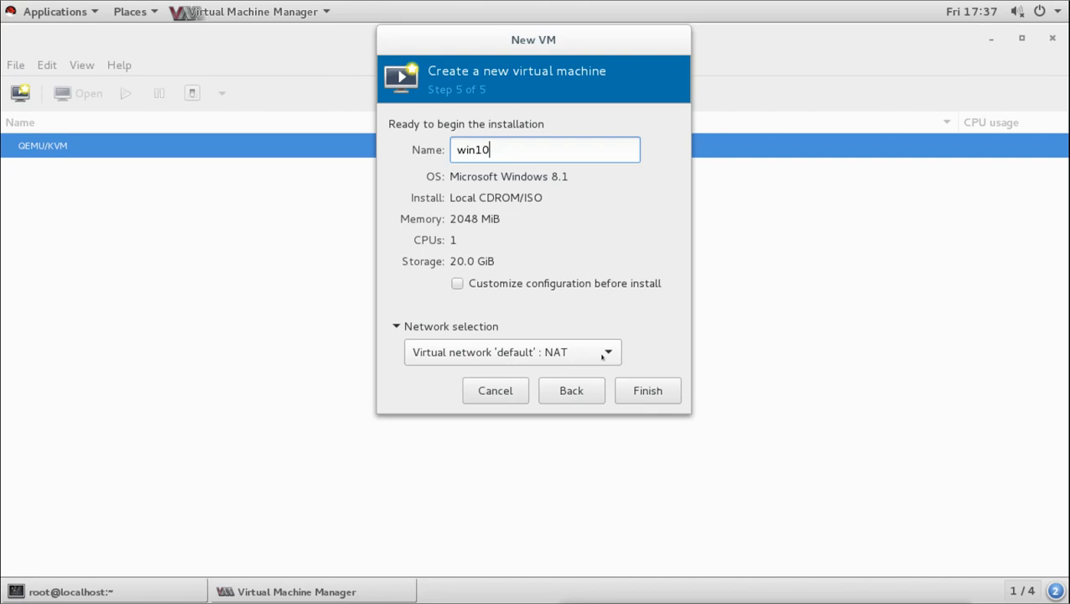
{"action": "left_click", "coordinate": [598, 344]}
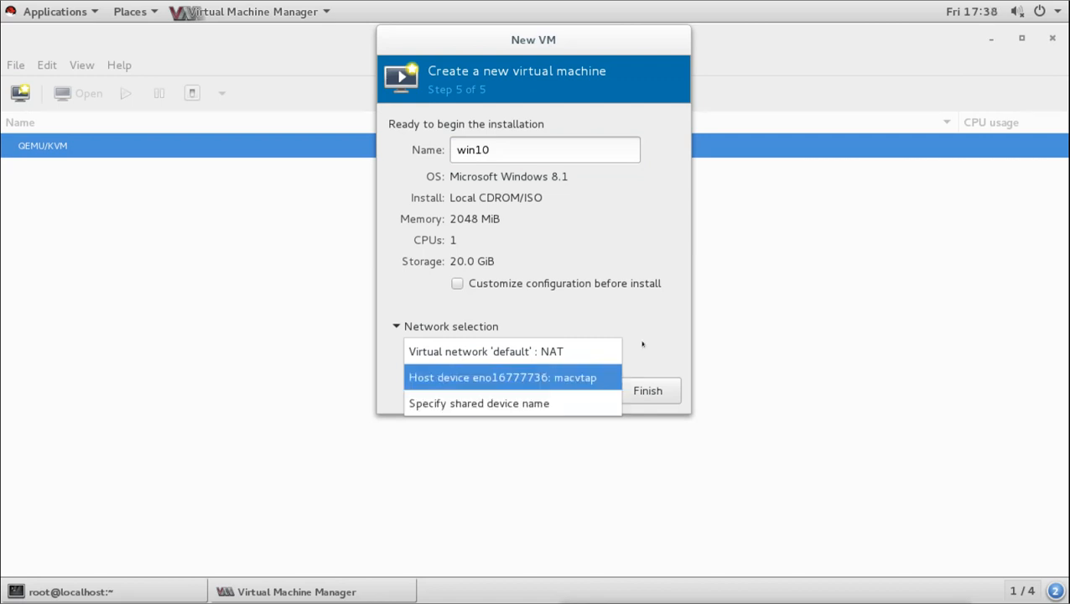
{"action": "left_click", "coordinate": [664, 323]}
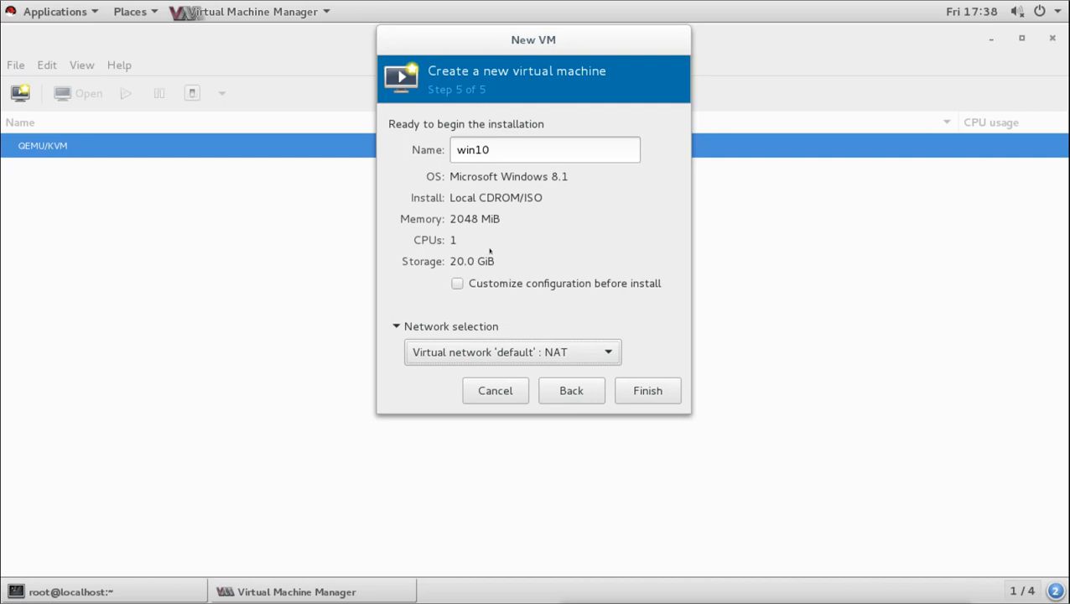
Enable customizing the configuration before install and finish the virtual machine wizard.
{"action": "left_click", "coordinate": [456, 285]}
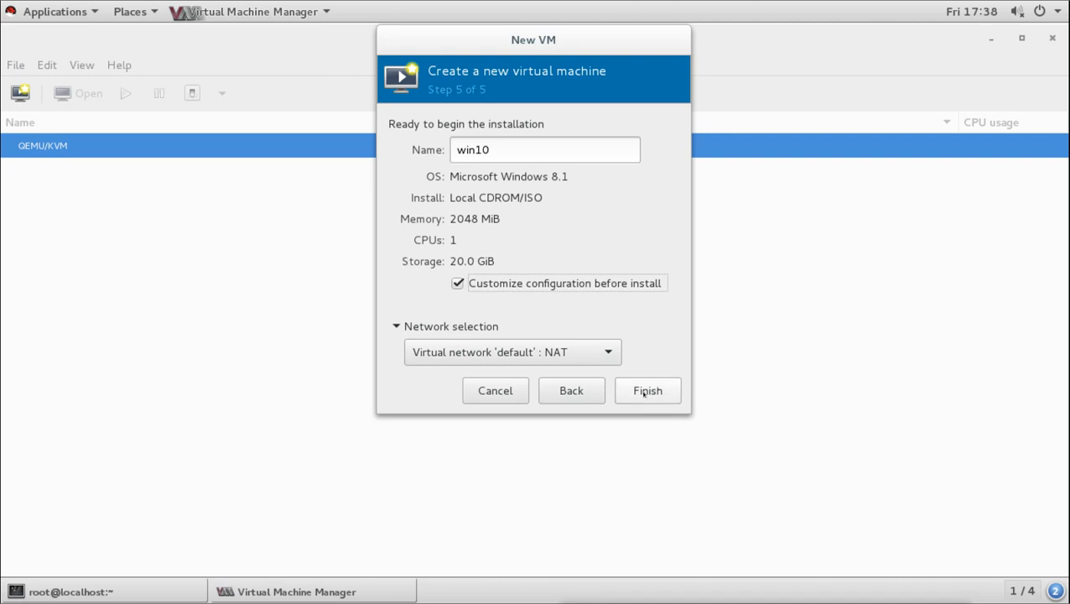
{"action": "left_click", "coordinate": [457, 284]}
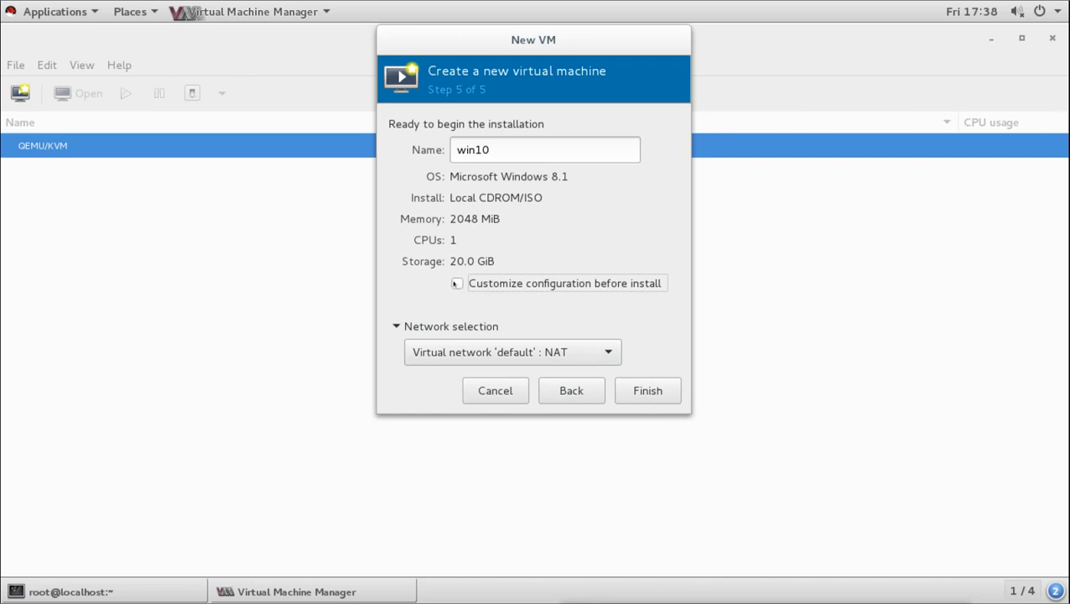
{"action": "left_click", "coordinate": [457, 284]}
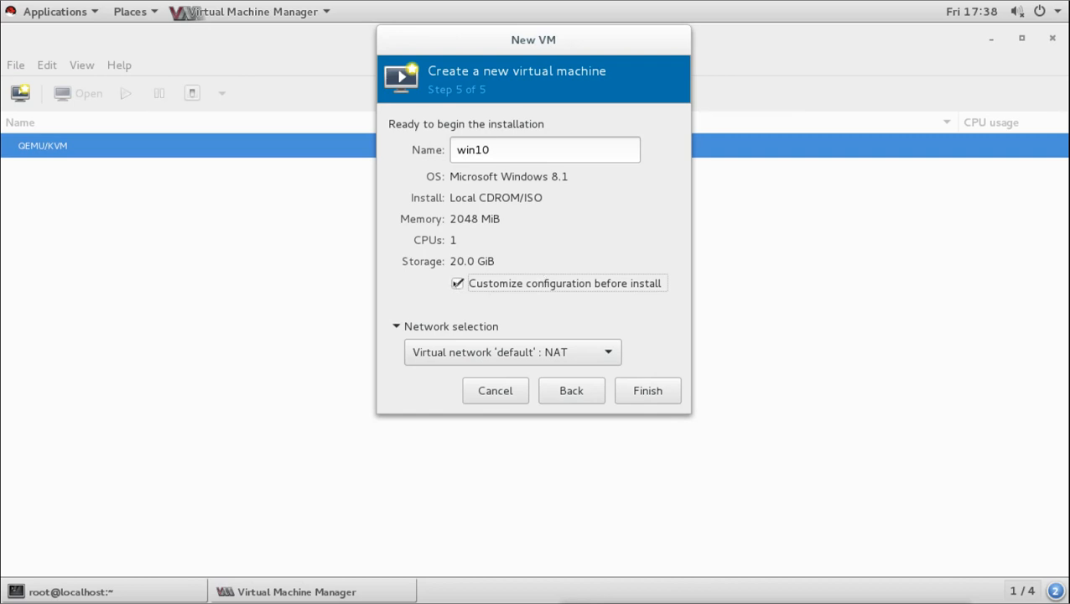
{"action": "left_click", "coordinate": [648, 390]}
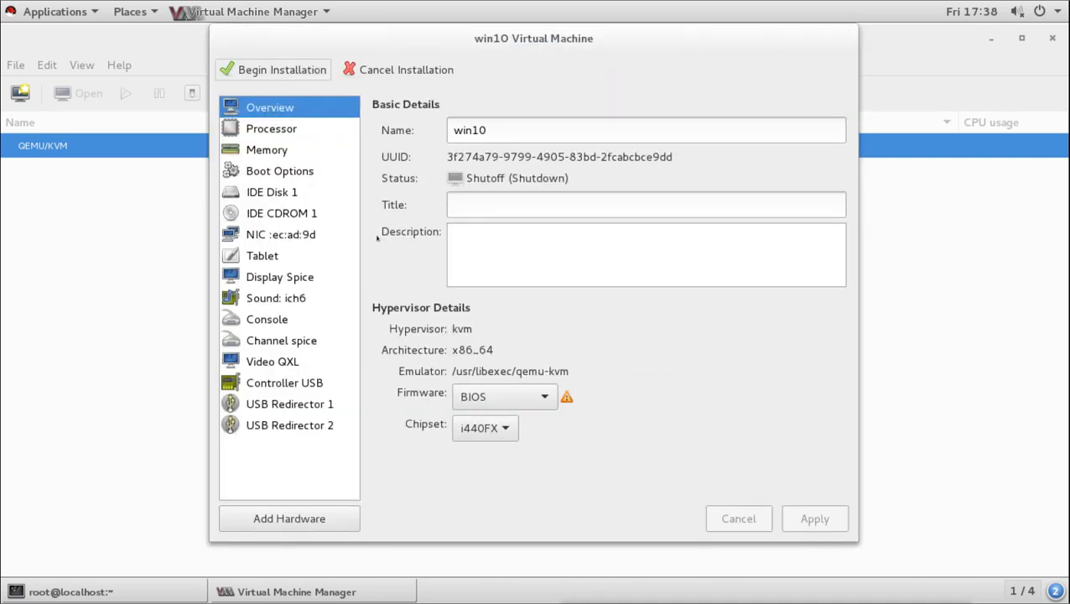
Examine the firmware choices and the processor settings of win10, including its topology and pinning options.
{"action": "left_click", "coordinate": [535, 398]}
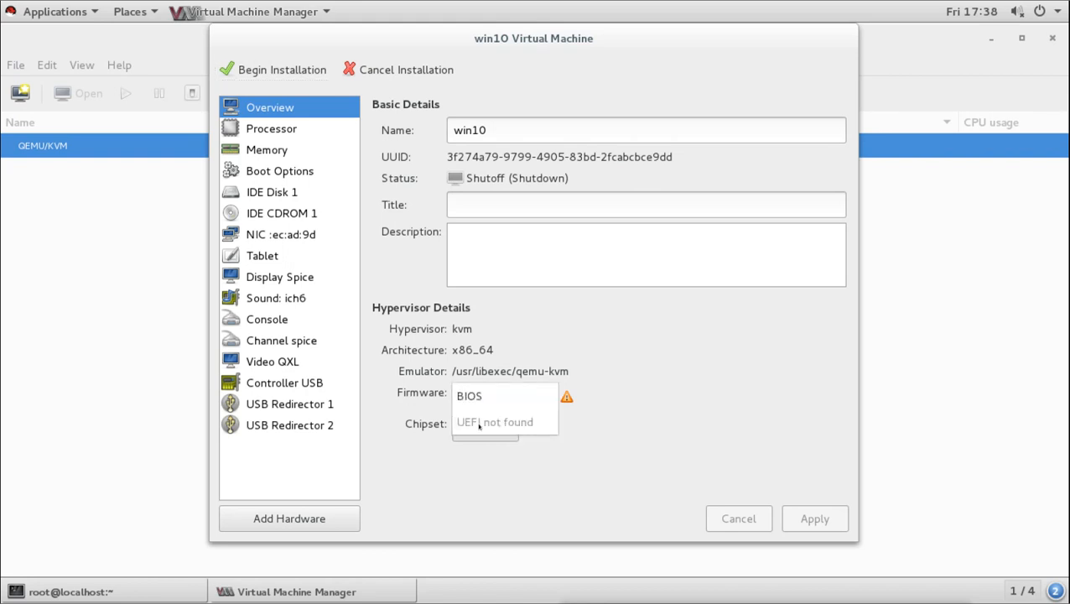
{"action": "left_click", "coordinate": [613, 424]}
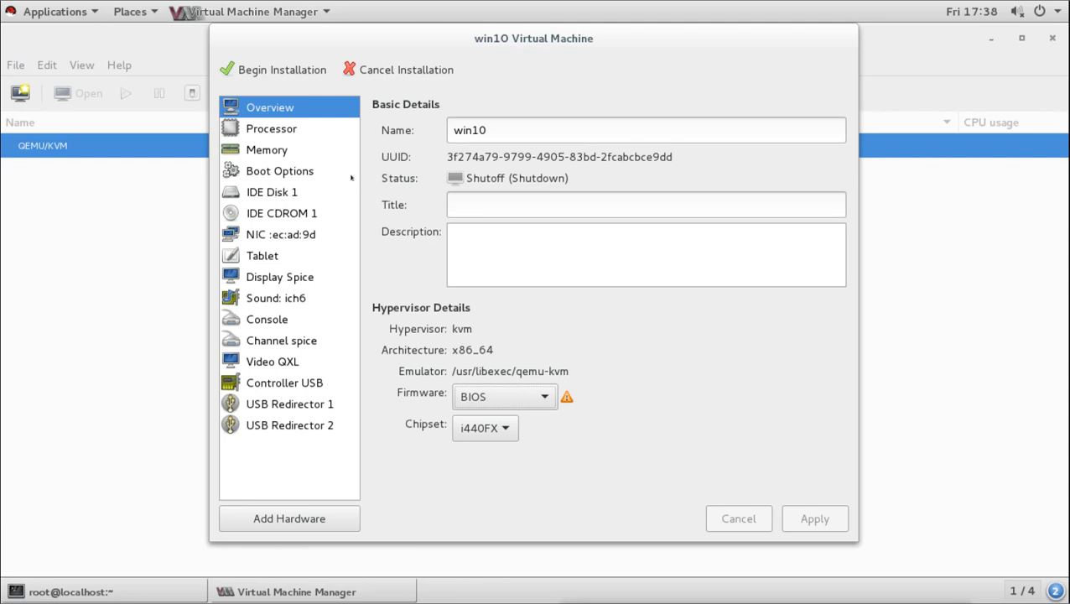
{"action": "left_click", "coordinate": [277, 130]}
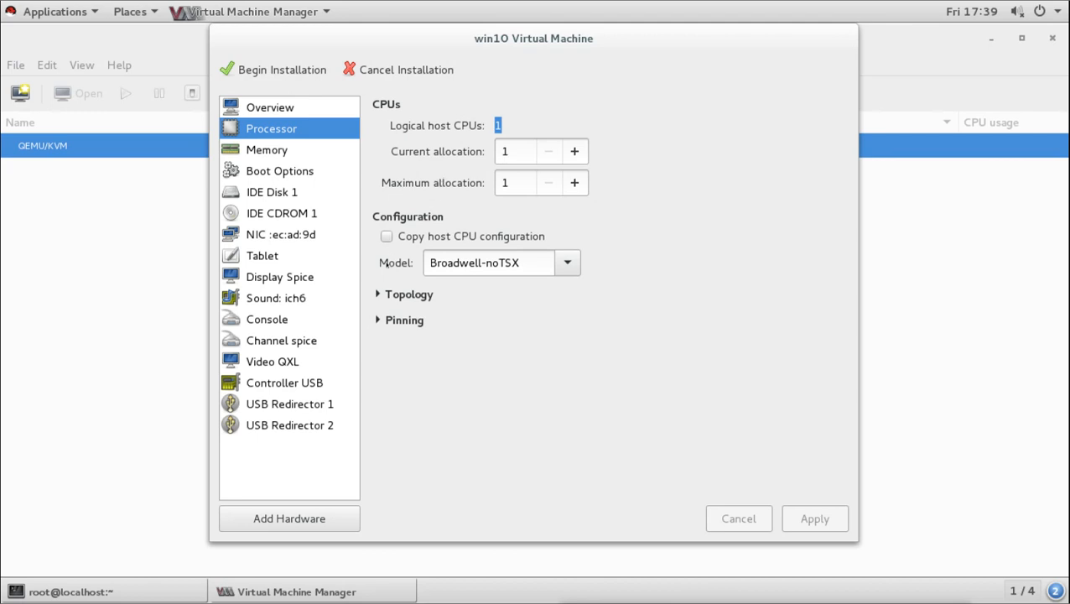
{"action": "left_click", "coordinate": [378, 293]}
{"action": "left_click", "coordinate": [377, 294]}
{"action": "left_click", "coordinate": [378, 319]}
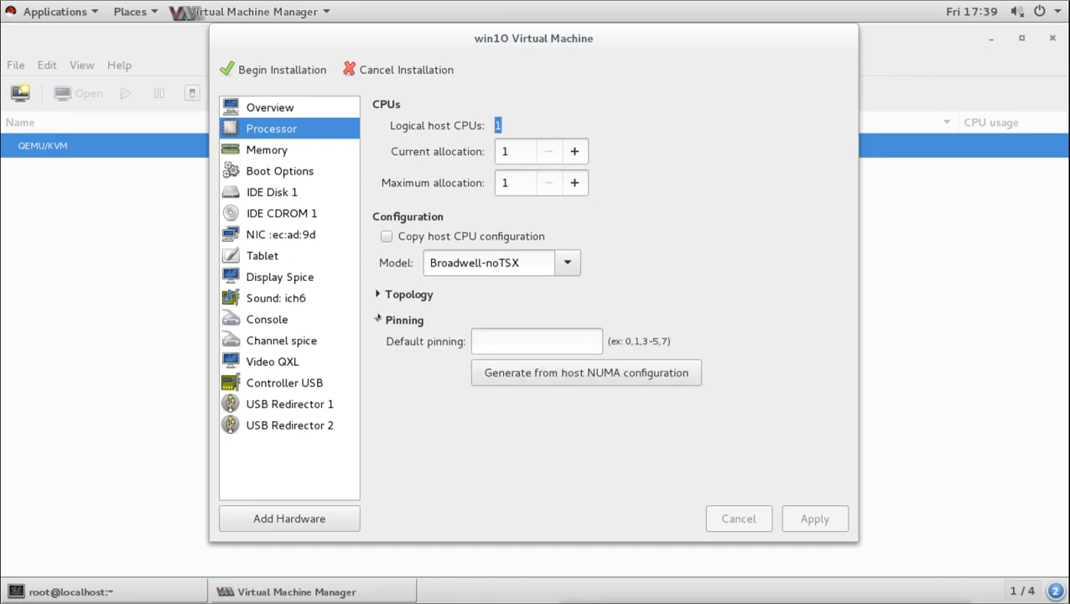
{"action": "left_click", "coordinate": [378, 319]}
Review the memory allocation and boot options of win10, including the direct kernel boot settings.
{"action": "left_click", "coordinate": [270, 149]}
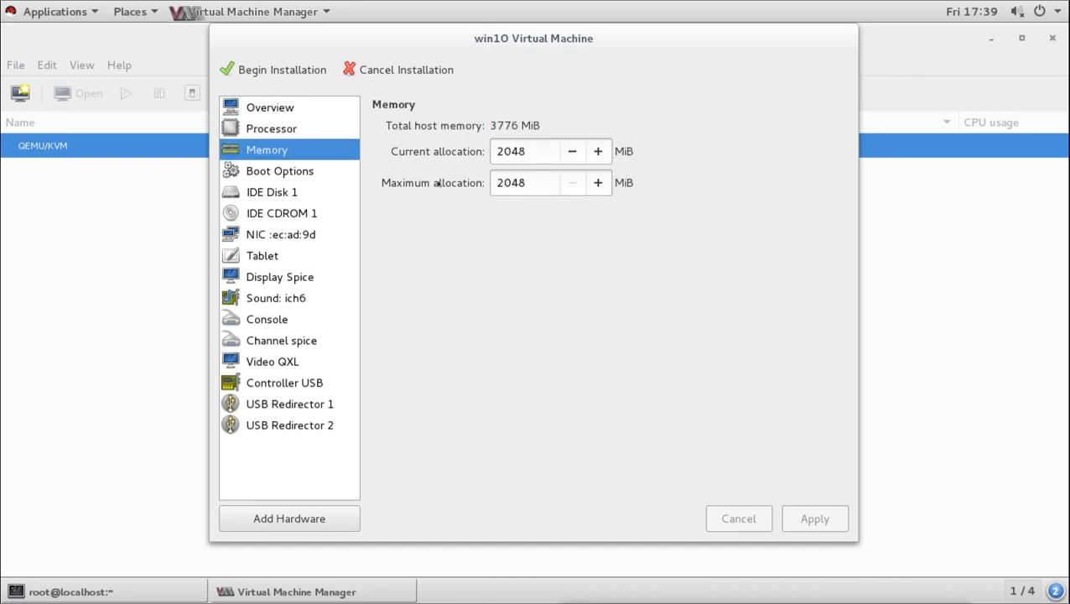
{"action": "left_click", "coordinate": [300, 174]}
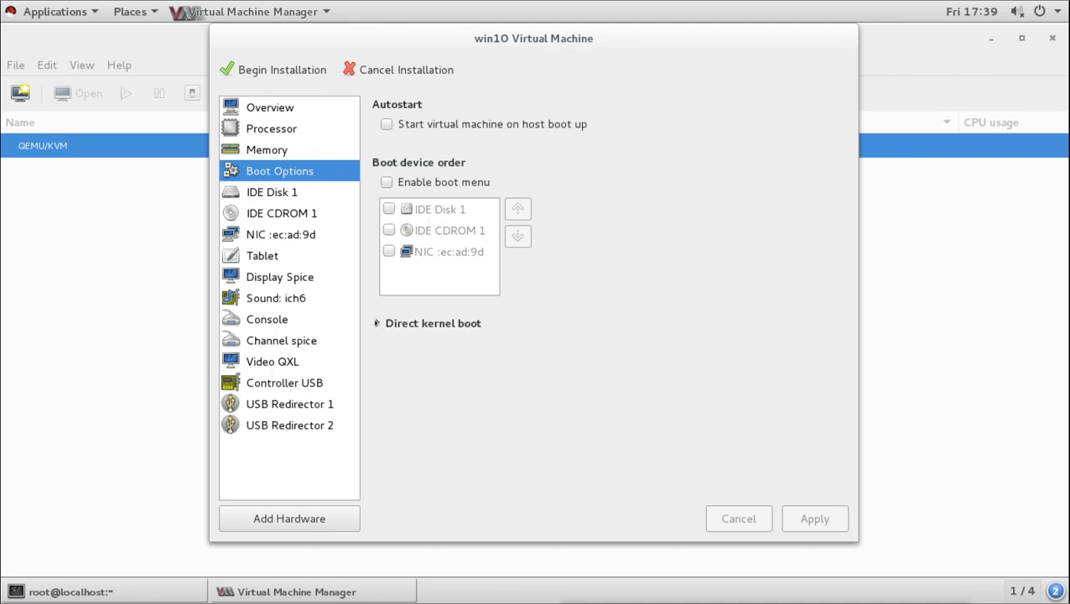
{"action": "left_click", "coordinate": [376, 323]}
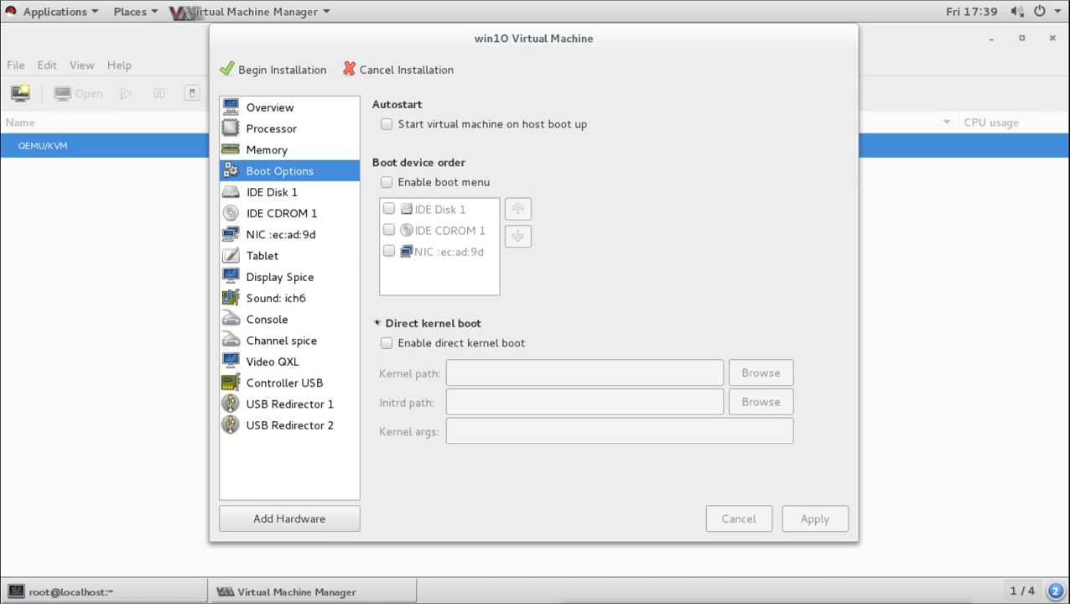
{"action": "left_click", "coordinate": [376, 323]}
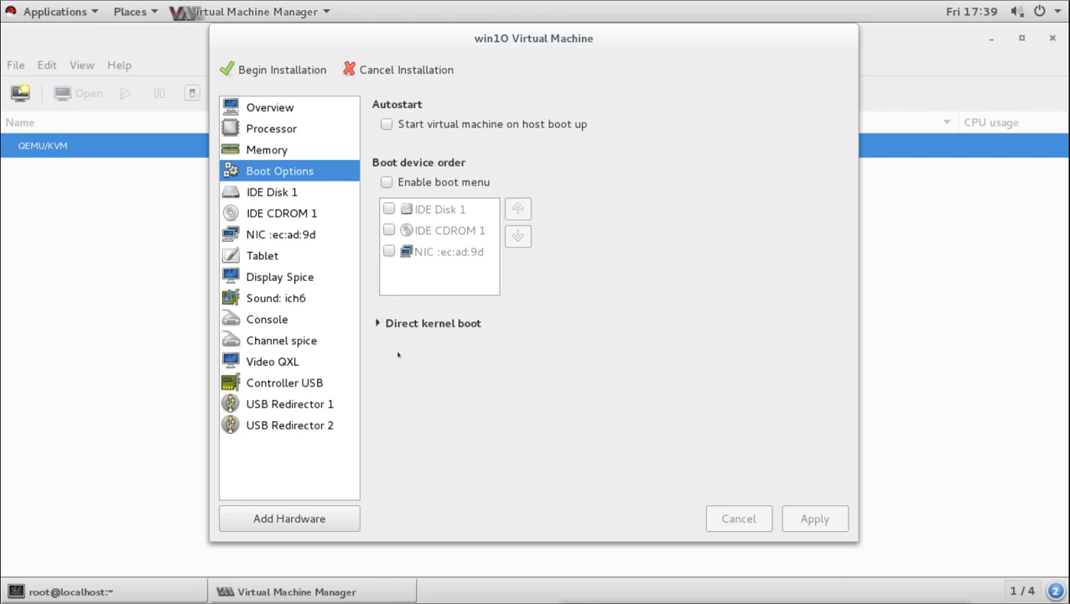
Examine the details of win10's IDE disk, IDE CDROM with its advanced options, network interface and tablet.
{"action": "left_click", "coordinate": [250, 190]}
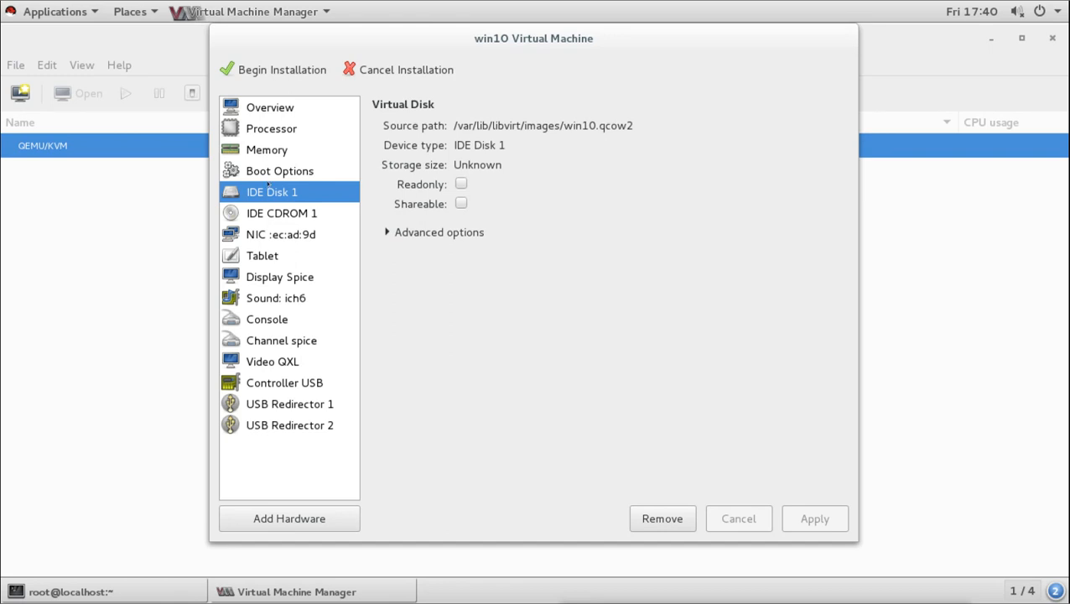
{"action": "left_click", "coordinate": [268, 212]}
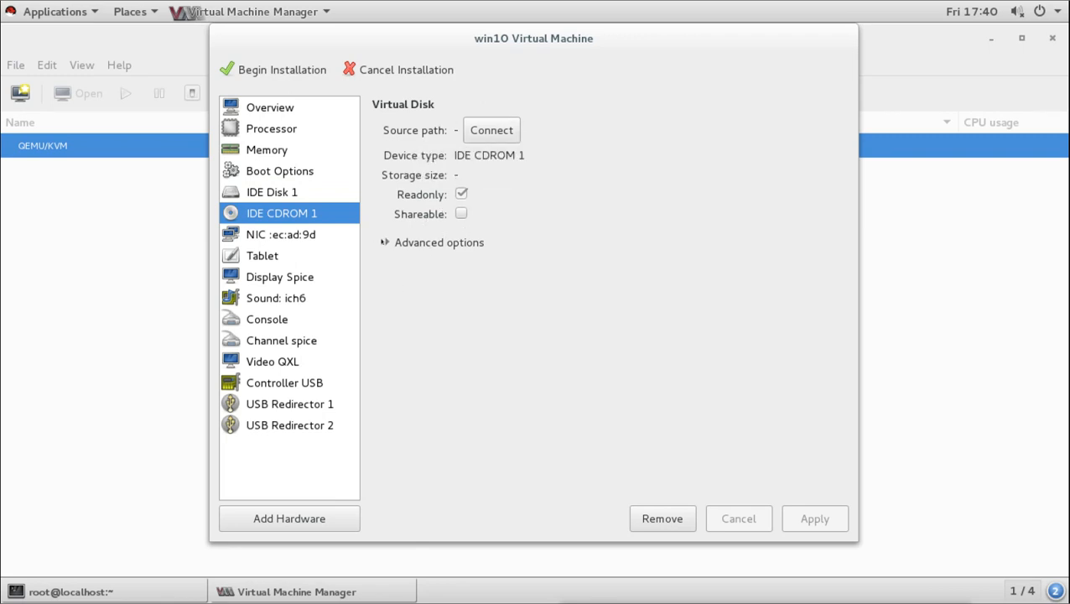
{"action": "left_click", "coordinate": [385, 242]}
{"action": "left_click", "coordinate": [385, 241]}
{"action": "left_click", "coordinate": [385, 242]}
{"action": "left_click", "coordinate": [385, 241]}
{"action": "left_click", "coordinate": [272, 235]}
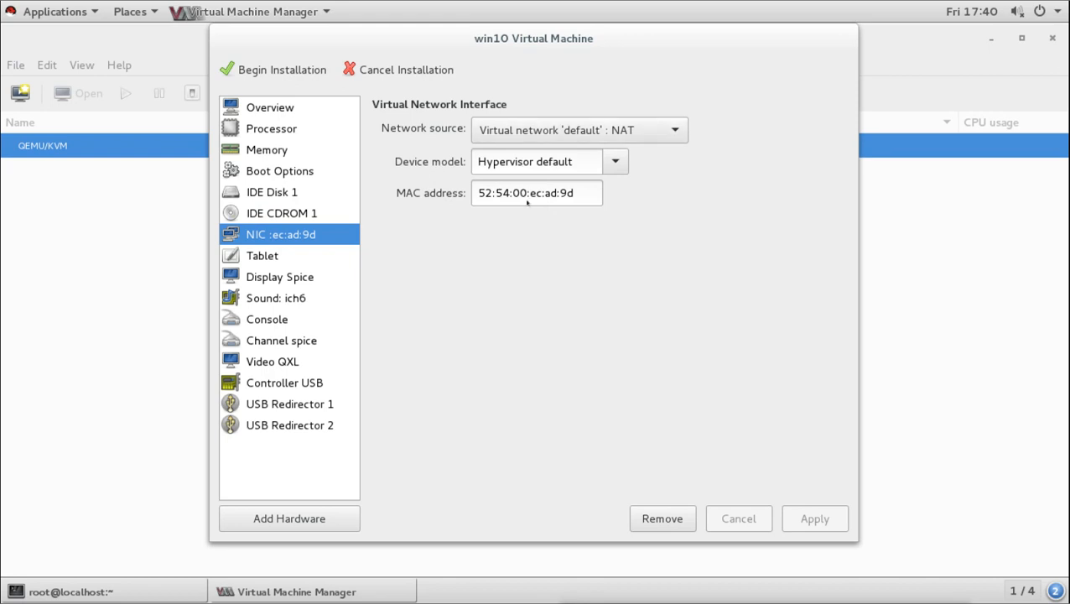
{"action": "left_click", "coordinate": [272, 256]}
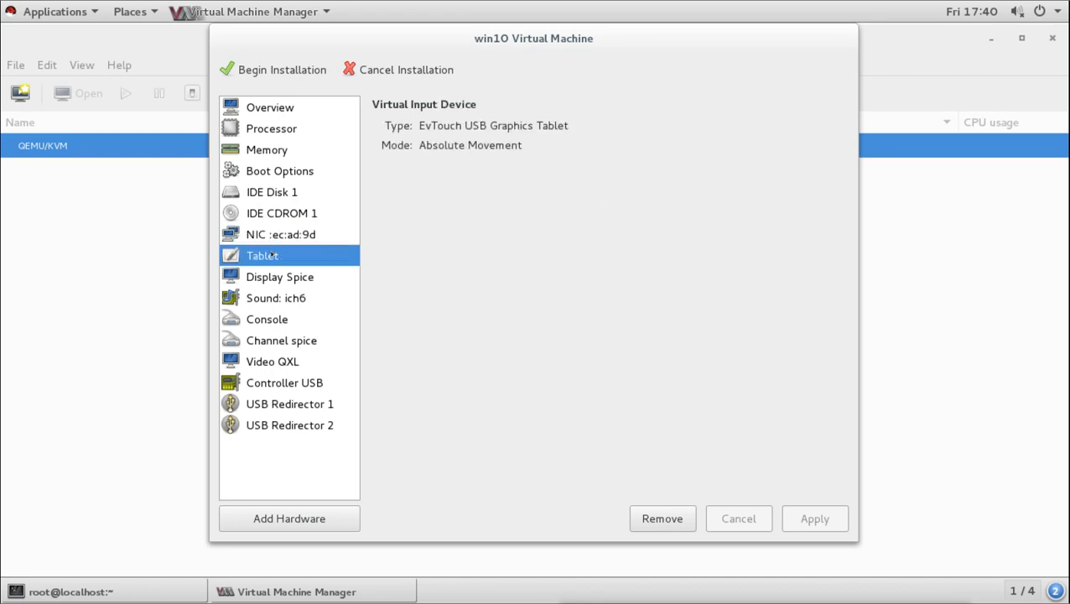
Examine the details of win10's Spice display, sound, console, Spice channel, QXL video, USB controller and both USB redirectors.
{"action": "left_click", "coordinate": [281, 274]}
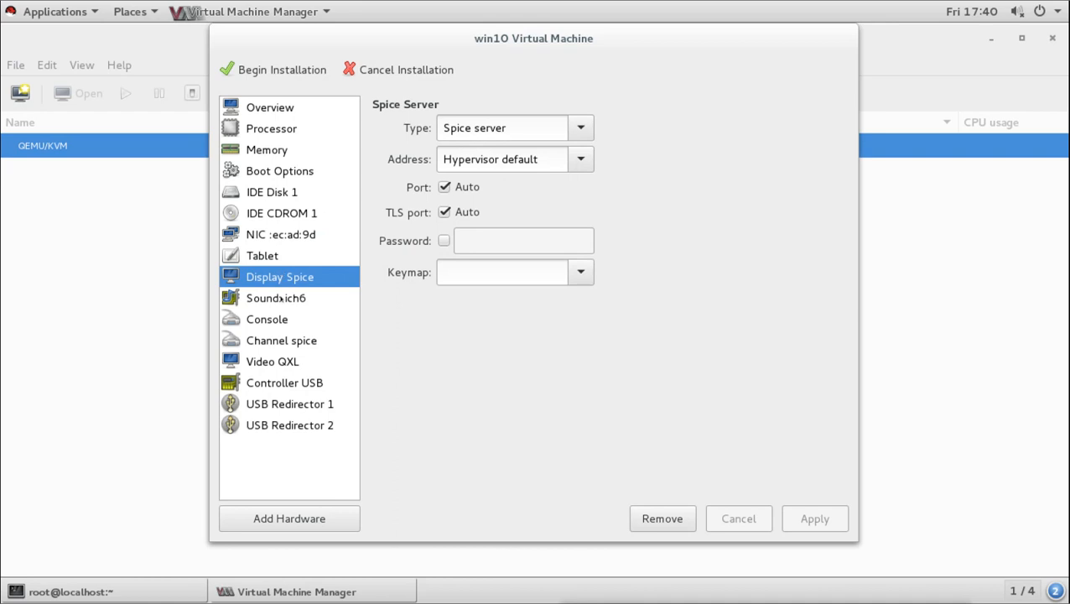
{"action": "left_click", "coordinate": [281, 299]}
{"action": "left_click", "coordinate": [277, 316]}
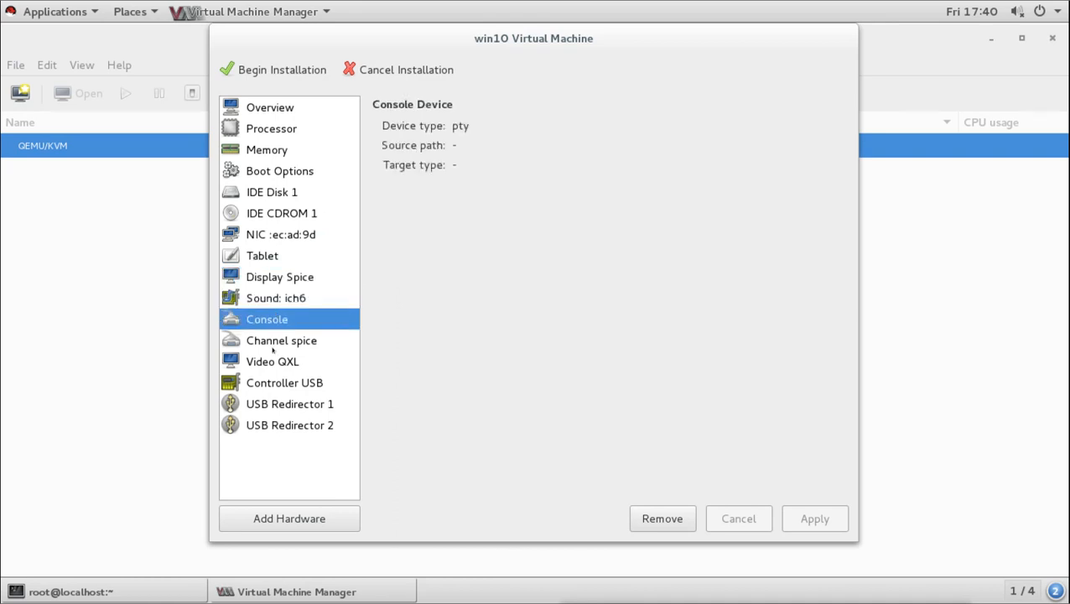
{"action": "left_click", "coordinate": [273, 349]}
{"action": "left_click", "coordinate": [273, 362]}
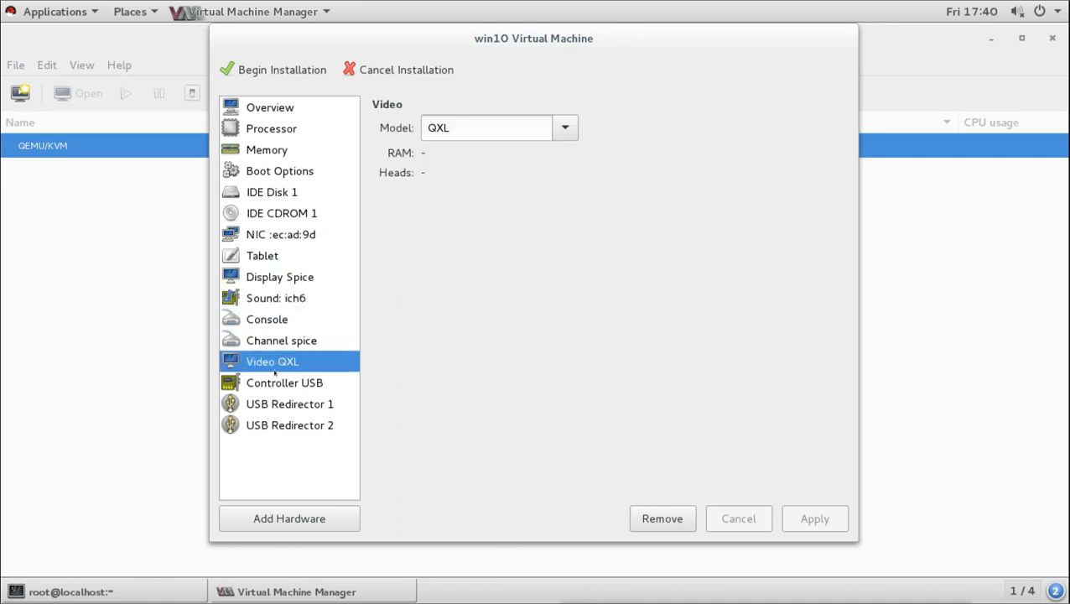
{"action": "left_click", "coordinate": [277, 382]}
{"action": "left_click", "coordinate": [276, 404]}
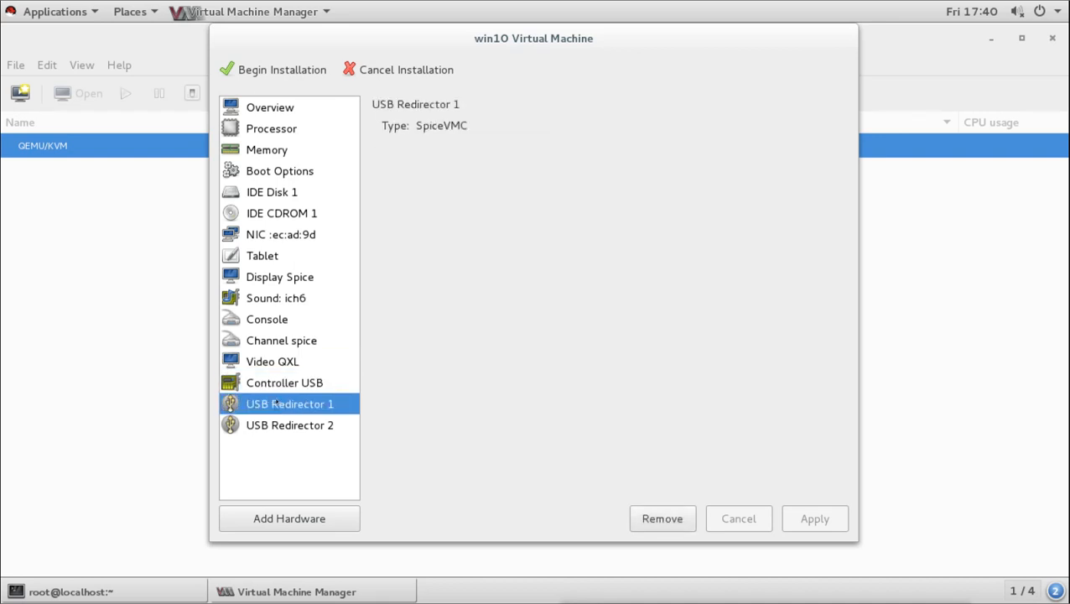
{"action": "left_click", "coordinate": [280, 433]}
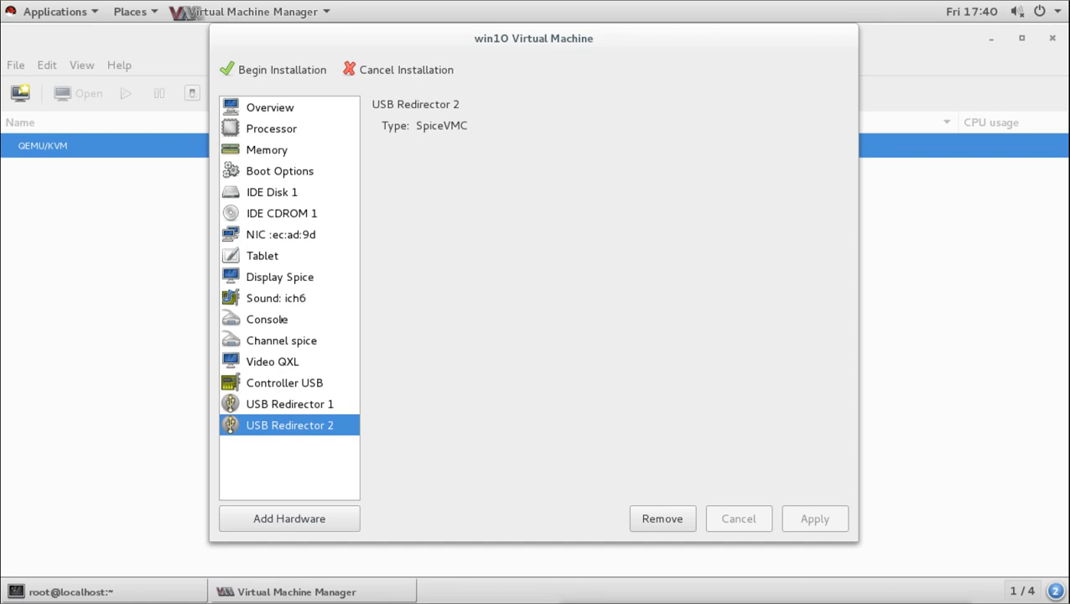
Begin the installation of win10 and let its console boot into Windows Setup, with the pointer released from the guest.
{"action": "left_click", "coordinate": [280, 73]}
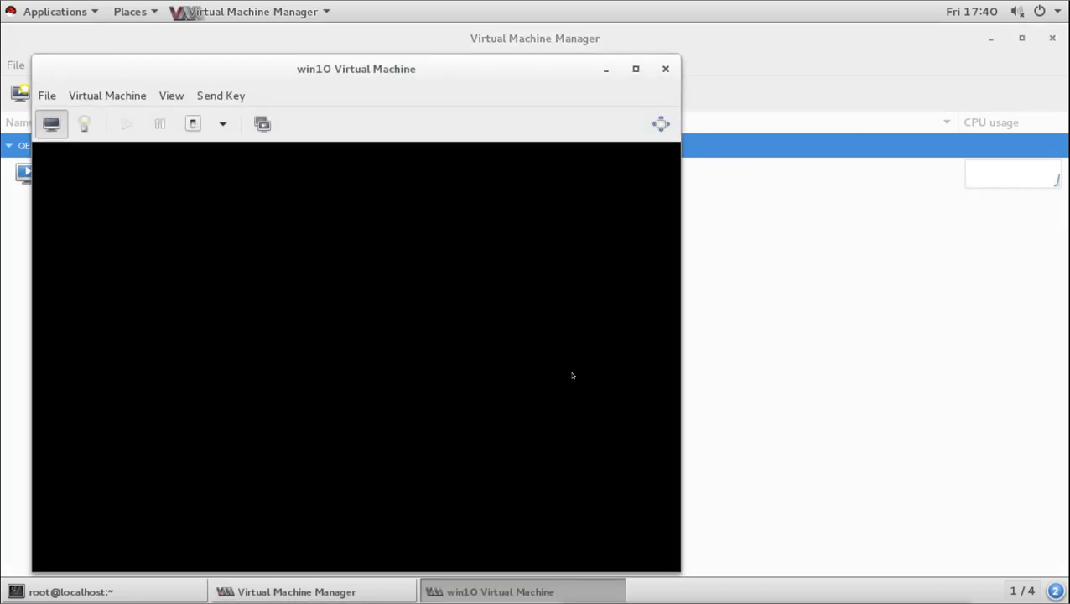
{"action": "left_click", "coordinate": [472, 341]}
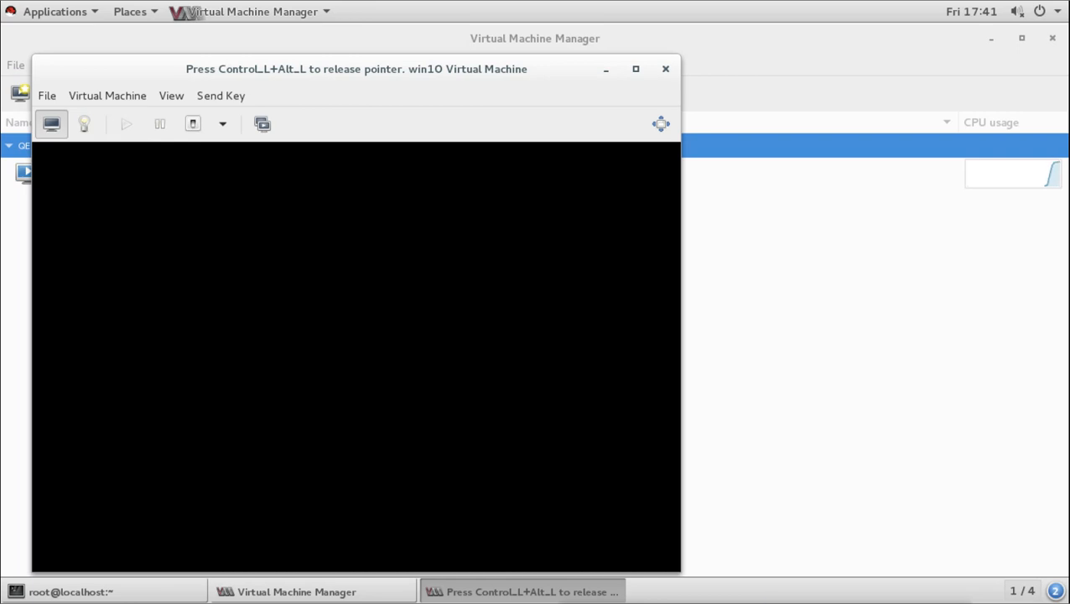
{"action": "key", "text": "ctrl+alt"}
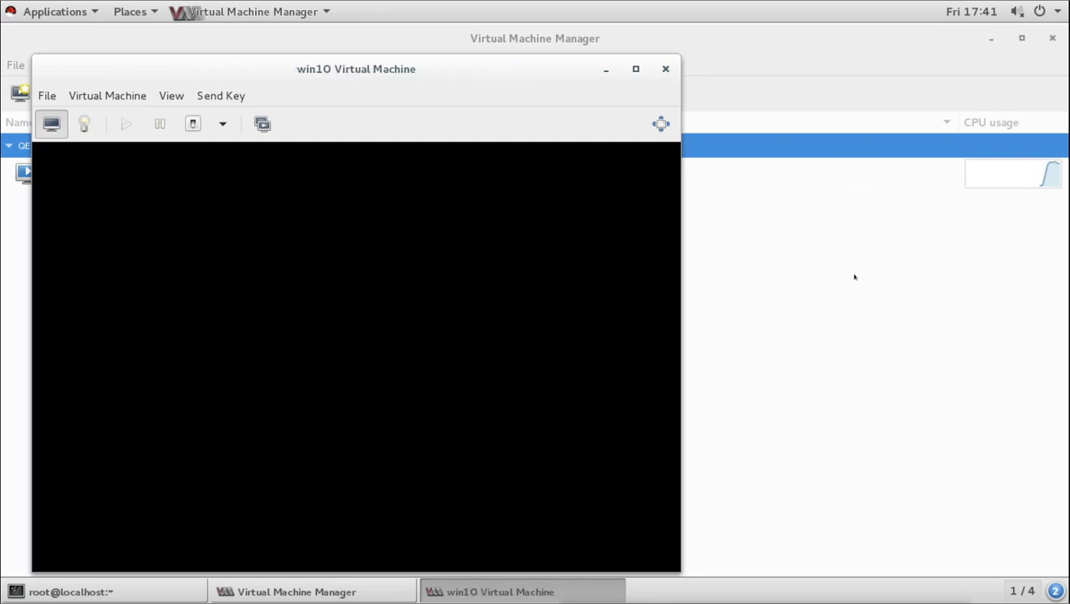
{"action": "left_click_drag", "start_coordinate": [420, 69], "coordinate": [495, 30]}
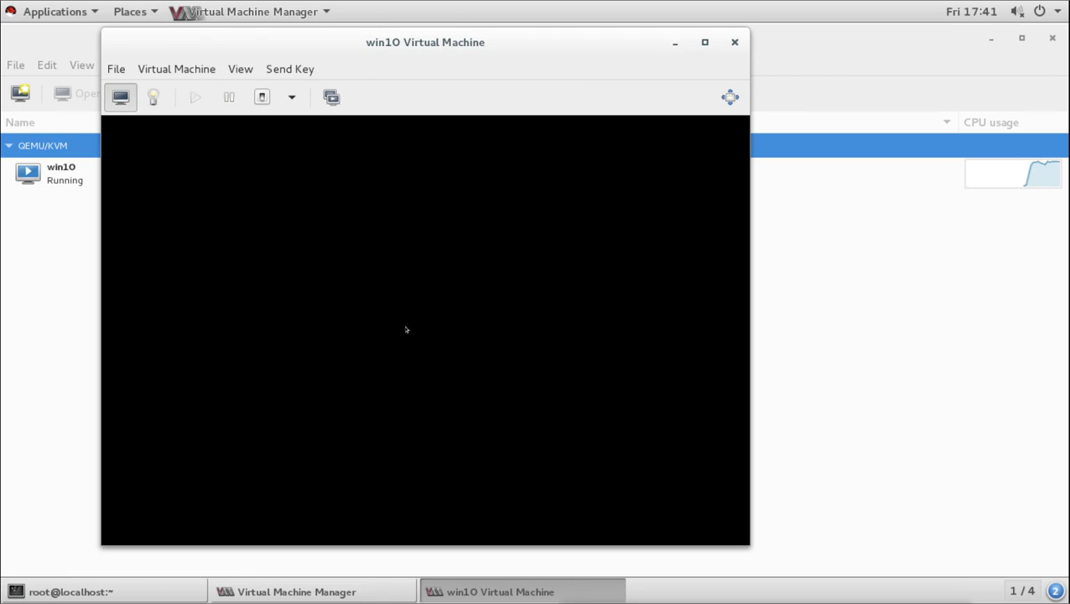
{"action": "left_click", "coordinate": [415, 300]}
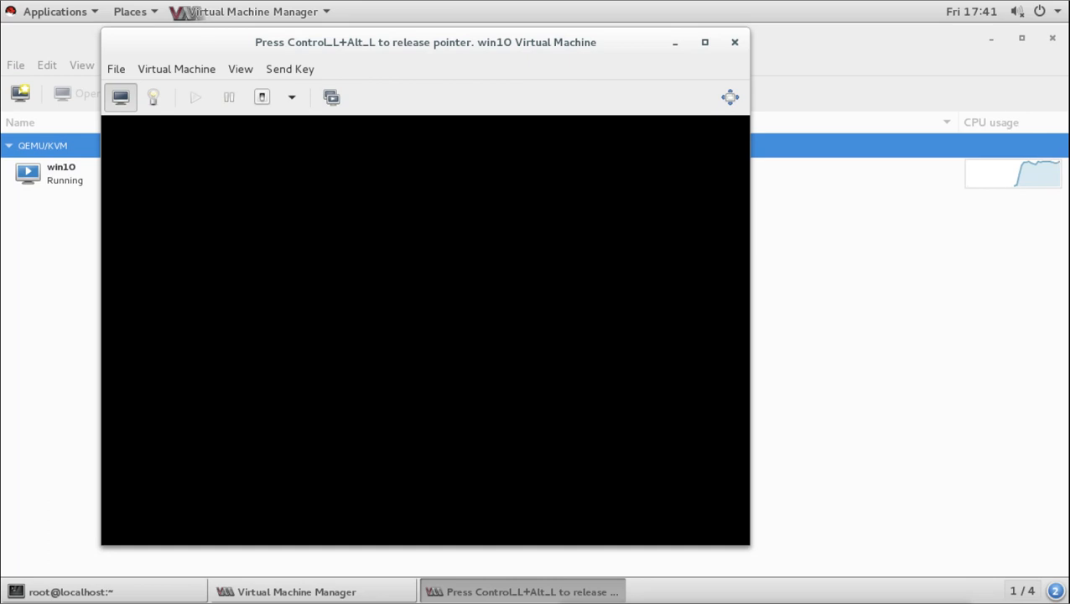
{"action": "key", "text": "ctrl+alt"}
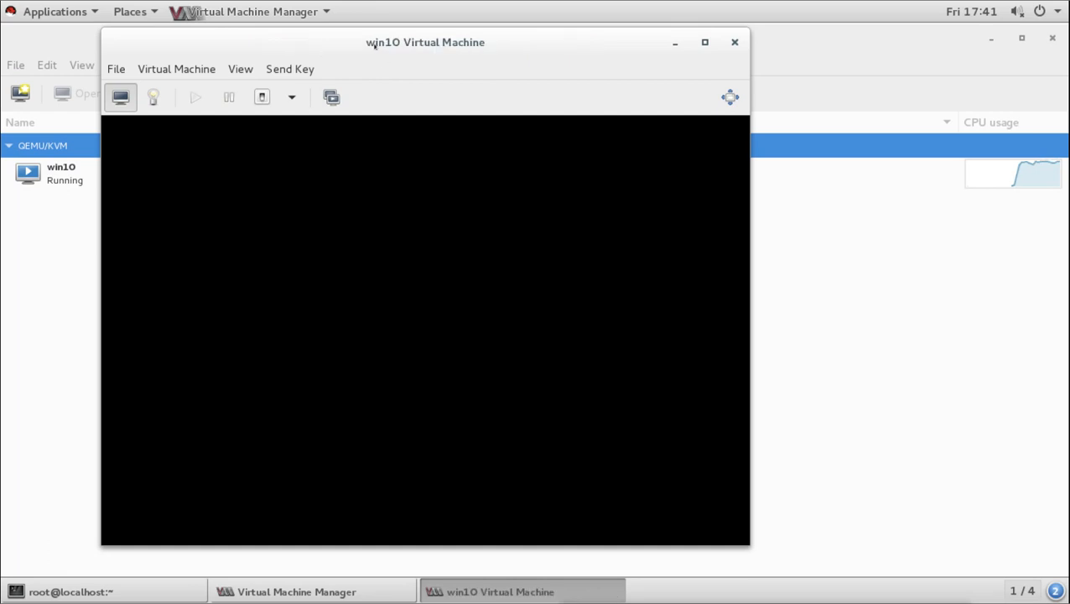
{"action": "left_click", "coordinate": [406, 243]}
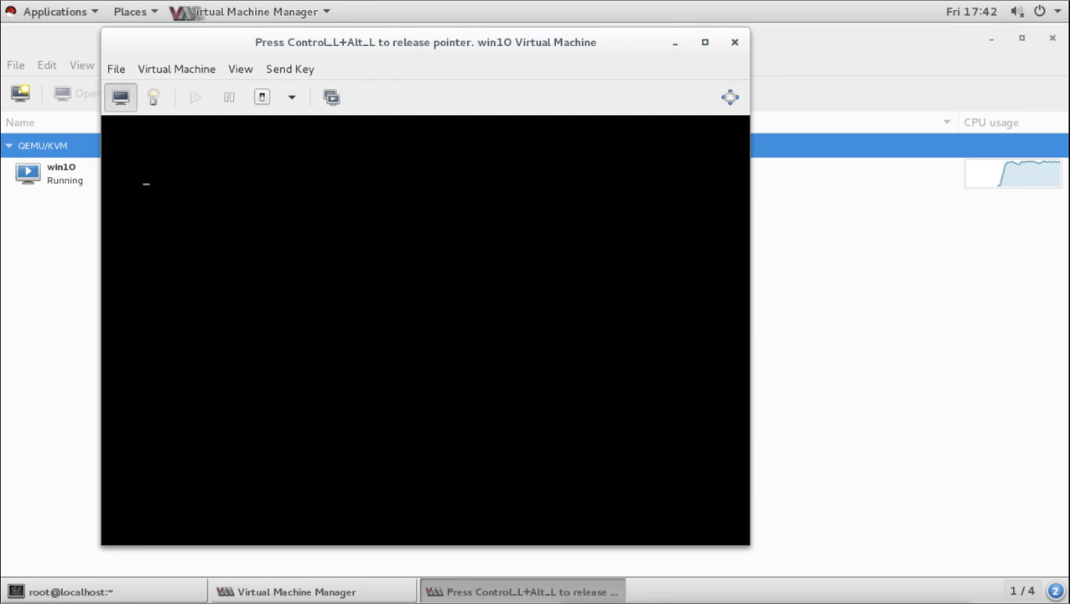
{"action": "key", "text": "ctrl+alt"}
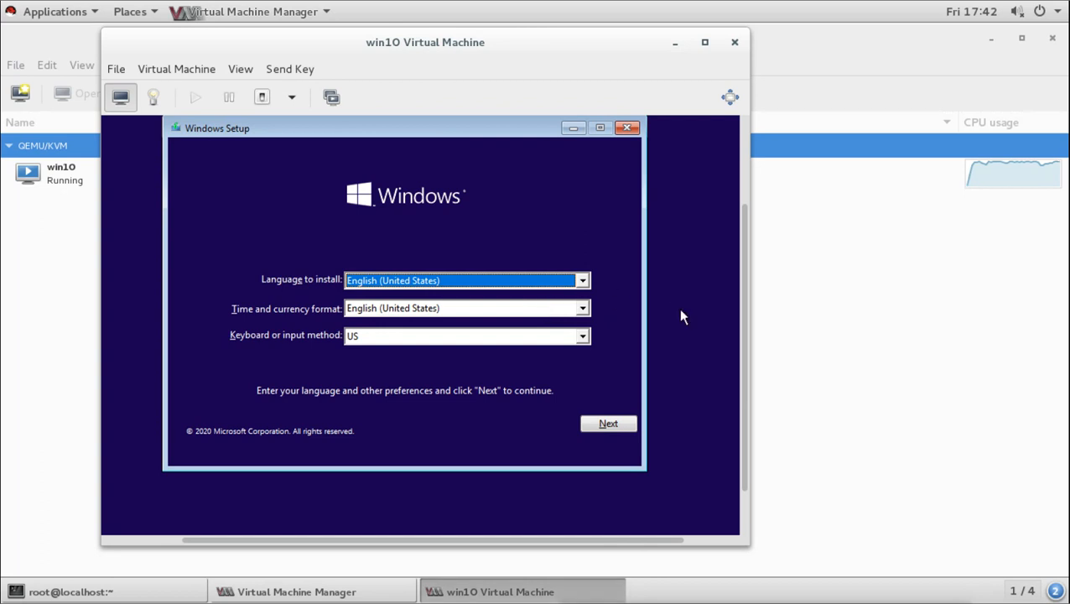
Accept the default language, time format and keyboard settings in Windows Setup and start the Windows installation.
{"action": "scroll", "coordinate": [738, 269], "scroll_direction": "up", "scroll_amount": 2}
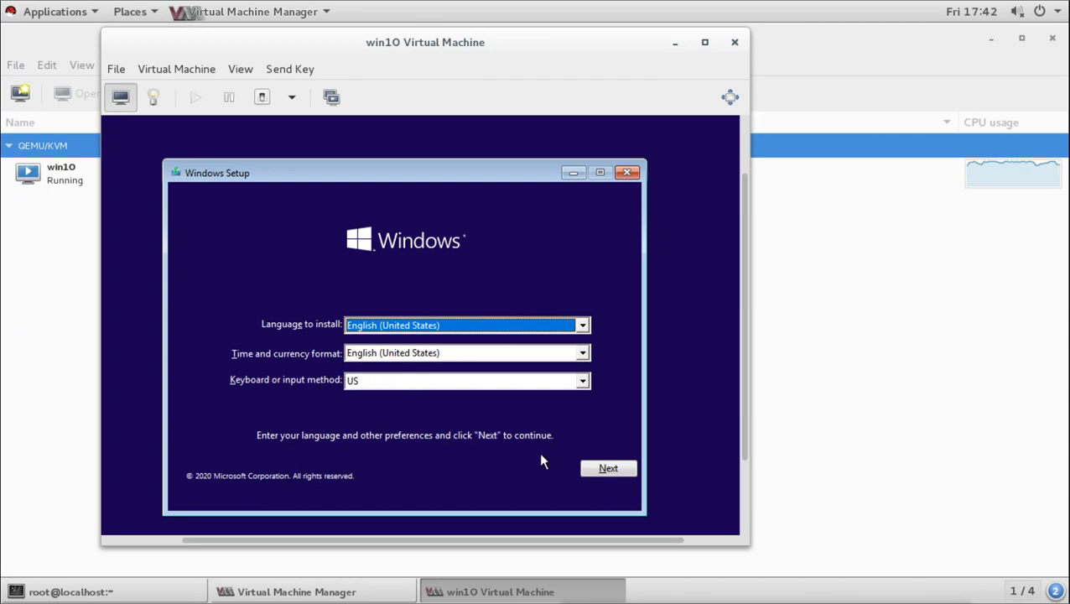
{"action": "left_click", "coordinate": [619, 472]}
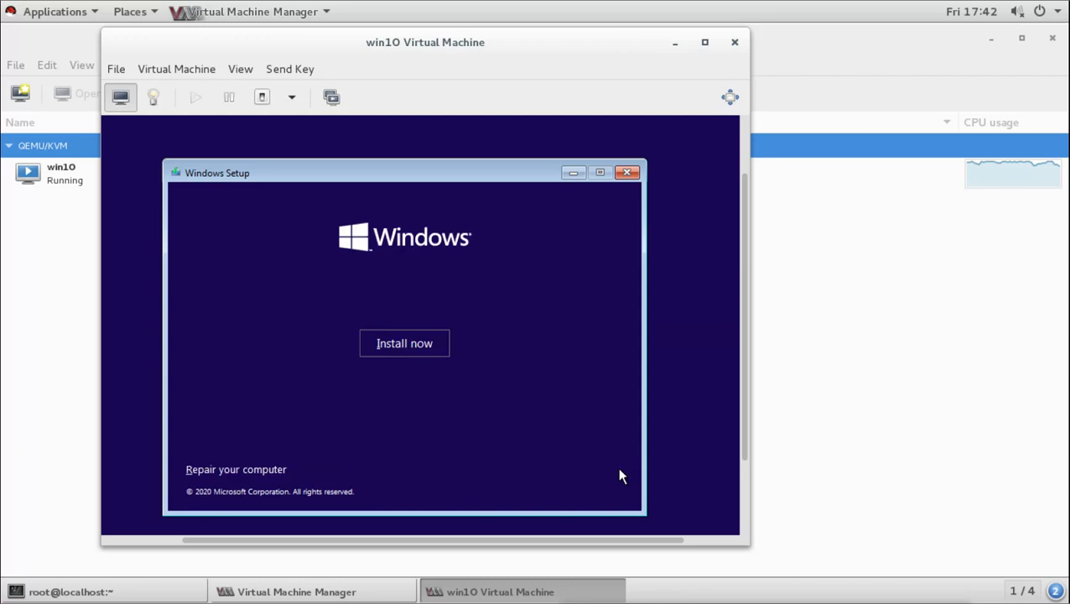
{"action": "left_click", "coordinate": [403, 351]}
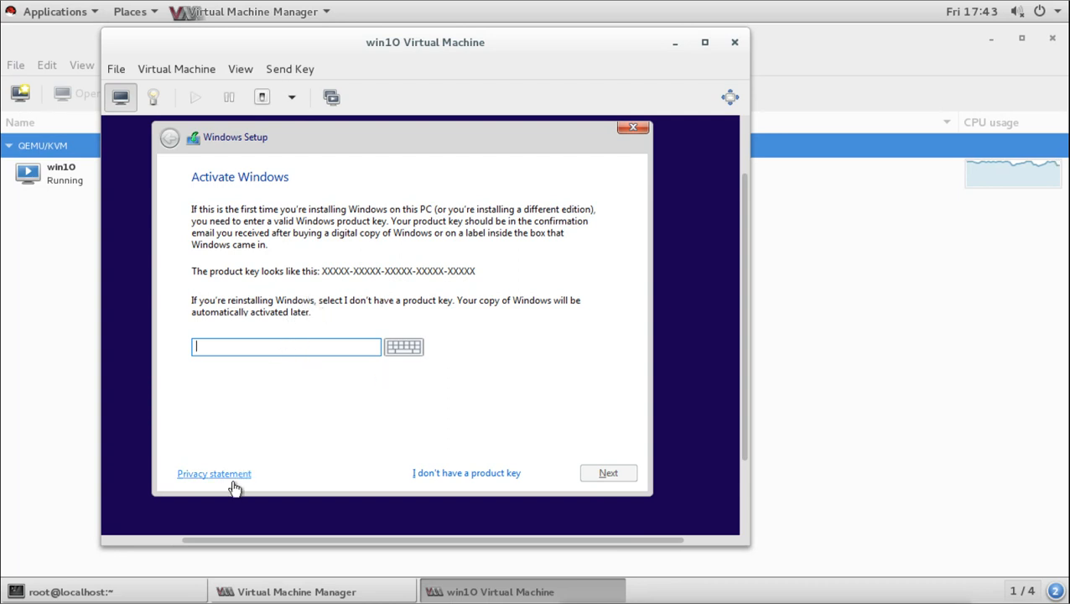
Switch to the terminal, clear it and print the contents of "/mnt/WIN10 key.txt" with cat.
{"action": "left_click", "coordinate": [164, 586]}
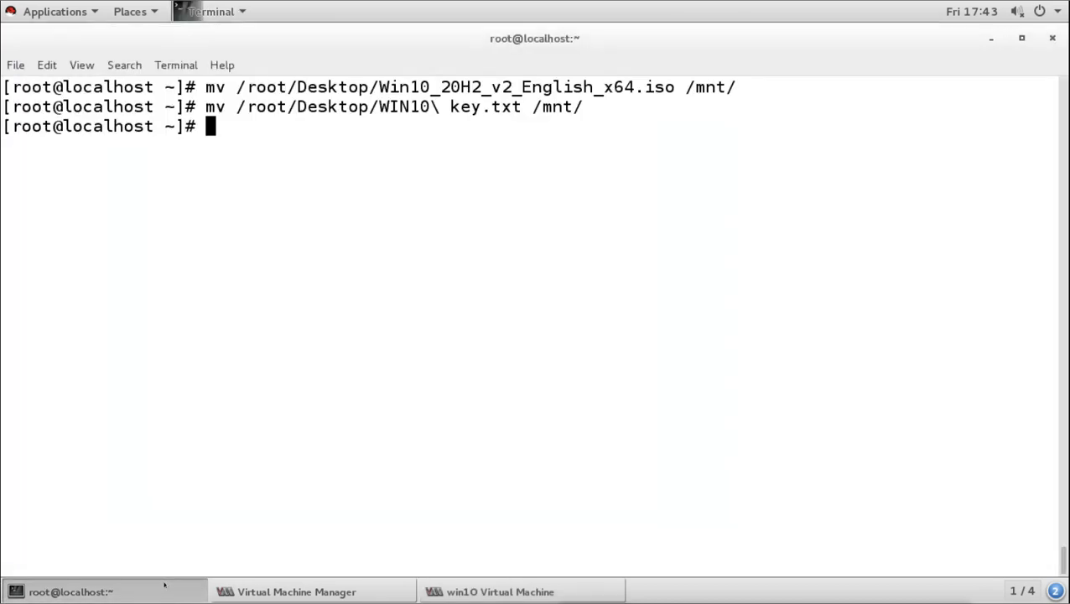
{"action": "key", "text": "ctrl+l"}
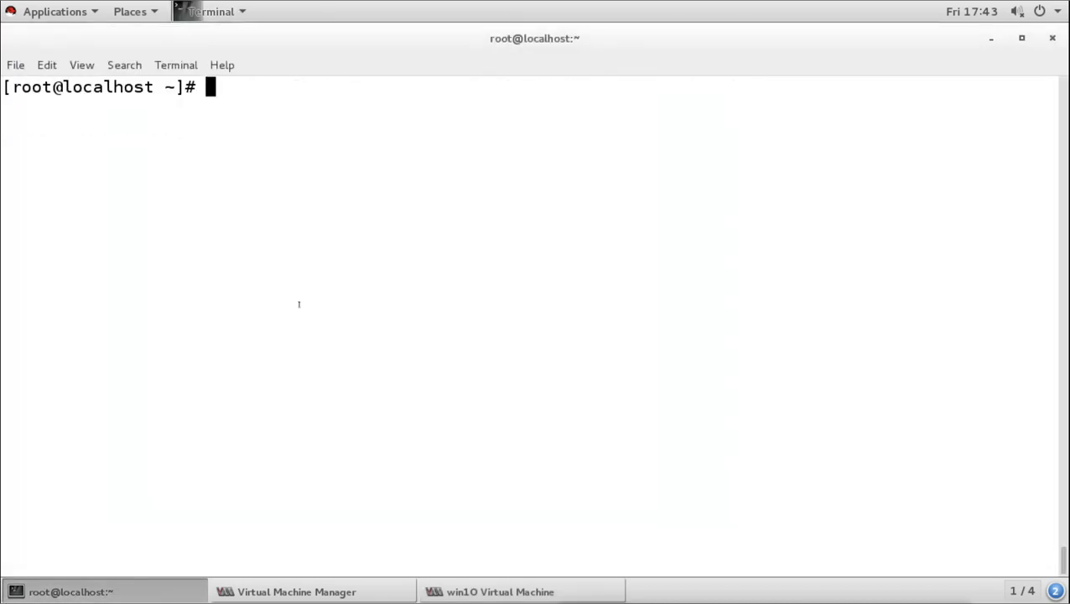
{"action": "type", "text": "cat "}
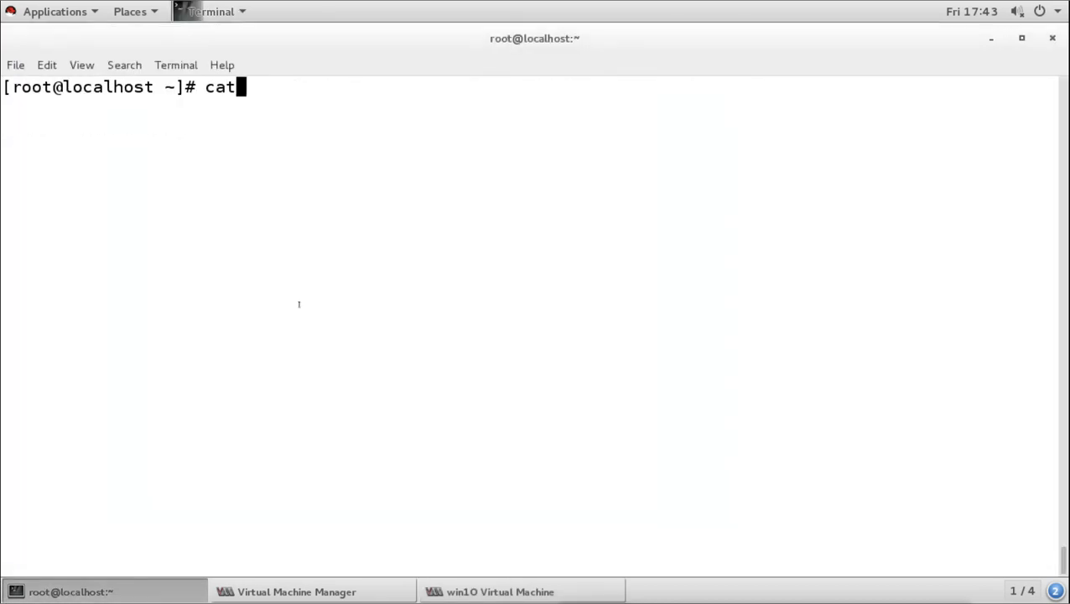
{"action": "type", "text": "/mnt/"}
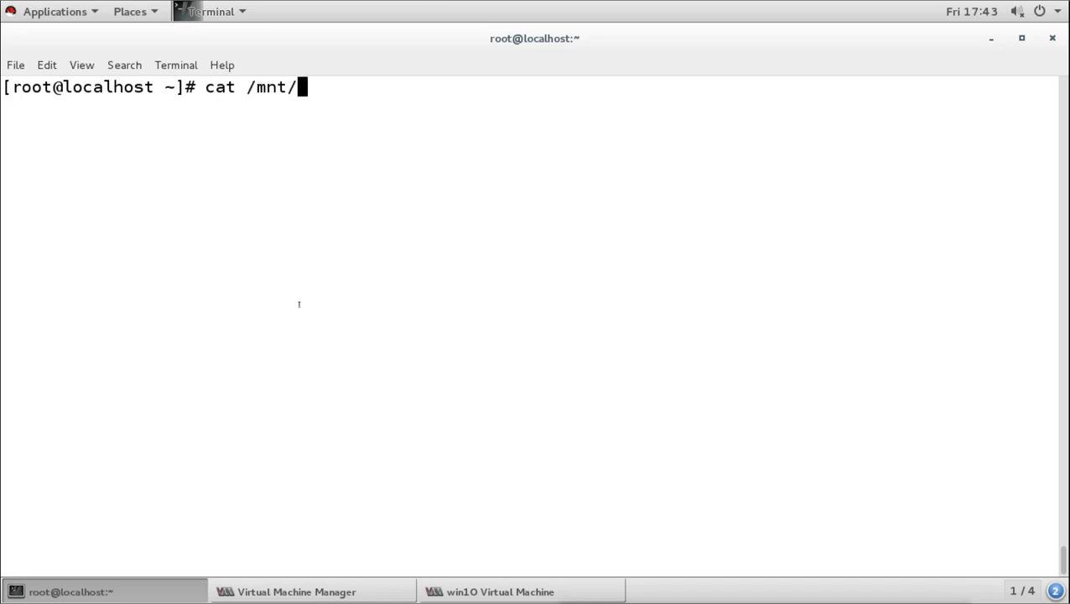
{"action": "type", "text": "wi"}
{"action": "key", "text": "BackSpace"}
{"action": "key", "text": "BackSpace"}
{"action": "type", "text": "Wi"}
{"action": "key", "text": "Tab"}
{"action": "key", "text": "BackSpace"}
{"action": "key", "text": "BackSpace"}
{"action": "key", "text": "BackSpace"}
{"action": "key", "text": "BackSpace"}
{"action": "key", "text": "BackSpace"}
{"action": "key", "text": "BackSpace"}
{"action": "key", "text": "BackSpace"}
{"action": "key", "text": "BackSpace"}
{"action": "key", "text": "BackSpace"}
{"action": "key", "text": "BackSpace"}
{"action": "key", "text": "BackSpace"}
{"action": "key", "text": "BackSpace"}
{"action": "key", "text": "BackSpace"}
{"action": "key", "text": "BackSpace"}
{"action": "key", "text": "BackSpace"}
{"action": "key", "text": "BackSpace"}
{"action": "key", "text": "BackSpace"}
{"action": "key", "text": "BackSpace"}
{"action": "key", "text": "BackSpace"}
{"action": "key", "text": "BackSpace"}
{"action": "key", "text": "BackSpace"}
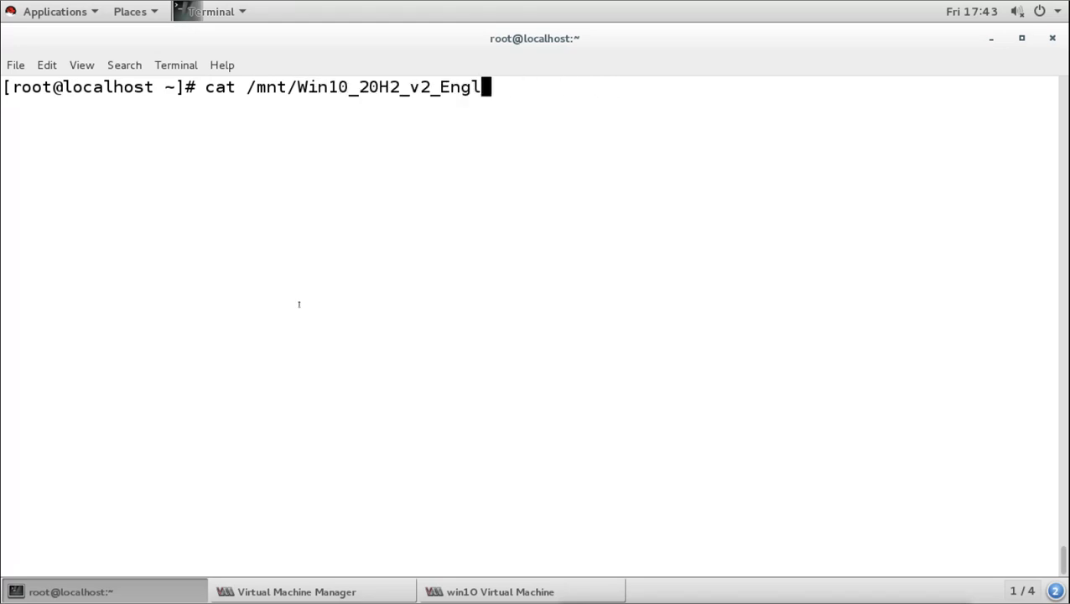
{"action": "key", "text": "Tab"}
{"action": "key", "text": "Tab"}
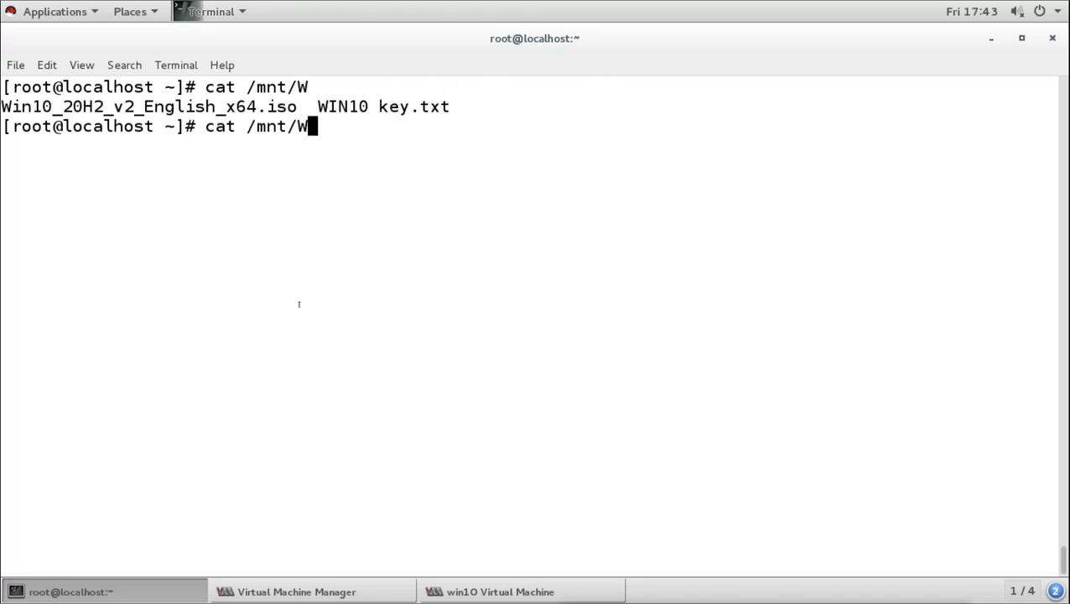
{"action": "type", "text": "I"}
{"action": "key", "text": "Tab"}
{"action": "key", "text": "ctrl+l"}
{"action": "key", "text": "Return"}
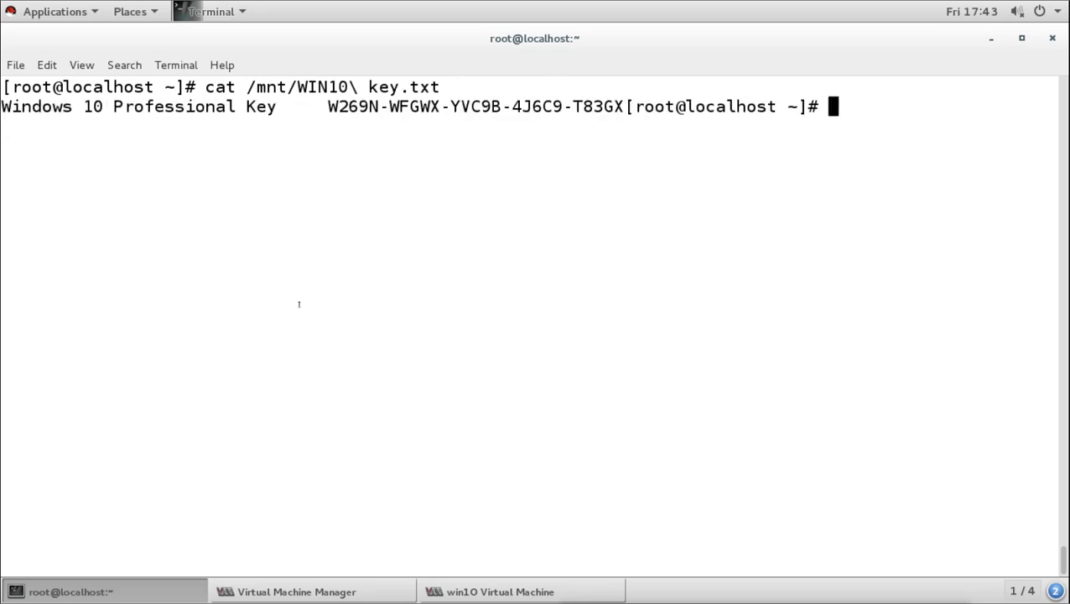
Copy the Windows 10 Professional product key from the terminal, enter it in win10's Activate Windows page and continue.
{"action": "left_click_drag", "start_coordinate": [327, 107], "coordinate": [626, 106]}
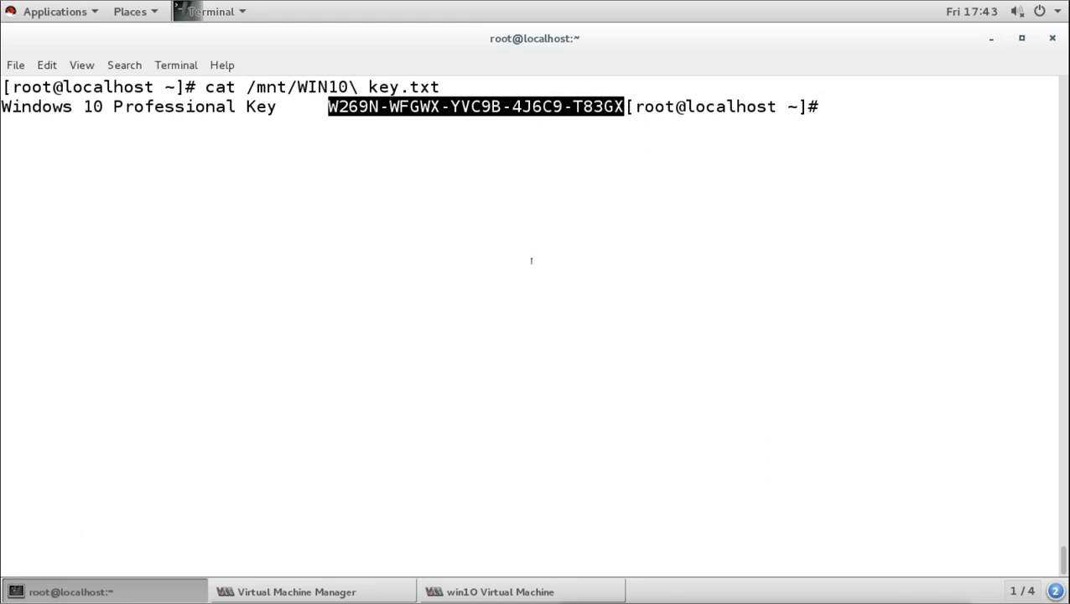
{"action": "left_click", "coordinate": [537, 586]}
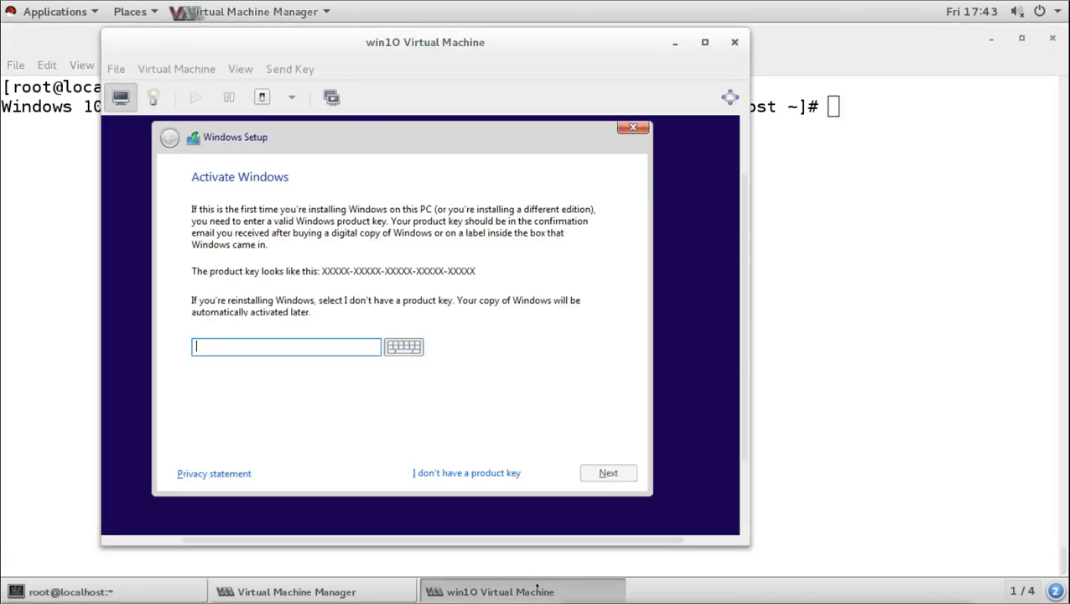
{"action": "right_click", "coordinate": [234, 349]}
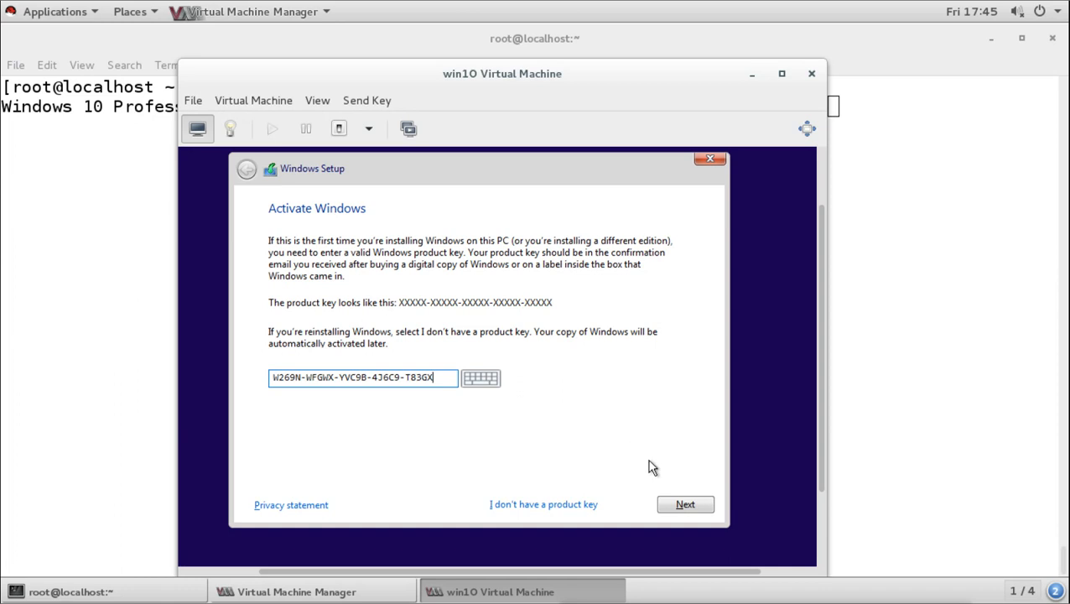
{"action": "left_click", "coordinate": [677, 503]}
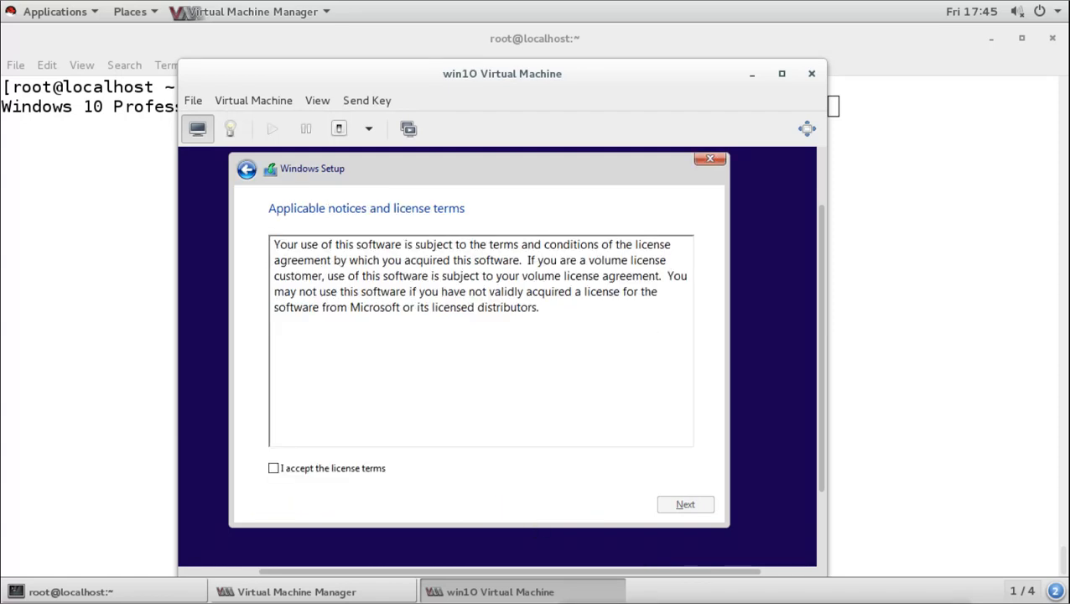
Accept the license terms and start a custom, Windows-only installation on the Drive 0 unallocated space.
{"action": "left_click", "coordinate": [273, 469]}
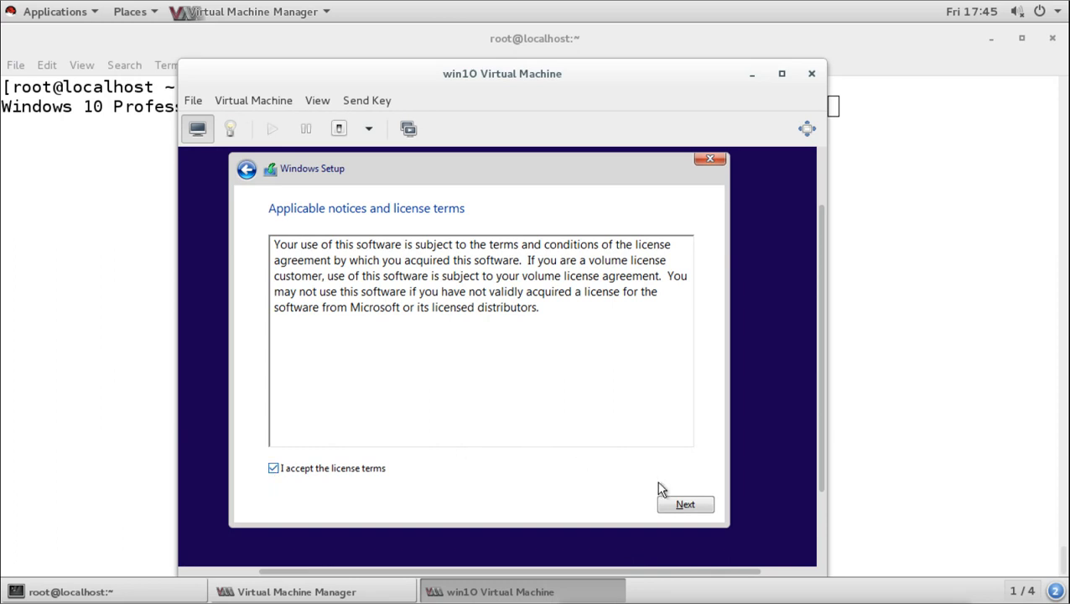
{"action": "left_click", "coordinate": [678, 506]}
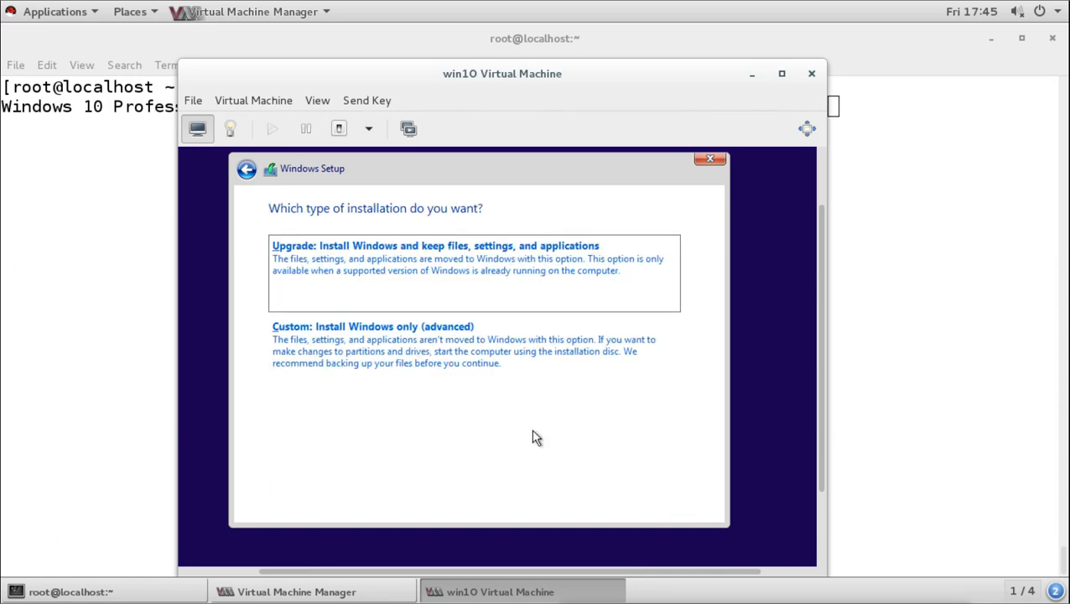
{"action": "left_click", "coordinate": [451, 371]}
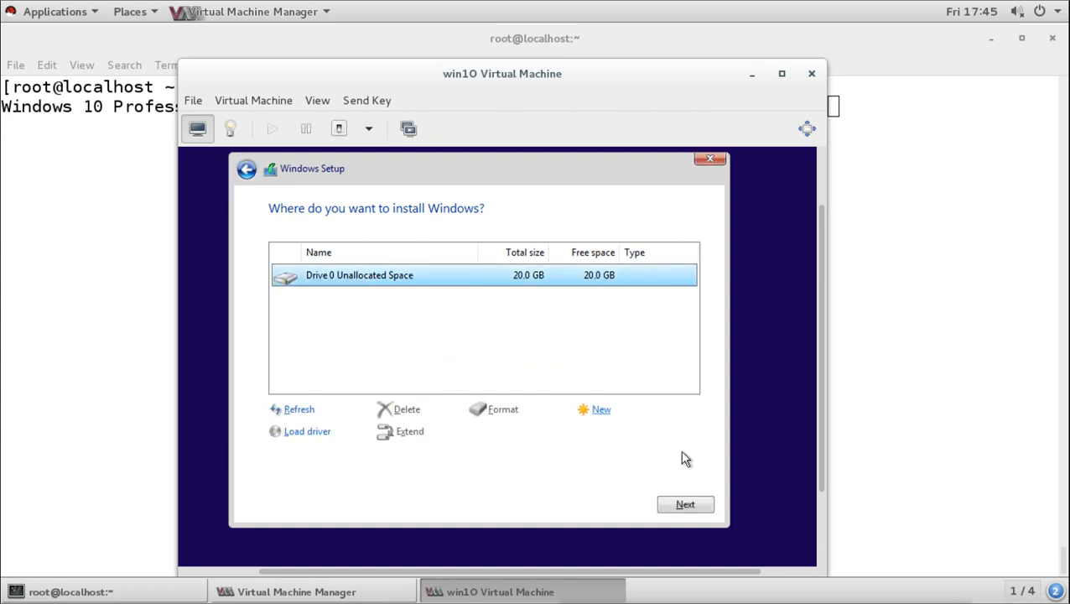
{"action": "left_click", "coordinate": [683, 506]}
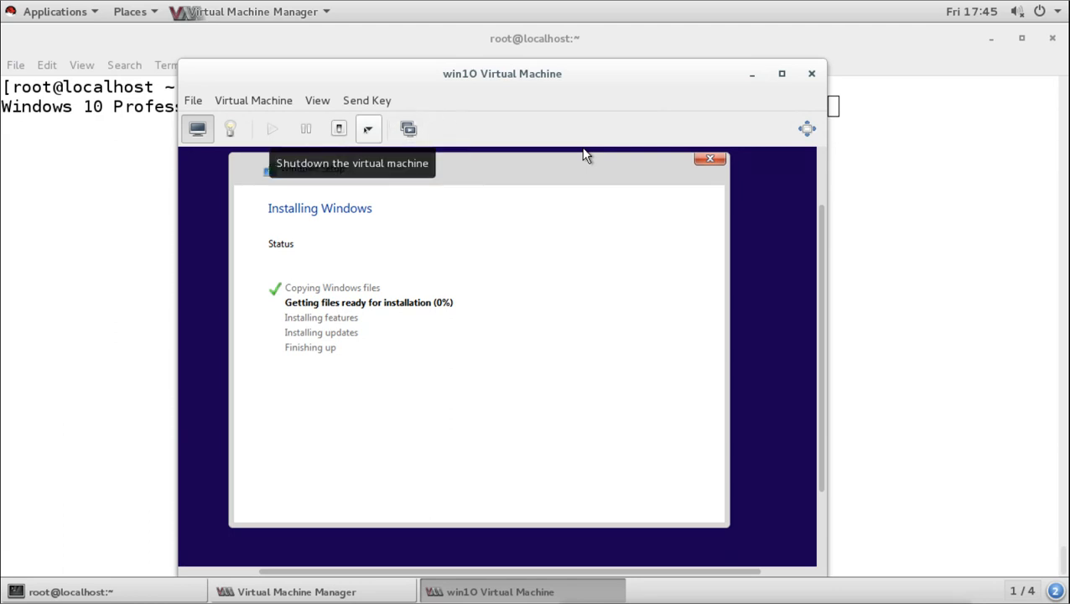
Look over the shutdown options and the virtual hardware list of the running win10 machine.
{"action": "left_click", "coordinate": [368, 128]}
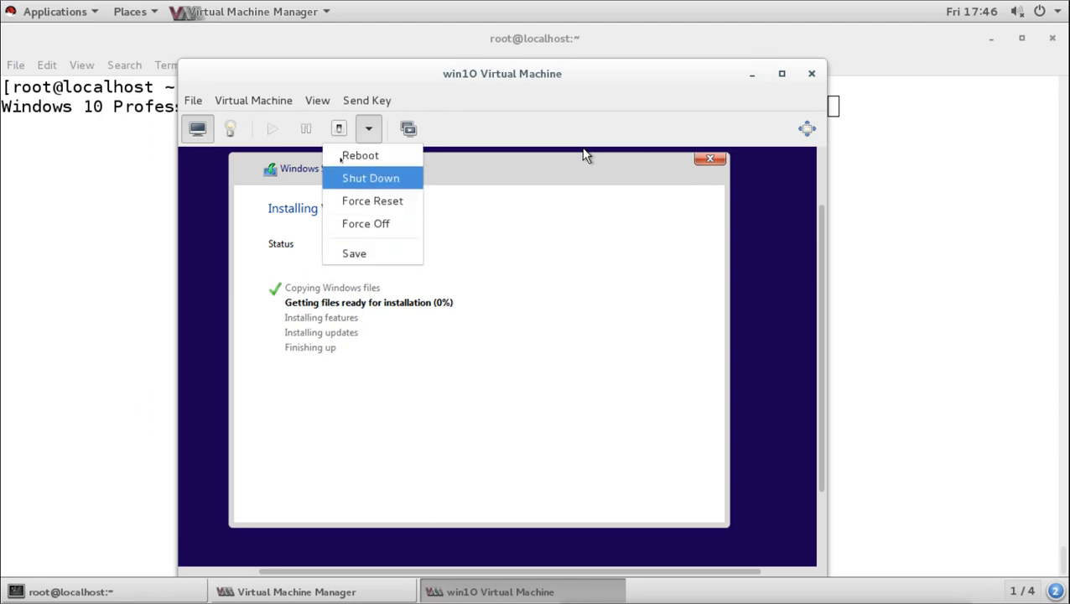
{"action": "left_click", "coordinate": [585, 156]}
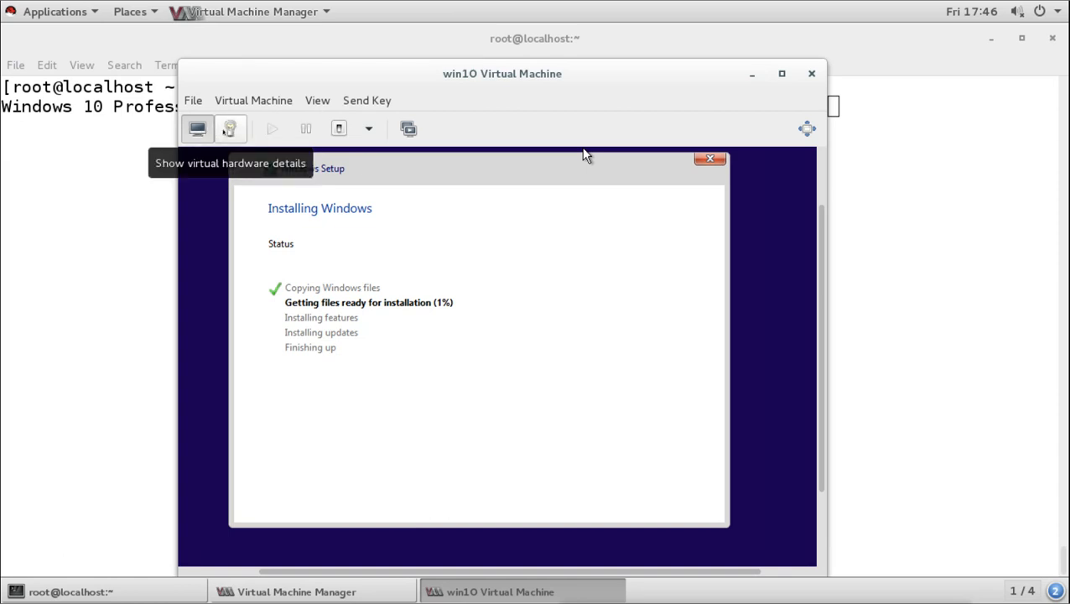
{"action": "left_click", "coordinate": [230, 129]}
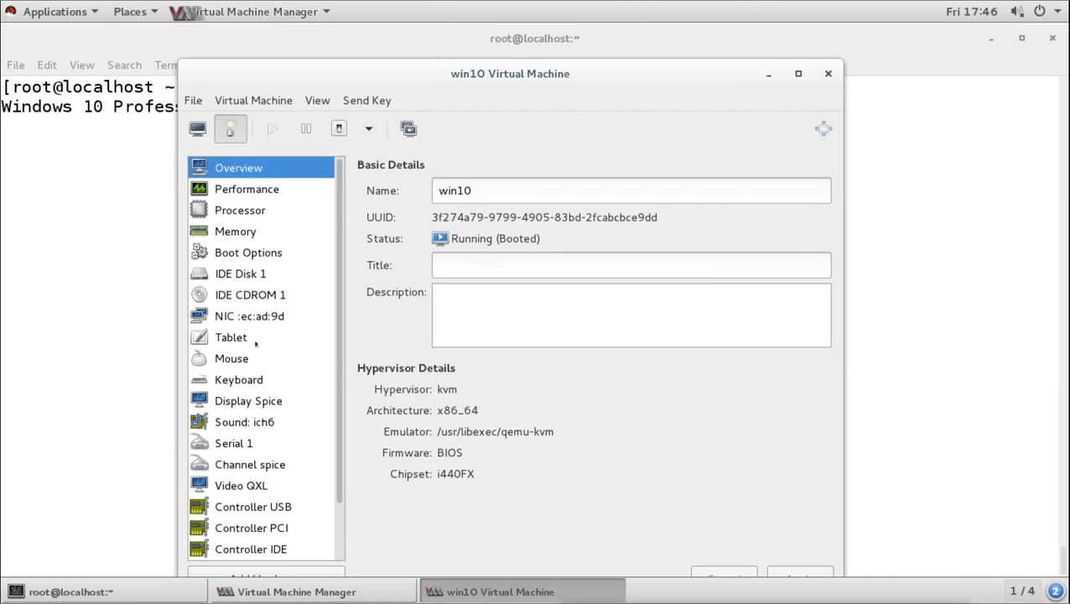
{"action": "scroll", "coordinate": [255, 339], "scroll_direction": "down", "scroll_amount": 2}
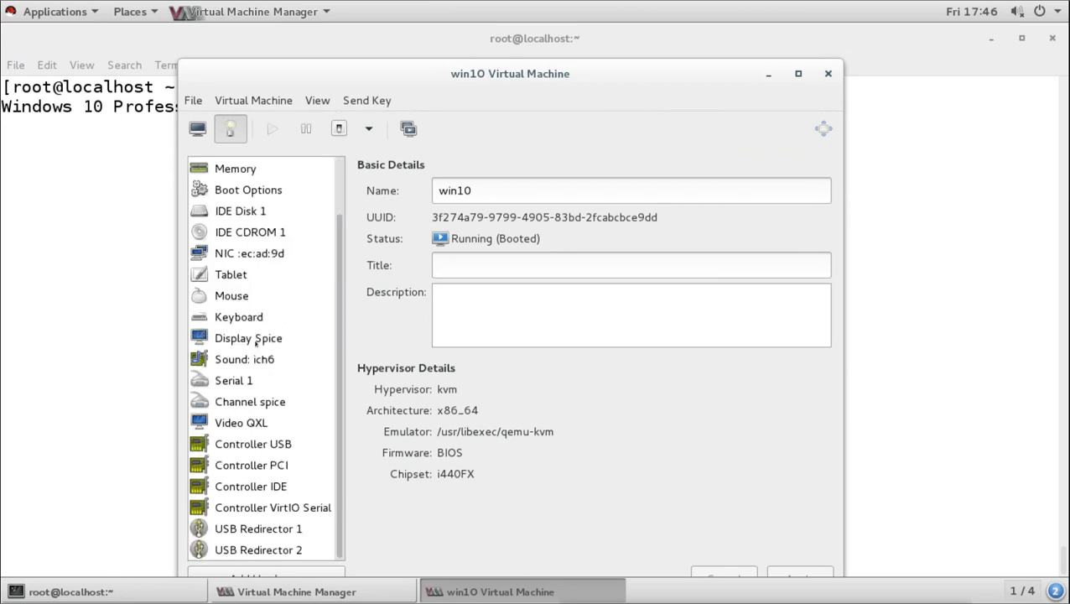
Review win10's hardware details: performance, processor, memory, boot options, IDE disk, CD-ROM, network card, tablet and mouse.
{"action": "scroll", "coordinate": [255, 339], "scroll_direction": "up", "scroll_amount": 2}
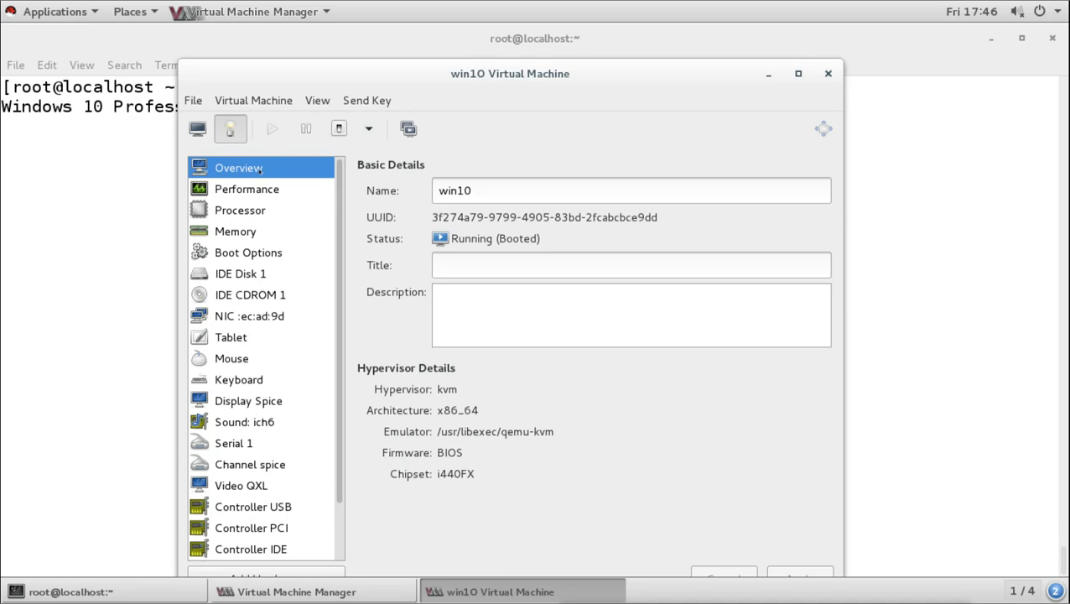
{"action": "left_click", "coordinate": [247, 190]}
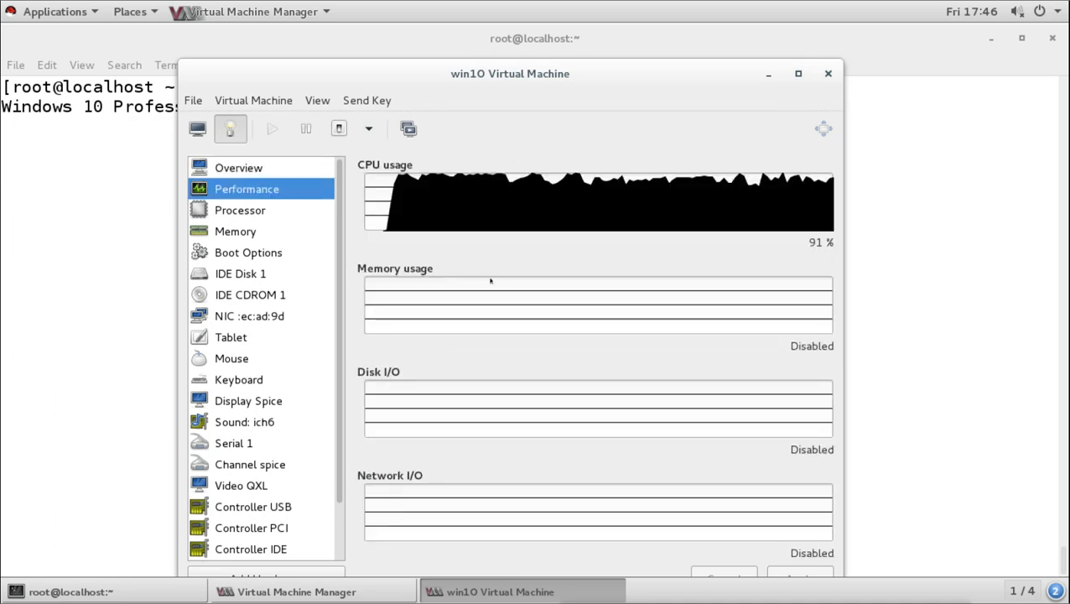
{"action": "left_click", "coordinate": [241, 211]}
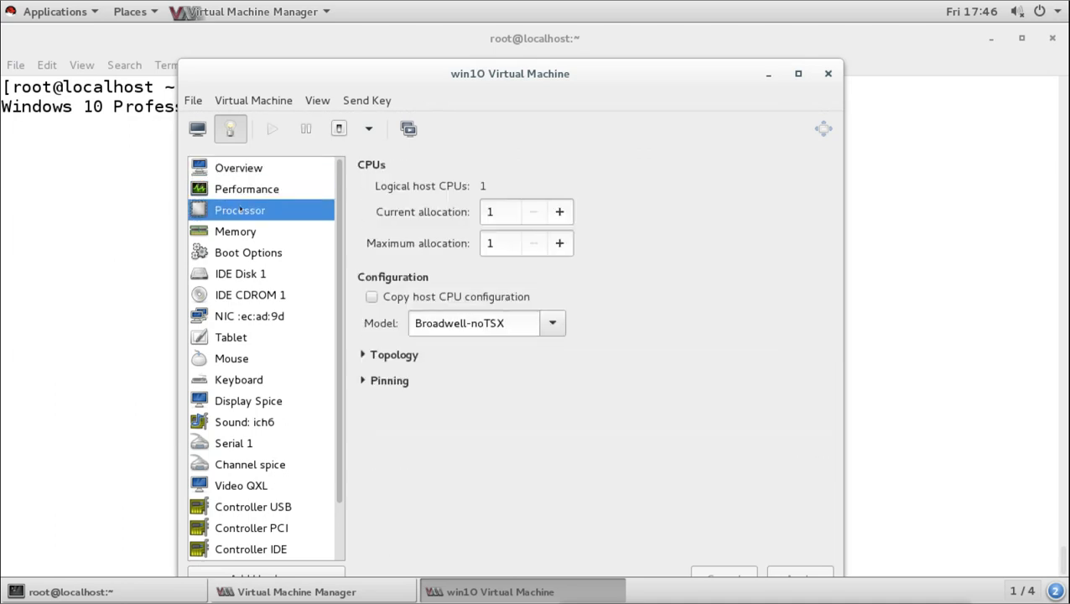
{"action": "left_click", "coordinate": [238, 233]}
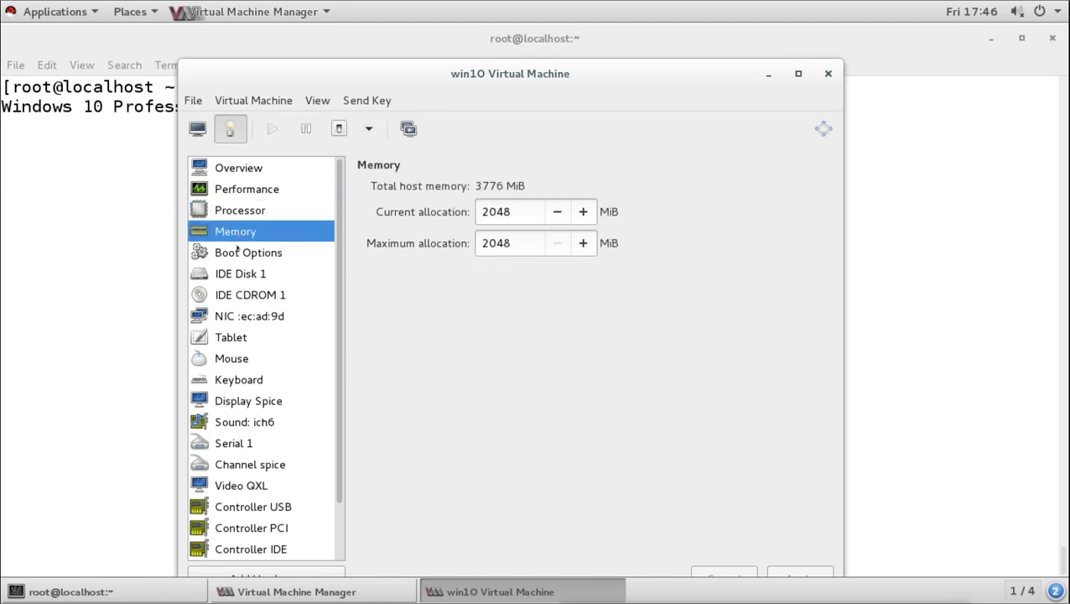
{"action": "left_click", "coordinate": [237, 250]}
{"action": "left_click", "coordinate": [240, 275]}
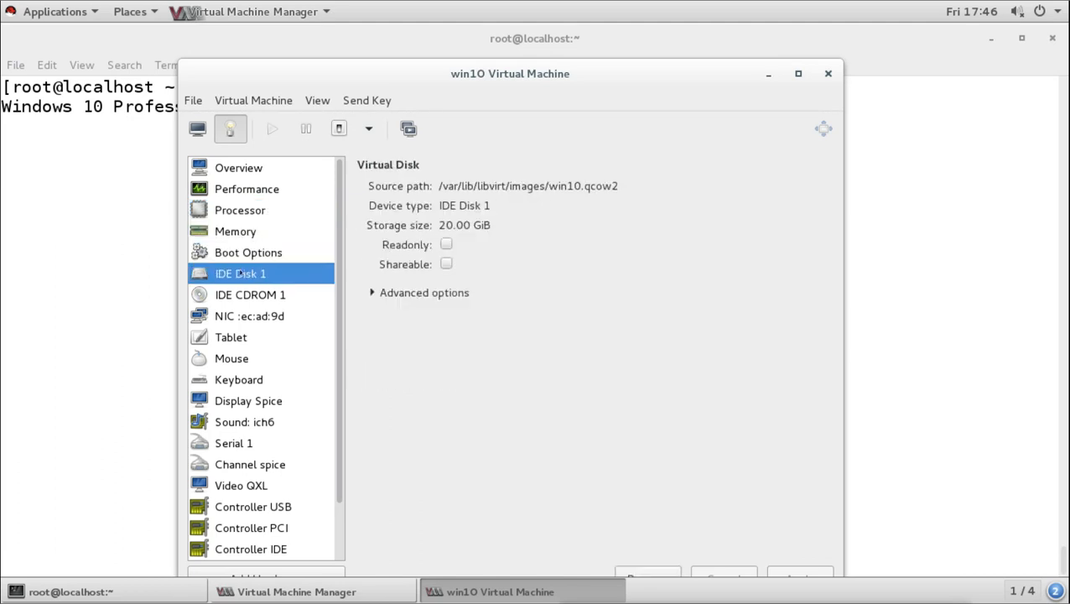
{"action": "left_click", "coordinate": [241, 289]}
{"action": "left_click", "coordinate": [241, 315]}
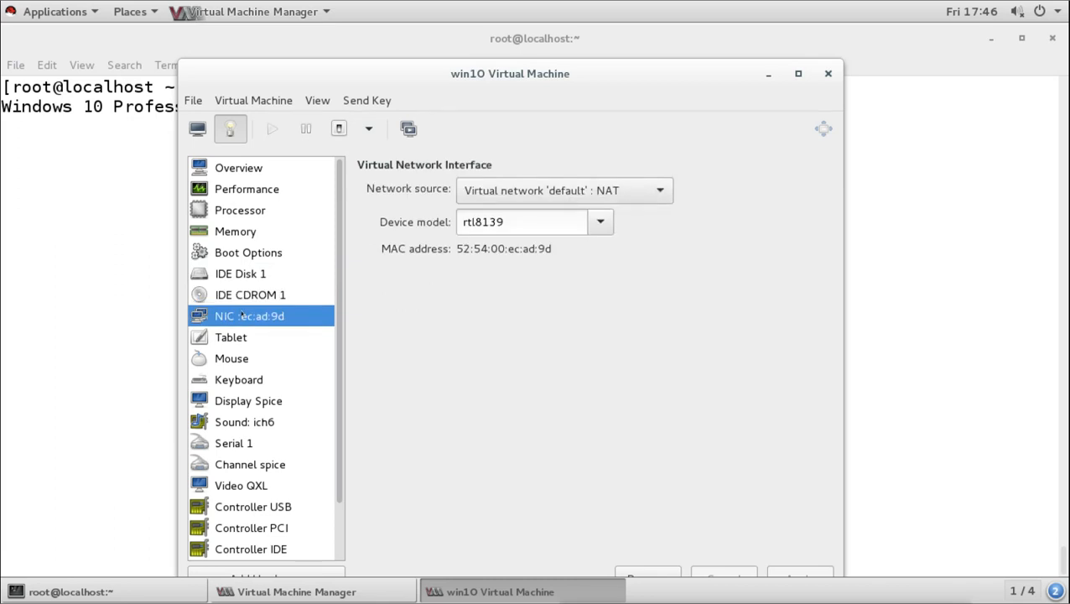
{"action": "left_click", "coordinate": [228, 339]}
{"action": "left_click", "coordinate": [228, 359]}
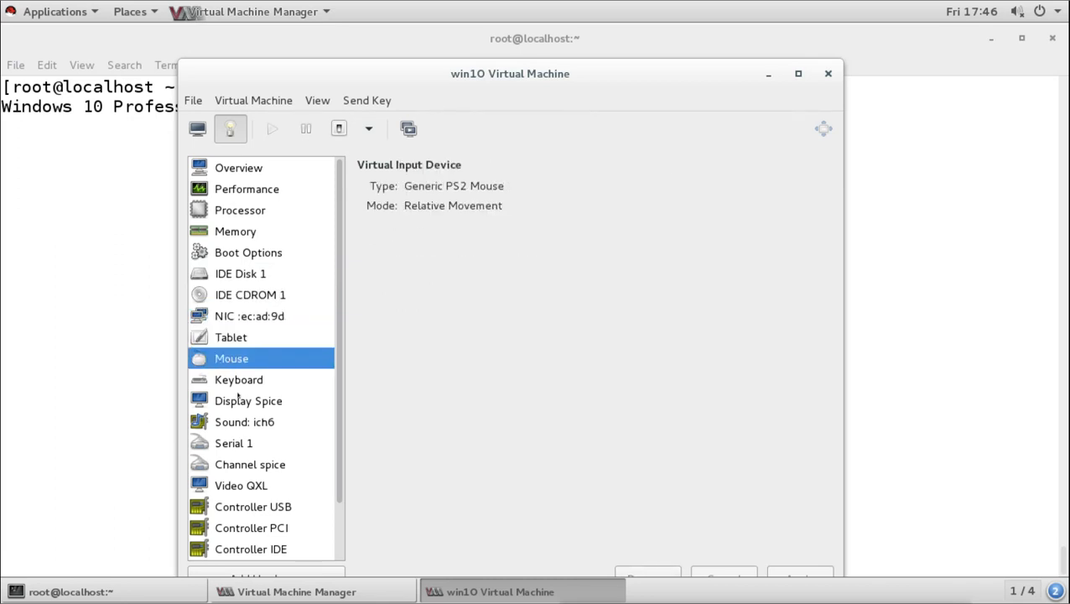
{"action": "scroll", "coordinate": [245, 450], "scroll_direction": "down", "scroll_amount": 3}
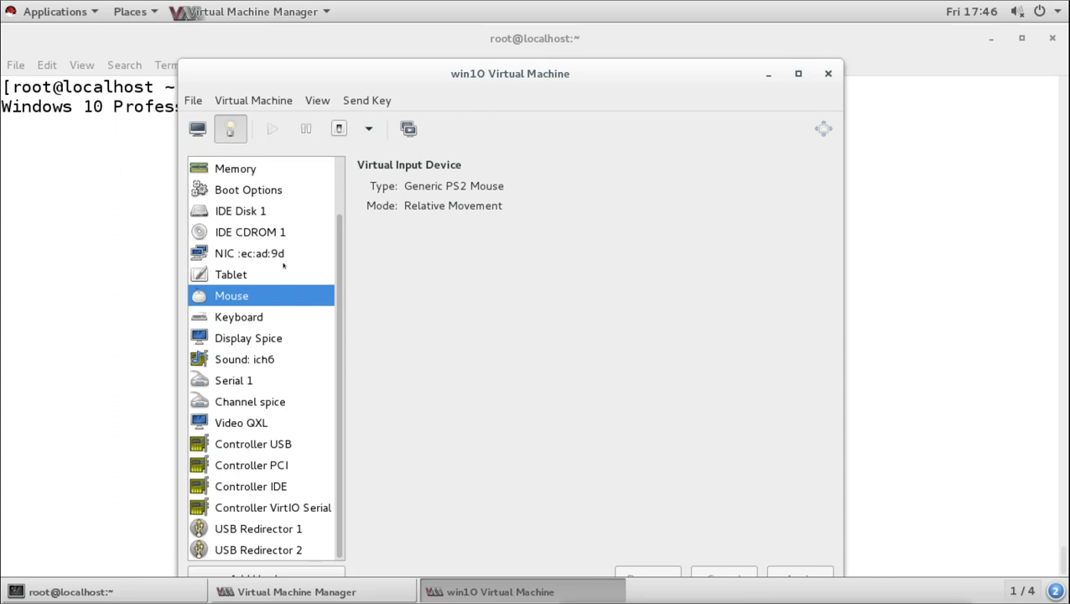
Return to win10's graphical console and look over the machine control, display scaling and key-sending commands.
{"action": "left_click", "coordinate": [198, 130]}
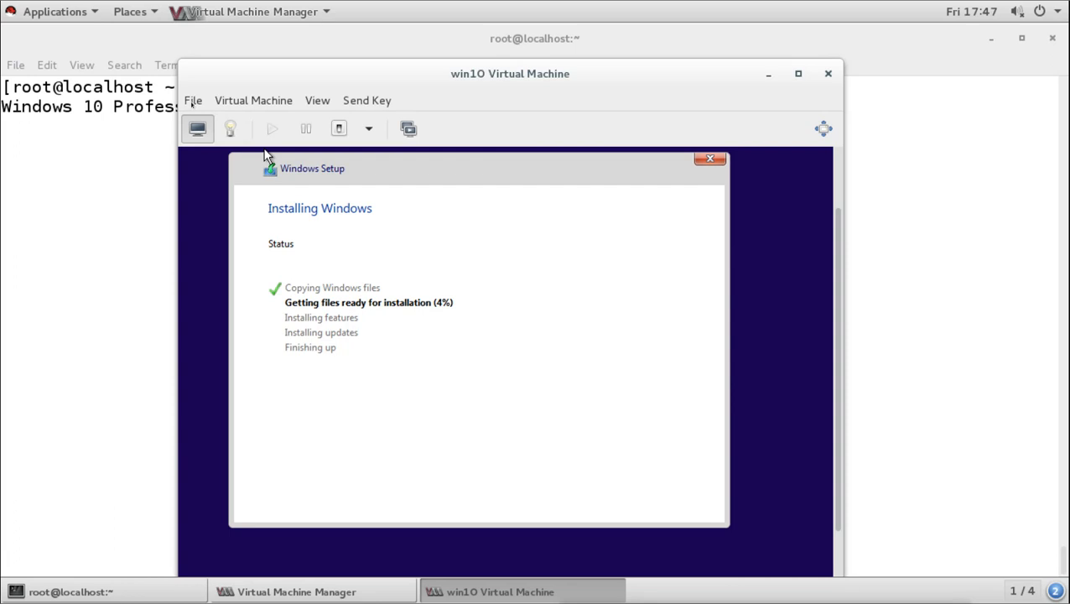
{"action": "left_click", "coordinate": [193, 101]}
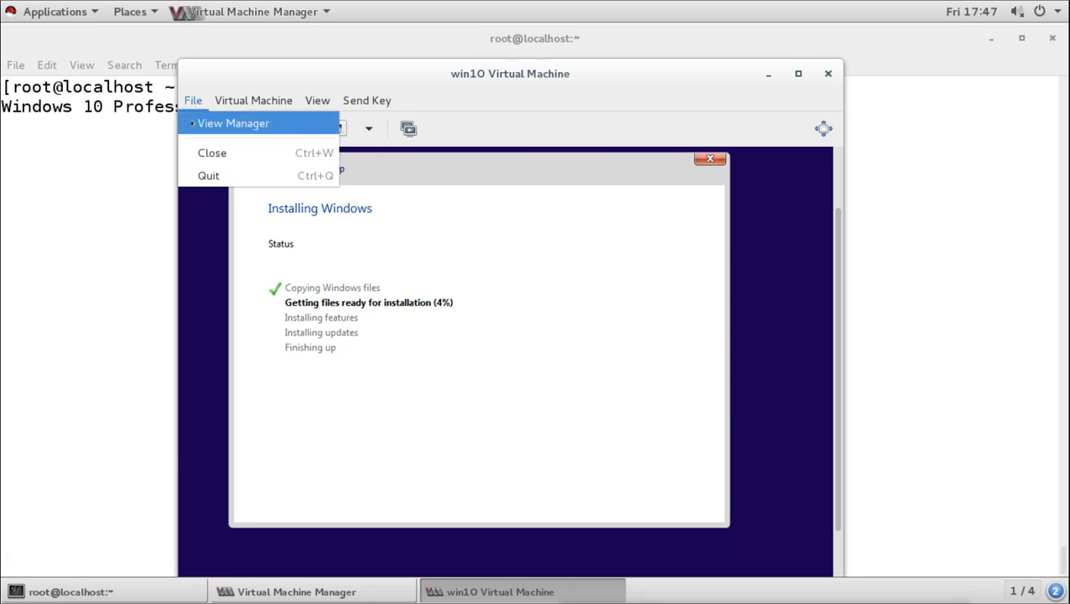
{"action": "mouse_move", "coordinate": [245, 102]}
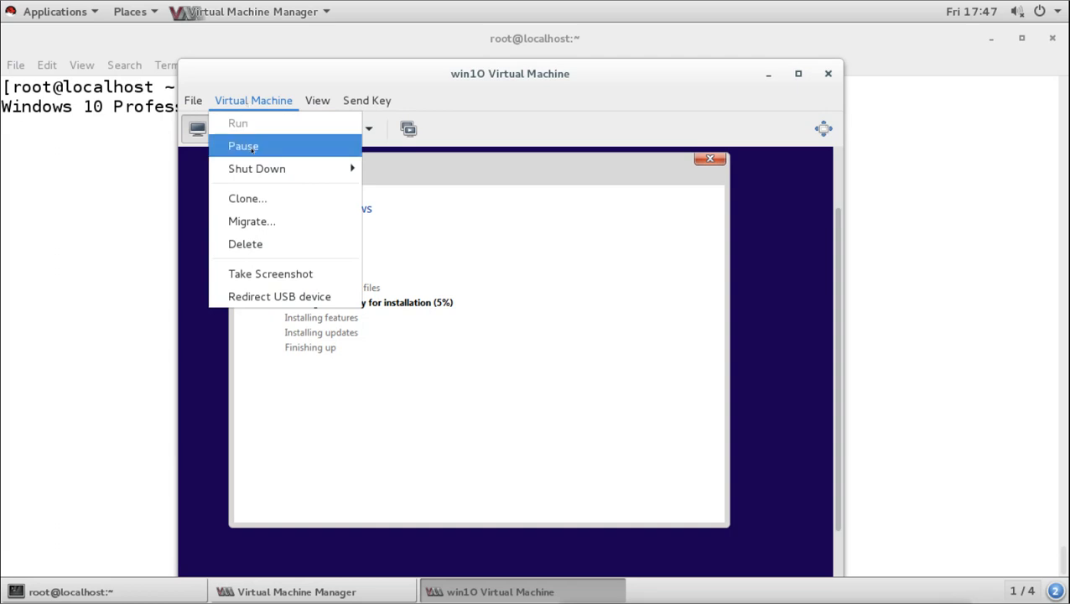
{"action": "mouse_move", "coordinate": [253, 169]}
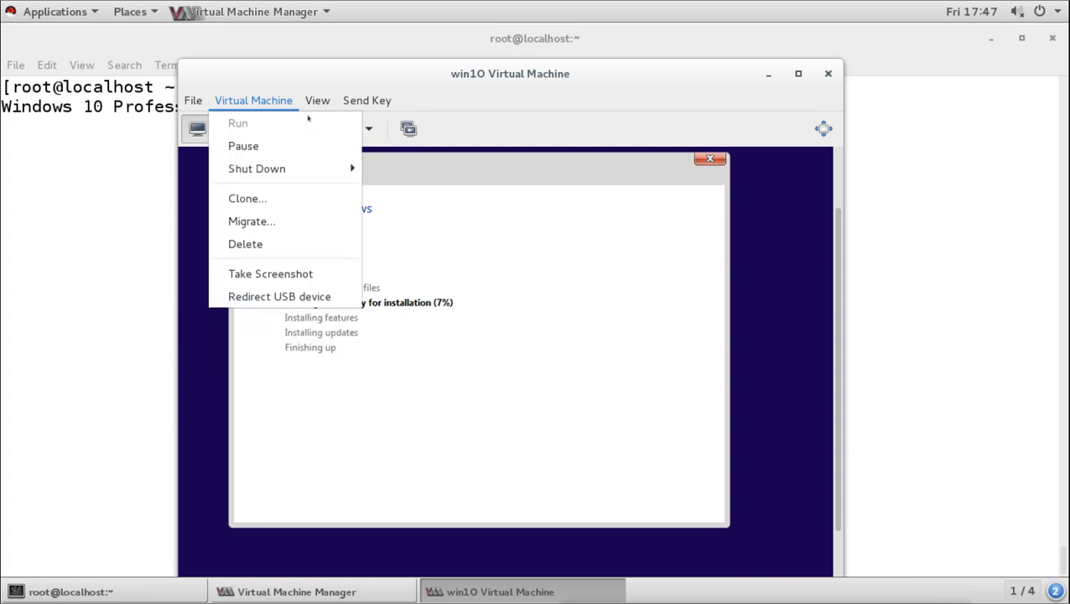
{"action": "mouse_move", "coordinate": [314, 99]}
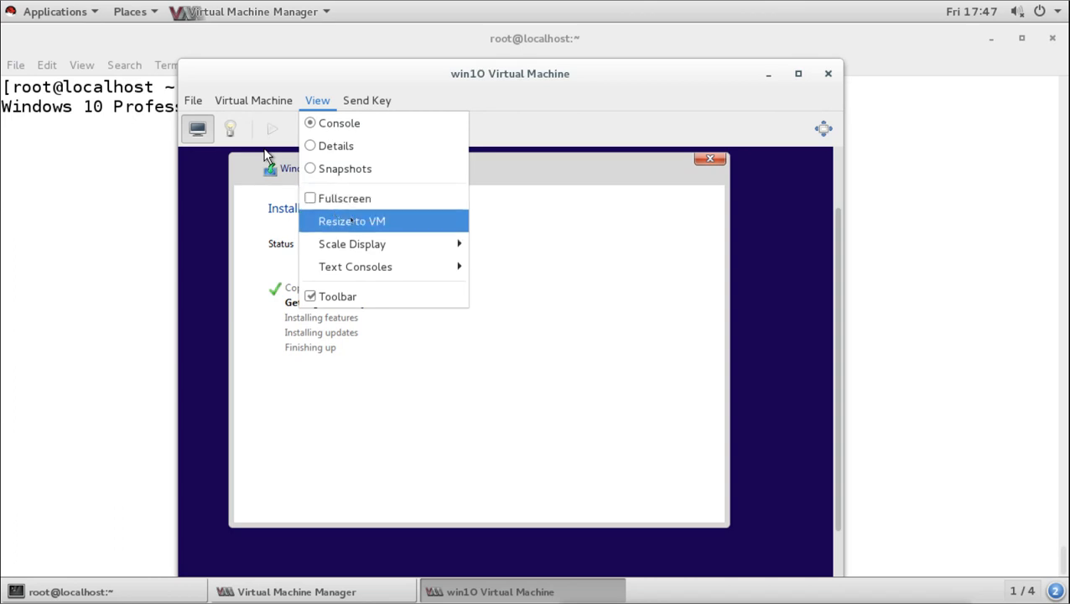
{"action": "mouse_move", "coordinate": [355, 243]}
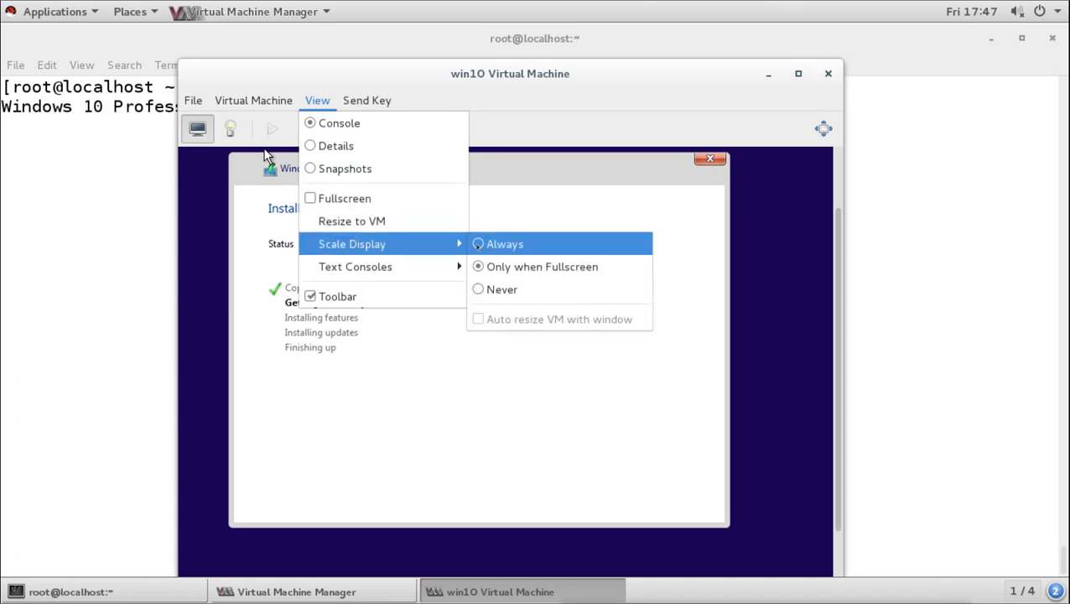
{"action": "mouse_move", "coordinate": [457, 266]}
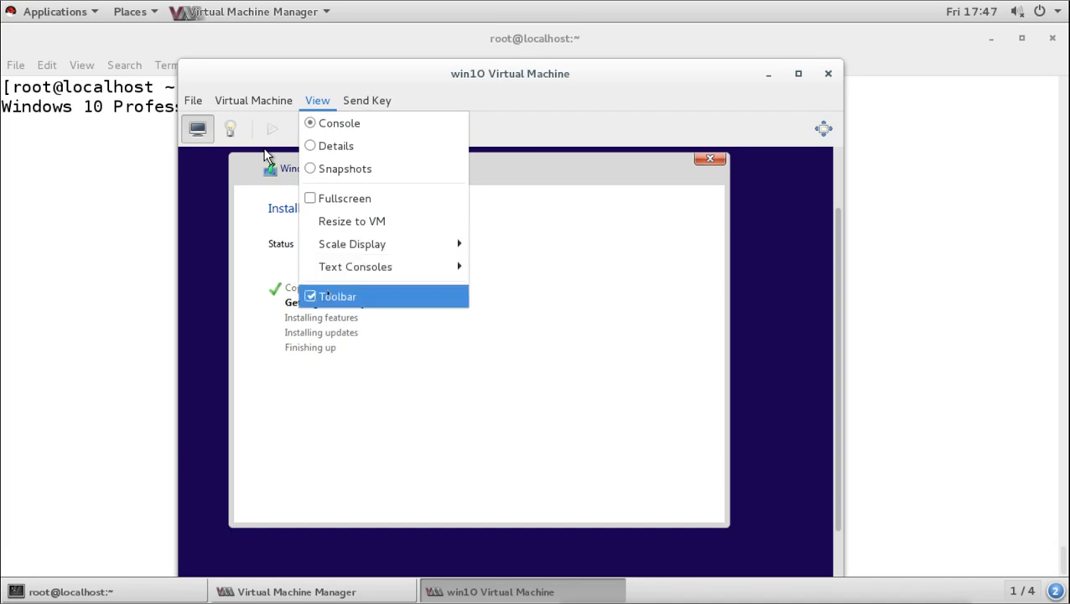
{"action": "mouse_move", "coordinate": [361, 94]}
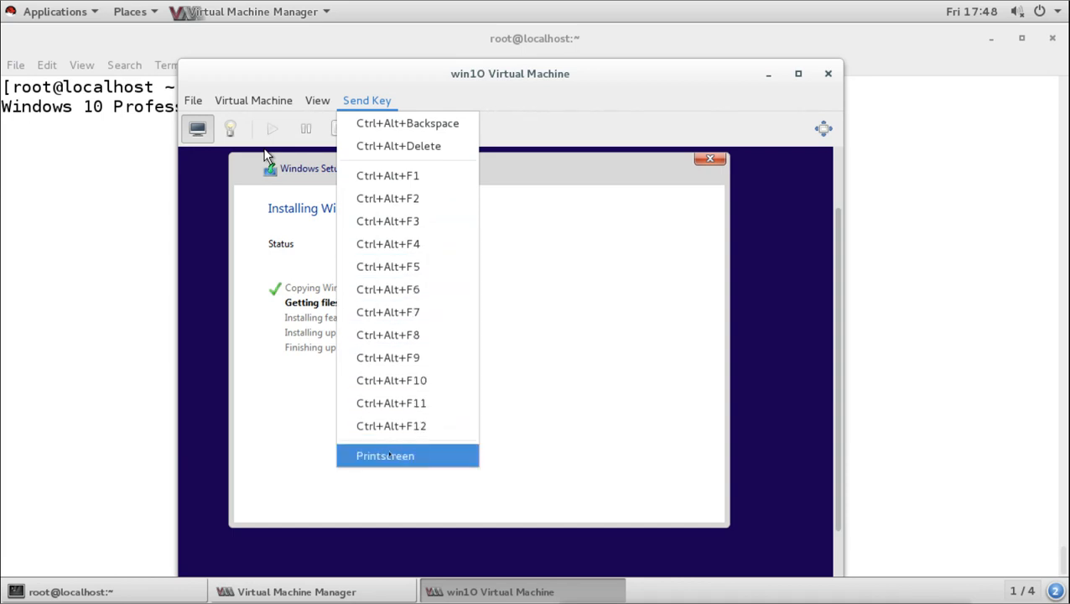
{"action": "left_click", "coordinate": [625, 71]}
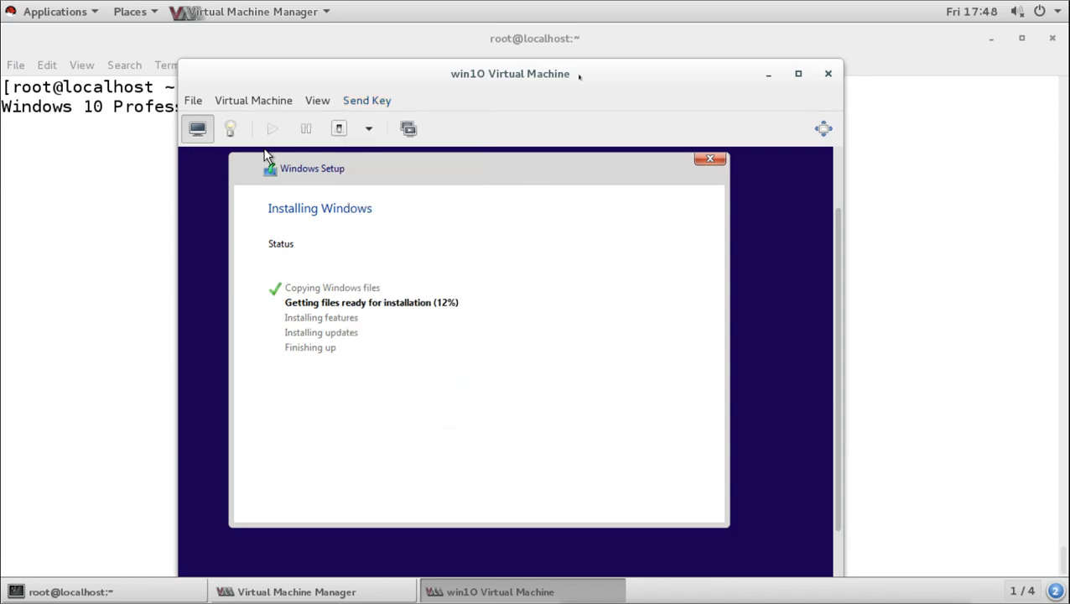
Maximize the win10 window and view the Windows installation in full screen, leaving full screen when done.
{"action": "left_click", "coordinate": [797, 74]}
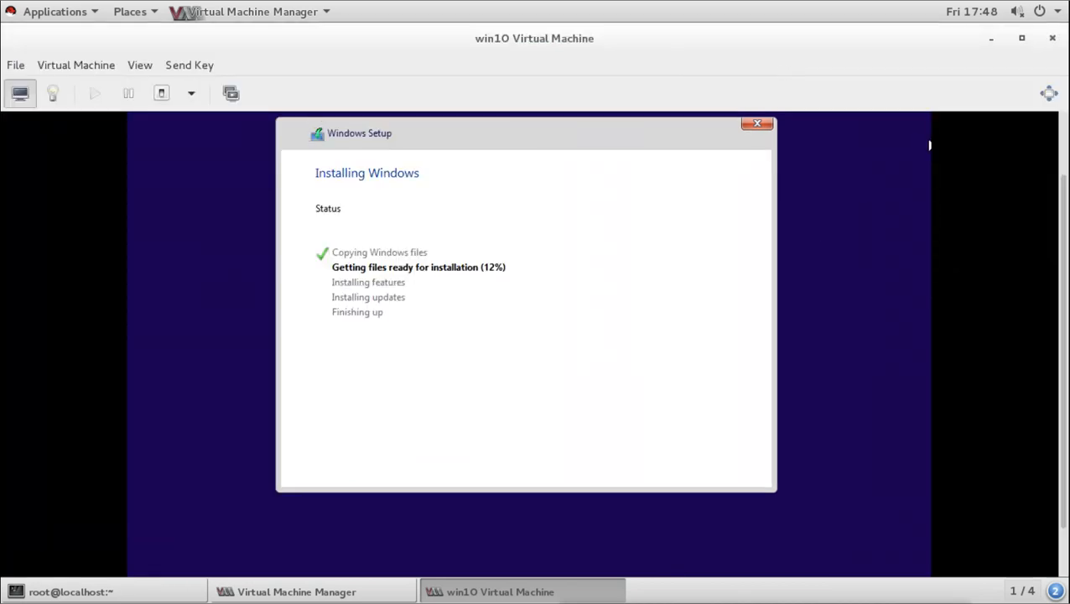
{"action": "left_click", "coordinate": [1043, 95]}
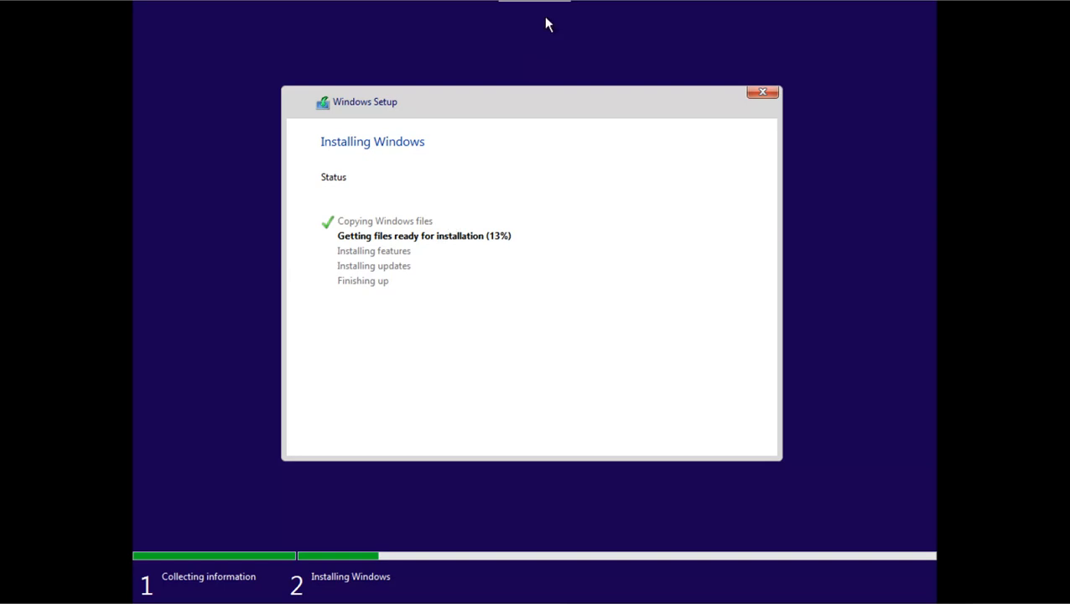
{"action": "mouse_move", "coordinate": [546, 7]}
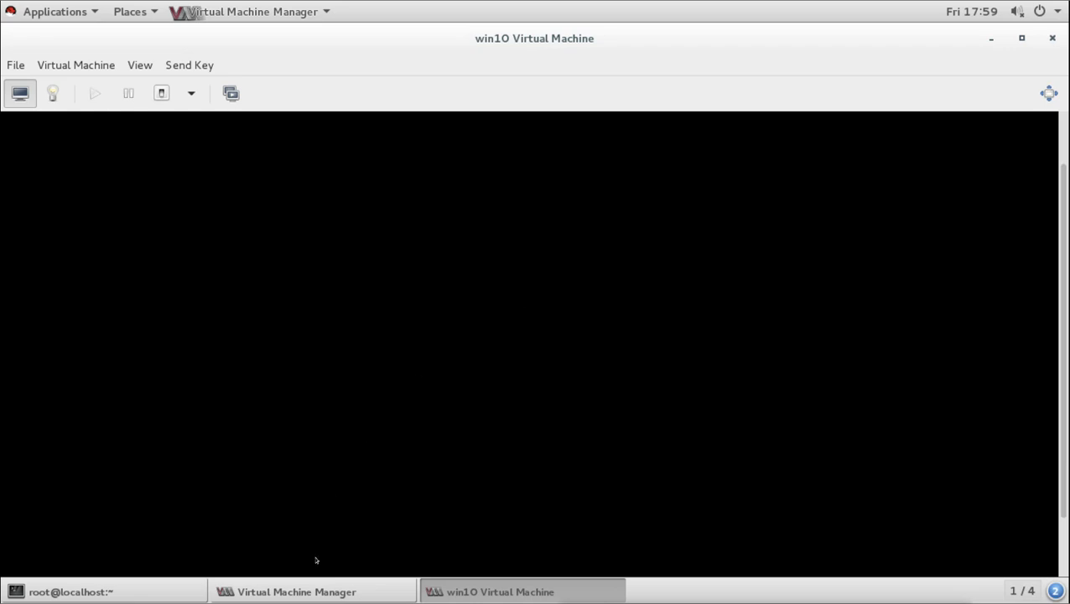
Switch to the main Virtual Machine Manager window, select the QEMU/KVM connection and look over the commands for adding connections and virtual machines.
{"action": "left_click", "coordinate": [315, 587]}
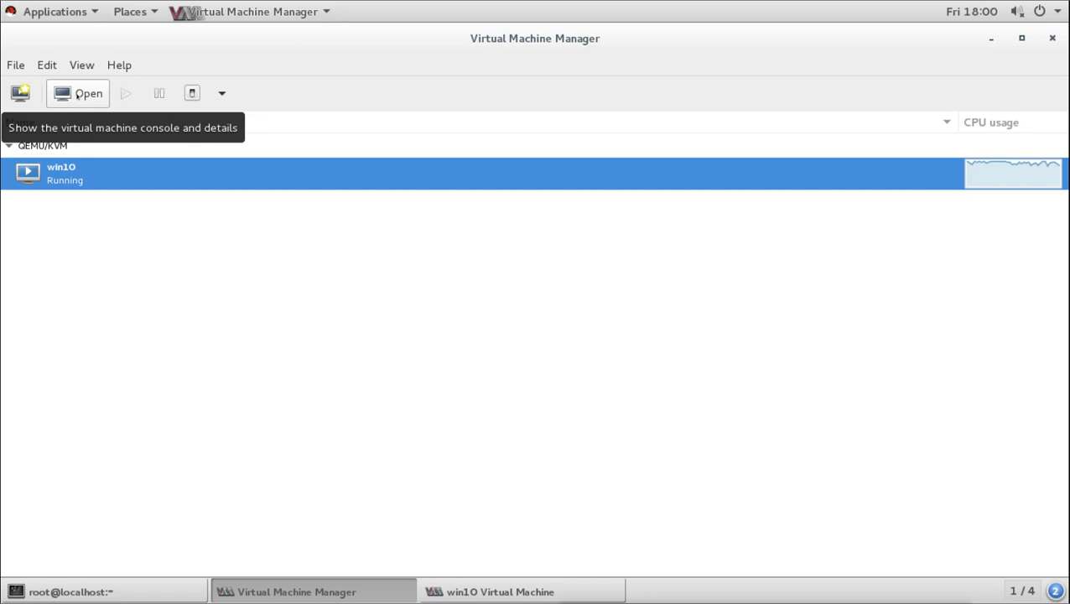
{"action": "left_click", "coordinate": [15, 66]}
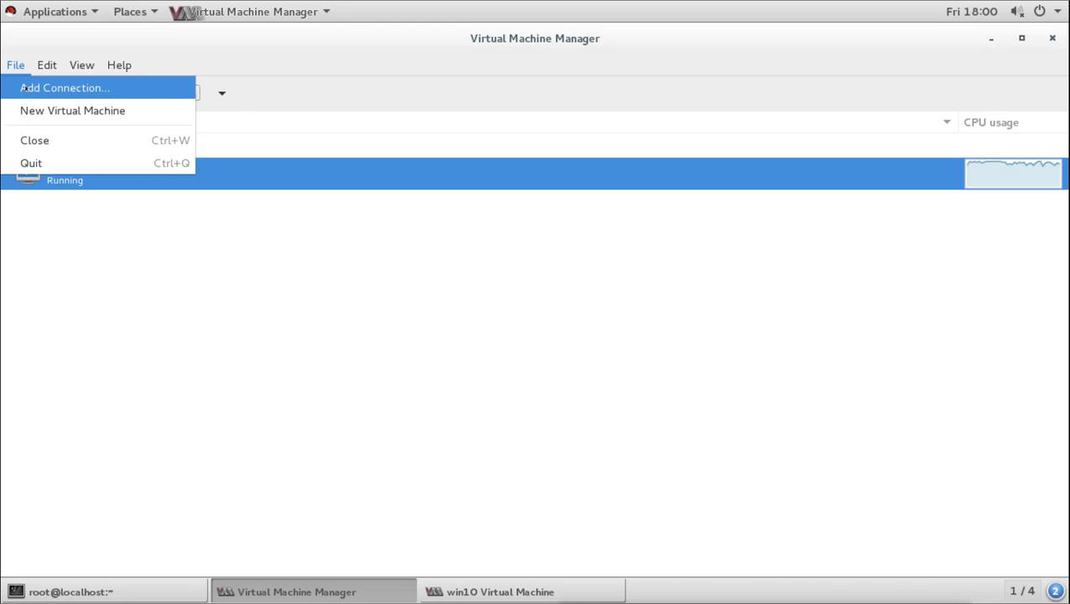
{"action": "left_click", "coordinate": [197, 256]}
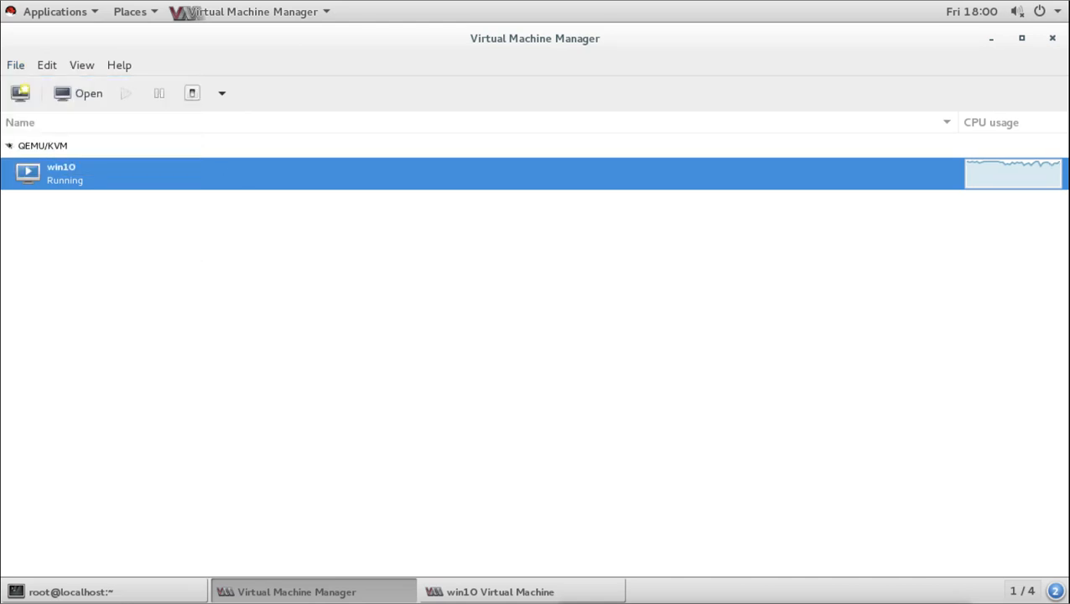
{"action": "left_click", "coordinate": [8, 145]}
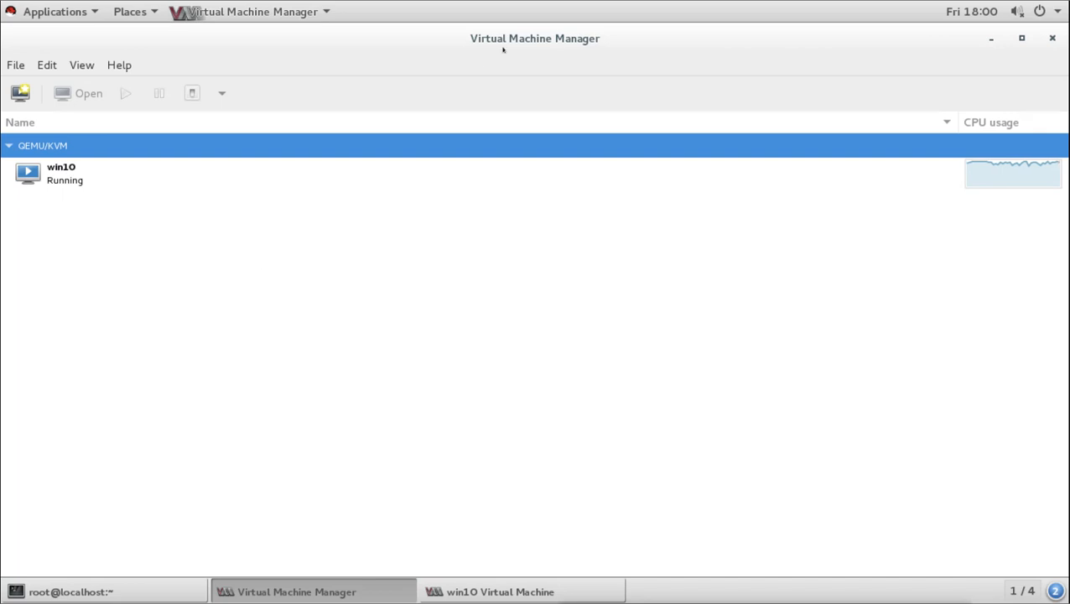
{"action": "left_click", "coordinate": [10, 66]}
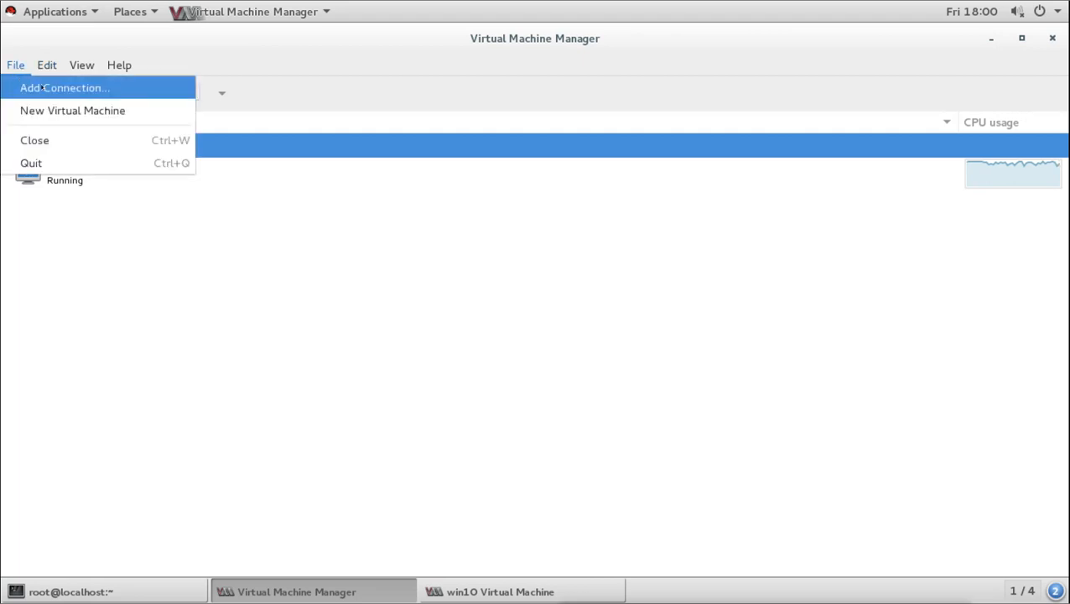
{"action": "left_click", "coordinate": [172, 322]}
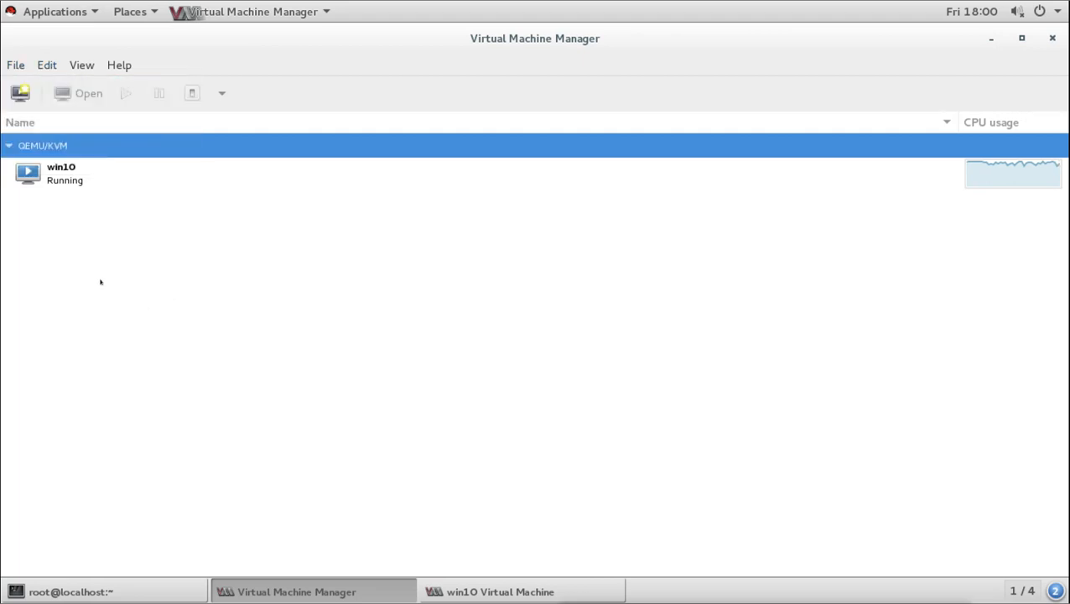
{"action": "left_click", "coordinate": [15, 64]}
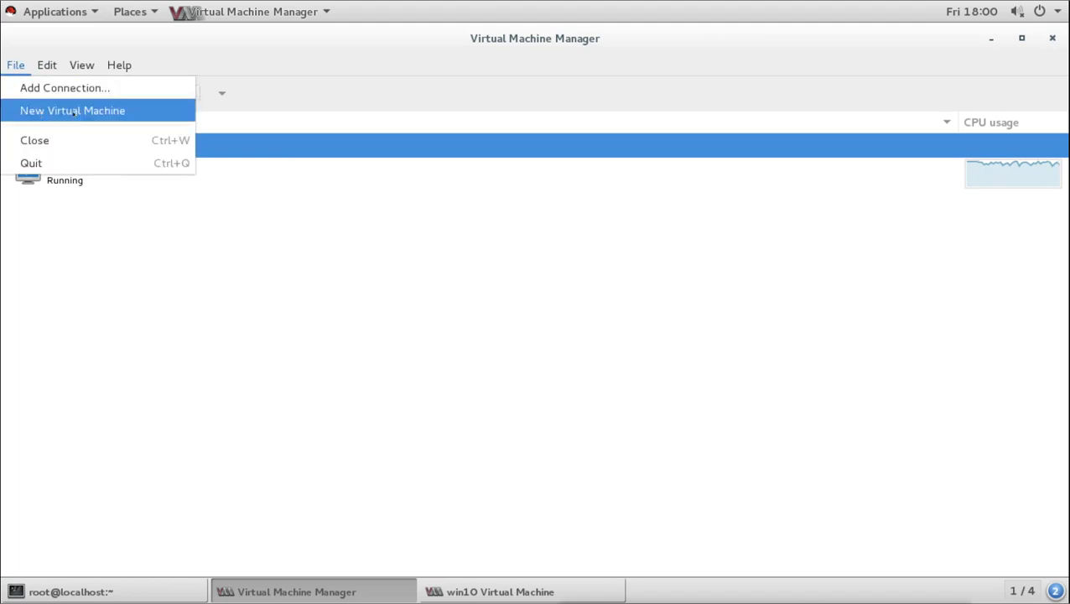
{"action": "left_click", "coordinate": [109, 287]}
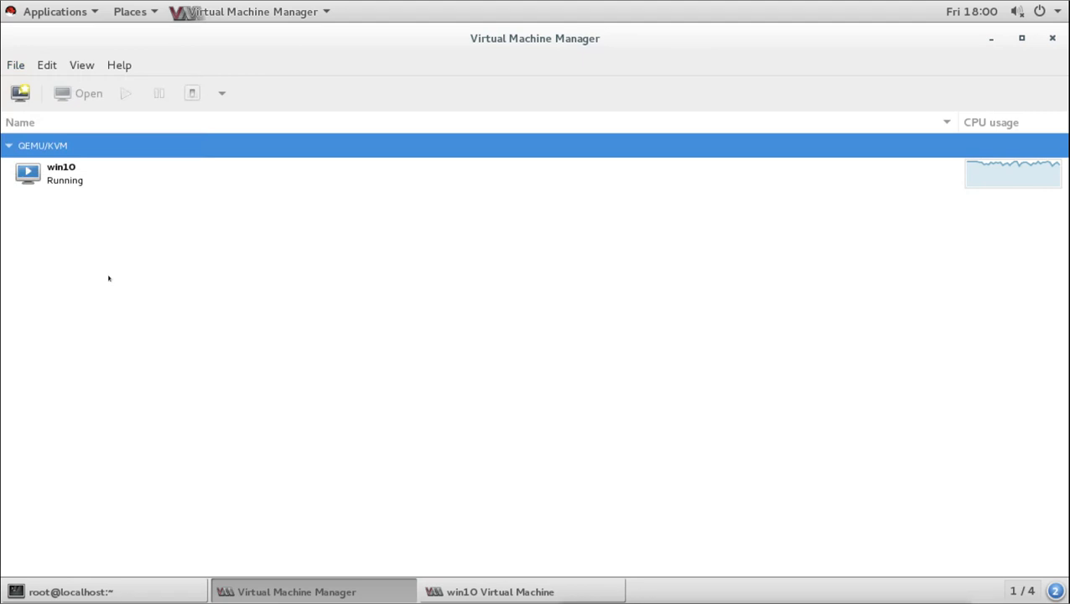
Look over the editing commands for the QEMU/KVM connection and select the win10 machine.
{"action": "left_click", "coordinate": [46, 65]}
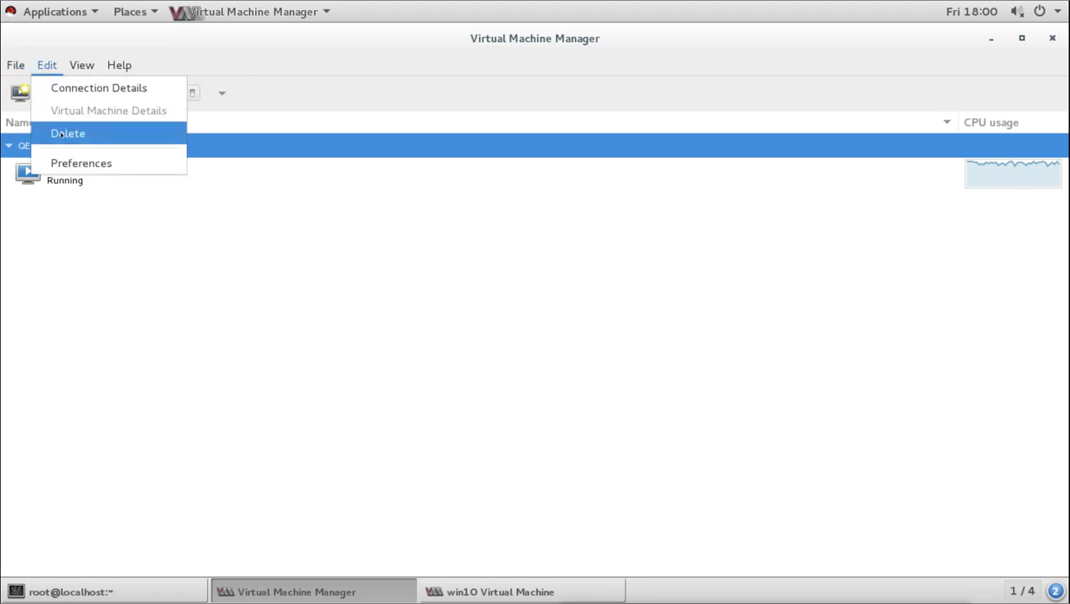
{"action": "left_click", "coordinate": [132, 263]}
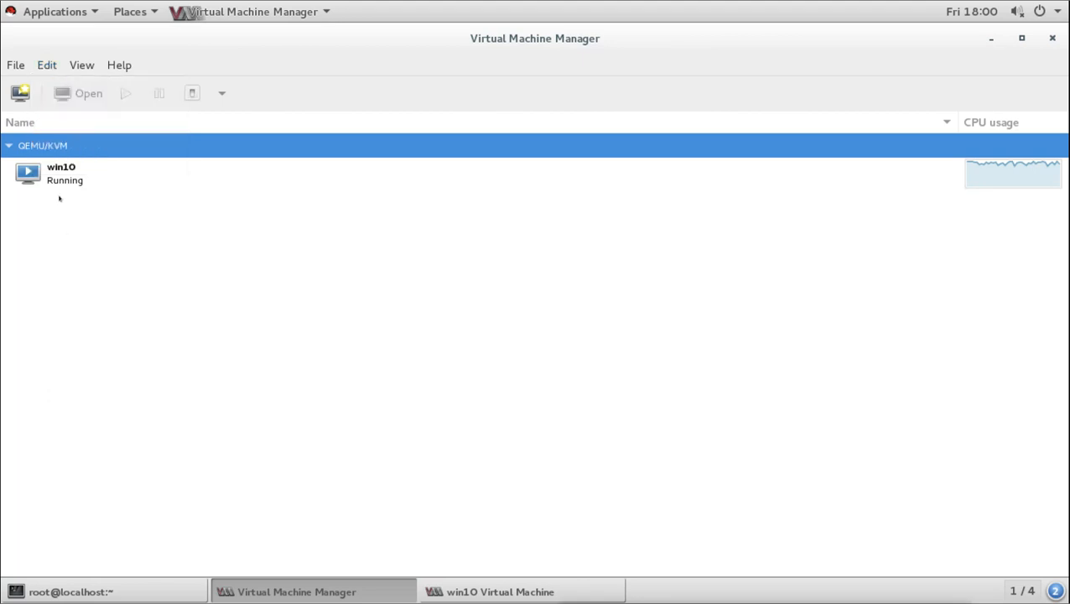
{"action": "left_click", "coordinate": [57, 174]}
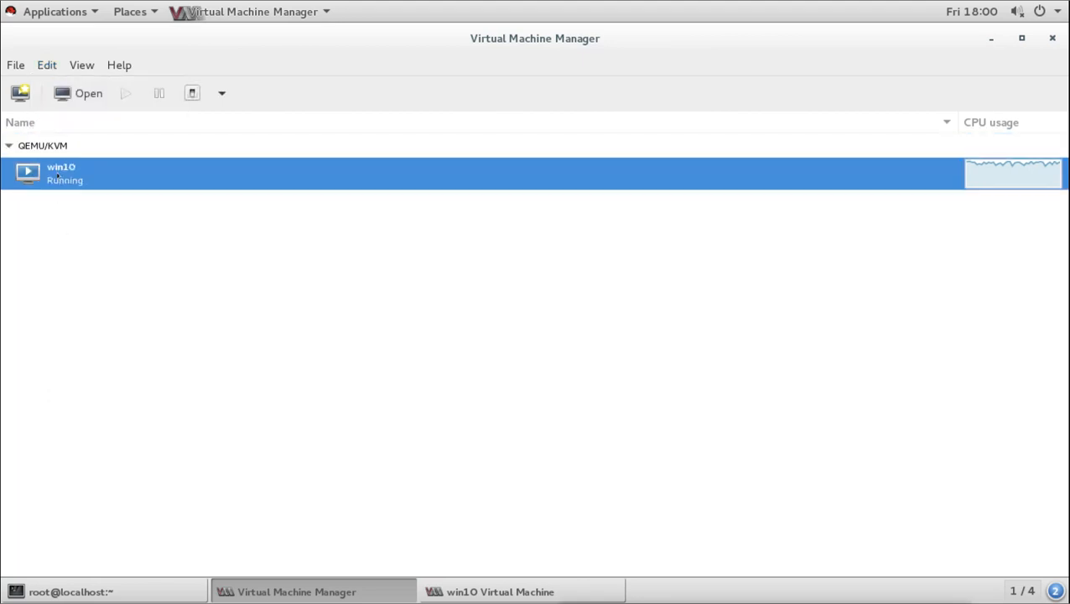
Open the Virtual Machine Manager preferences and look over the general and status polling options.
{"action": "left_click", "coordinate": [46, 64]}
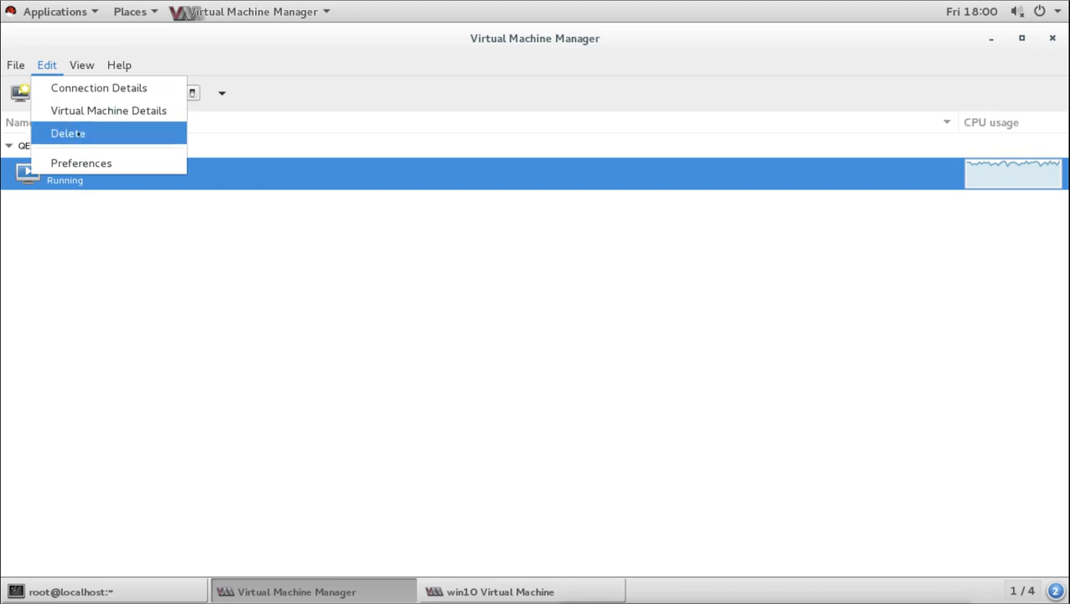
{"action": "left_click", "coordinate": [93, 166]}
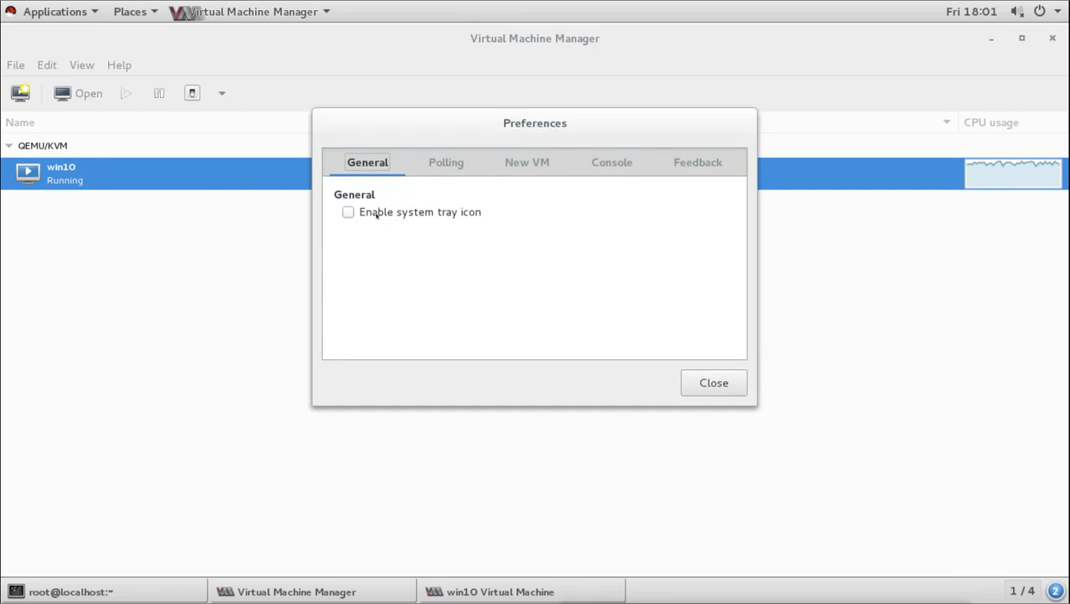
{"action": "left_click", "coordinate": [436, 166]}
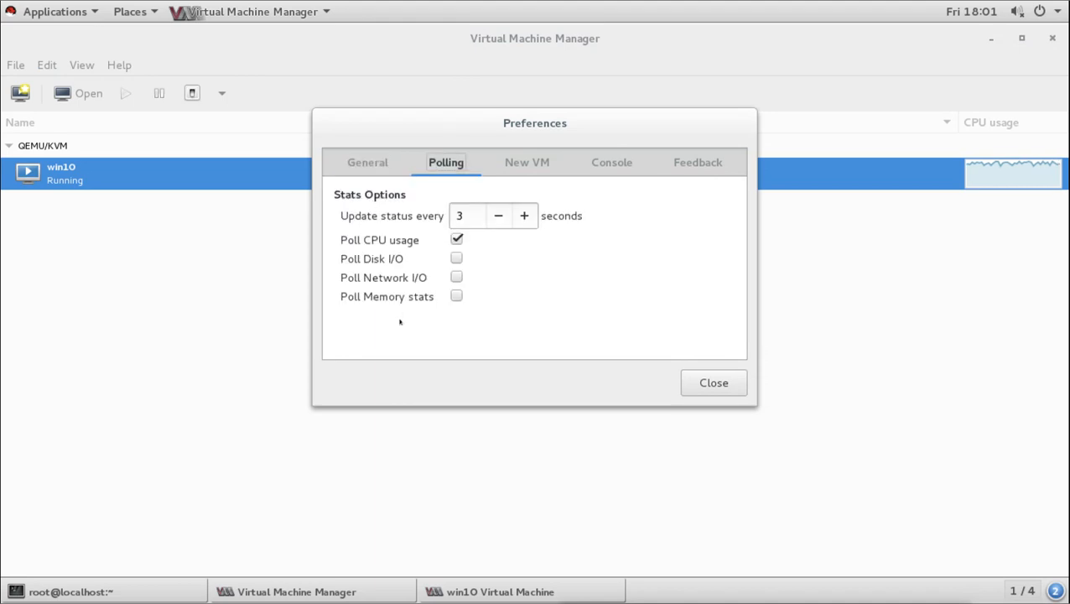
Review the defaults for new virtual machines, including the available storage formats and CPU default choices.
{"action": "left_click", "coordinate": [534, 167]}
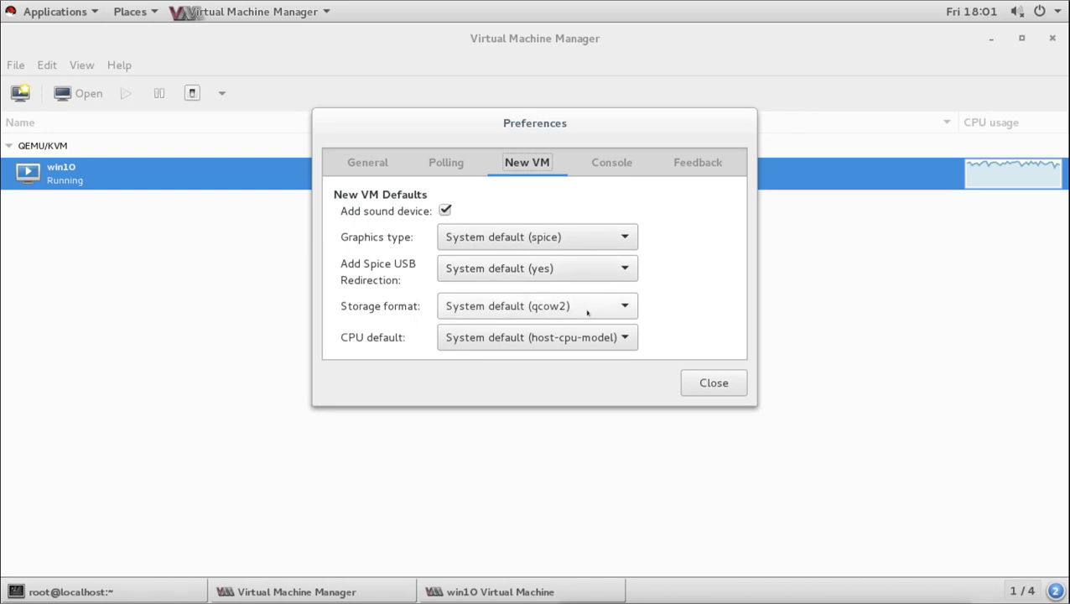
{"action": "left_click", "coordinate": [616, 306]}
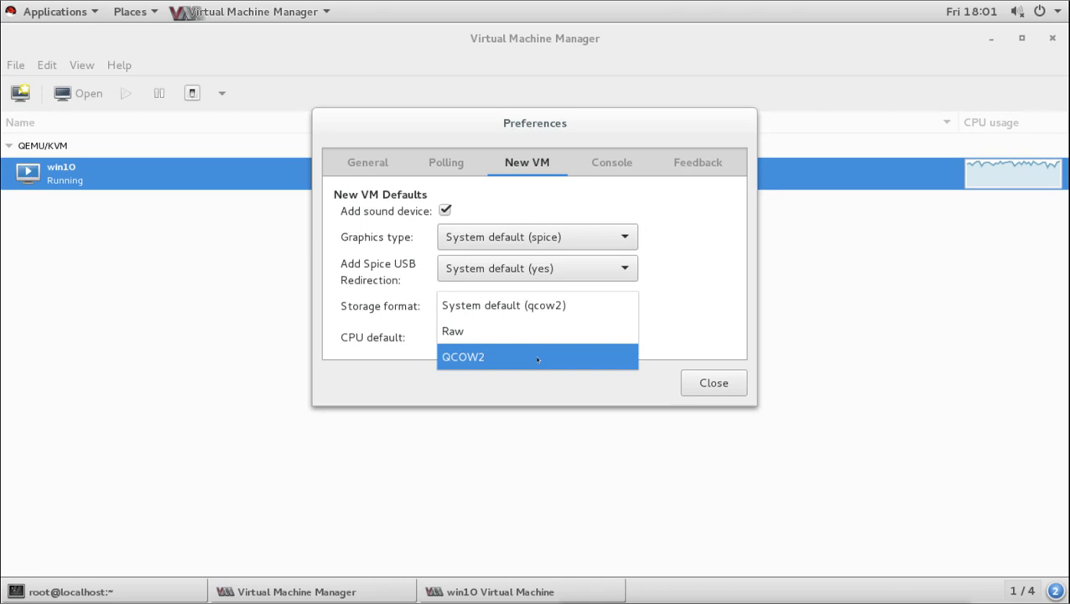
{"action": "left_click", "coordinate": [704, 309]}
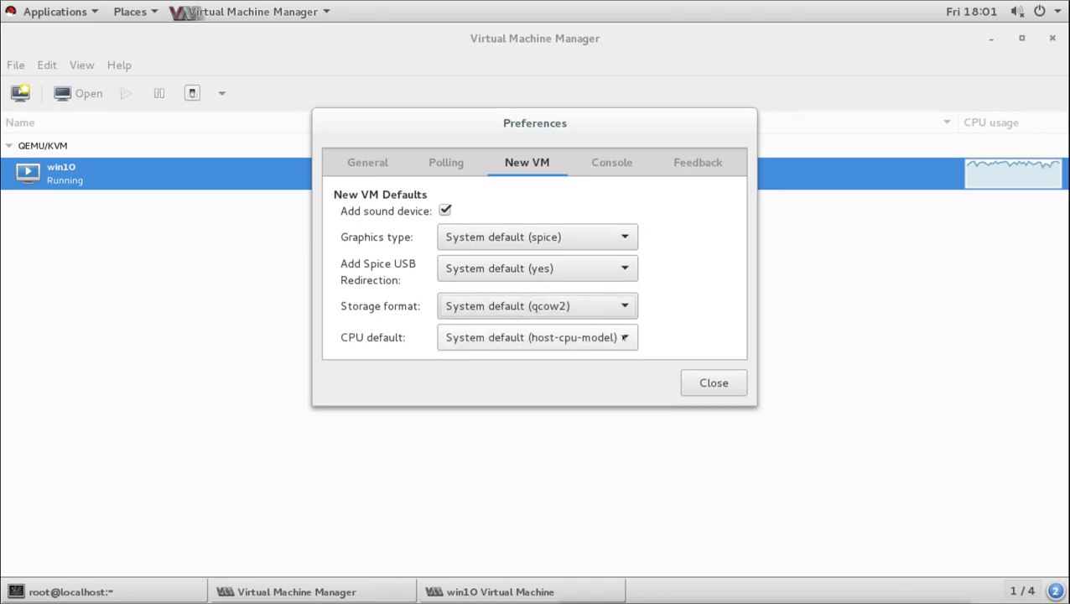
{"action": "left_click", "coordinate": [625, 337]}
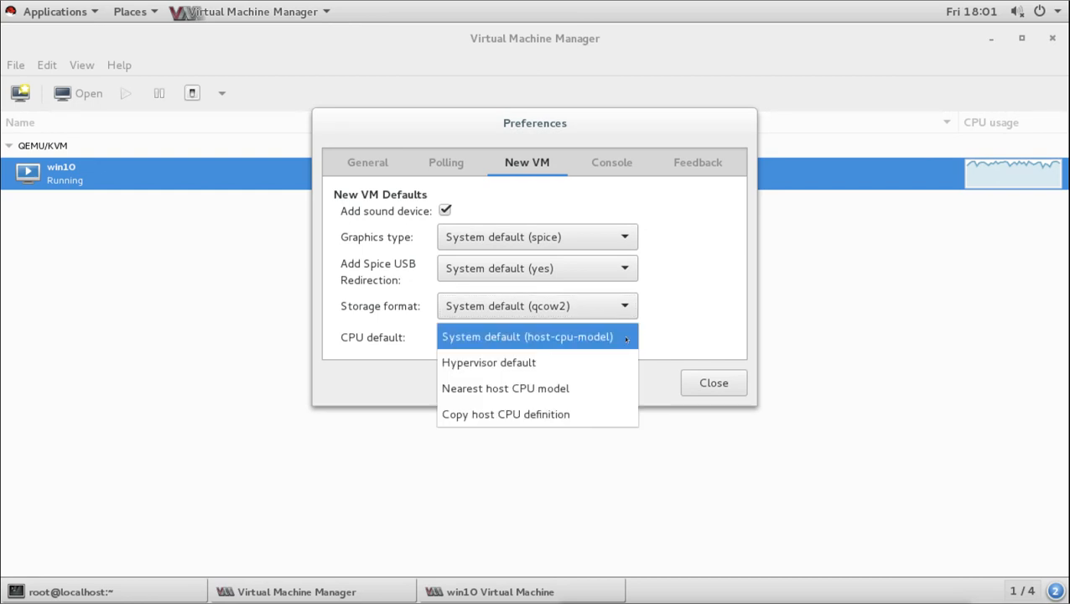
{"action": "left_click", "coordinate": [688, 317]}
Look over the graphical console and confirmation preferences, closing the preferences when done.
{"action": "left_click", "coordinate": [611, 174]}
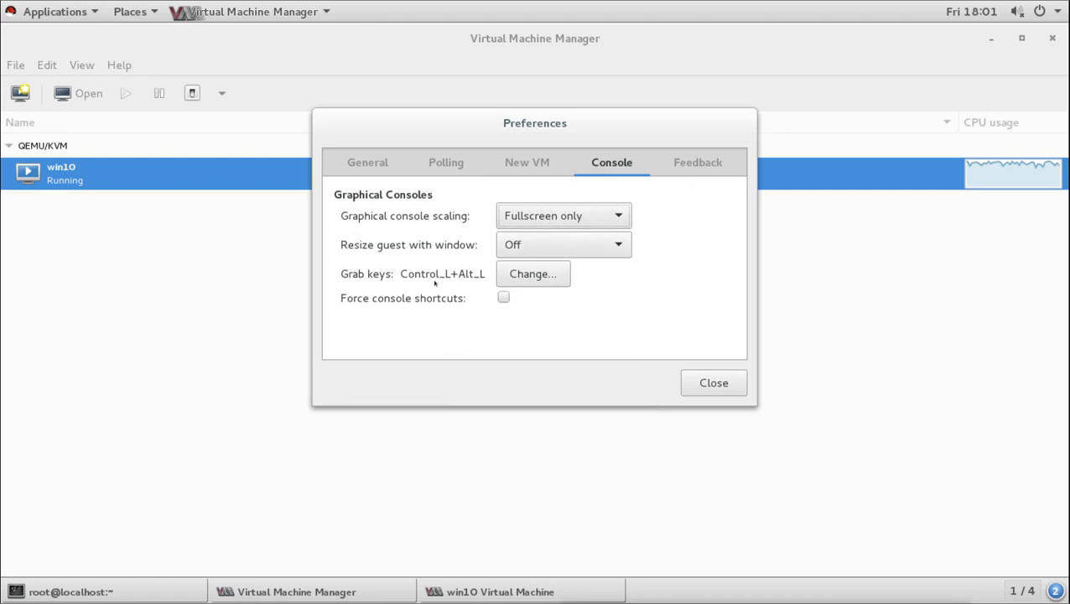
{"action": "left_click", "coordinate": [697, 163]}
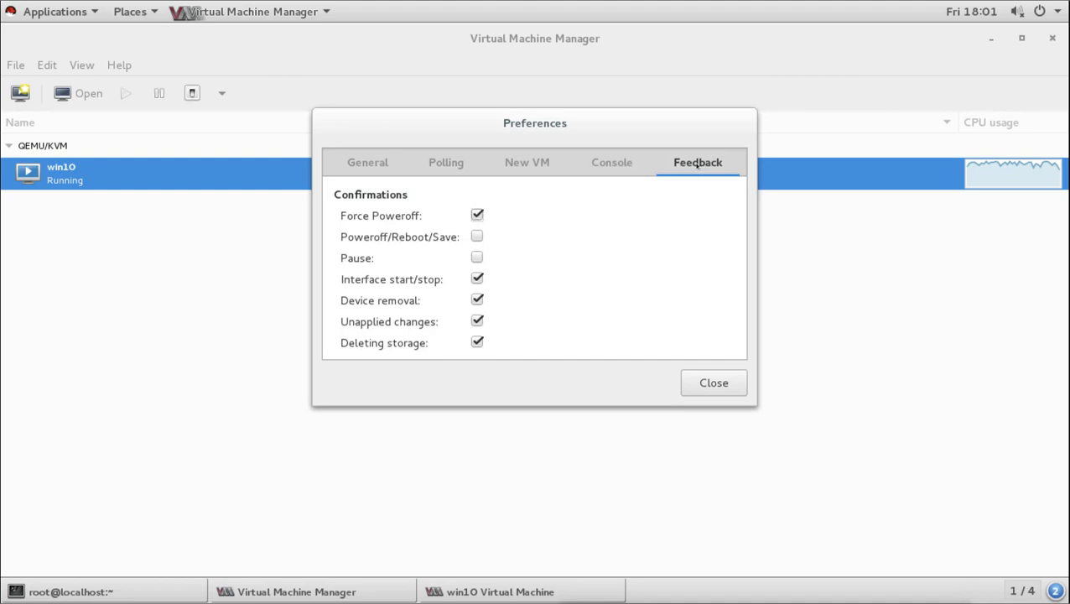
{"action": "left_click", "coordinate": [714, 383]}
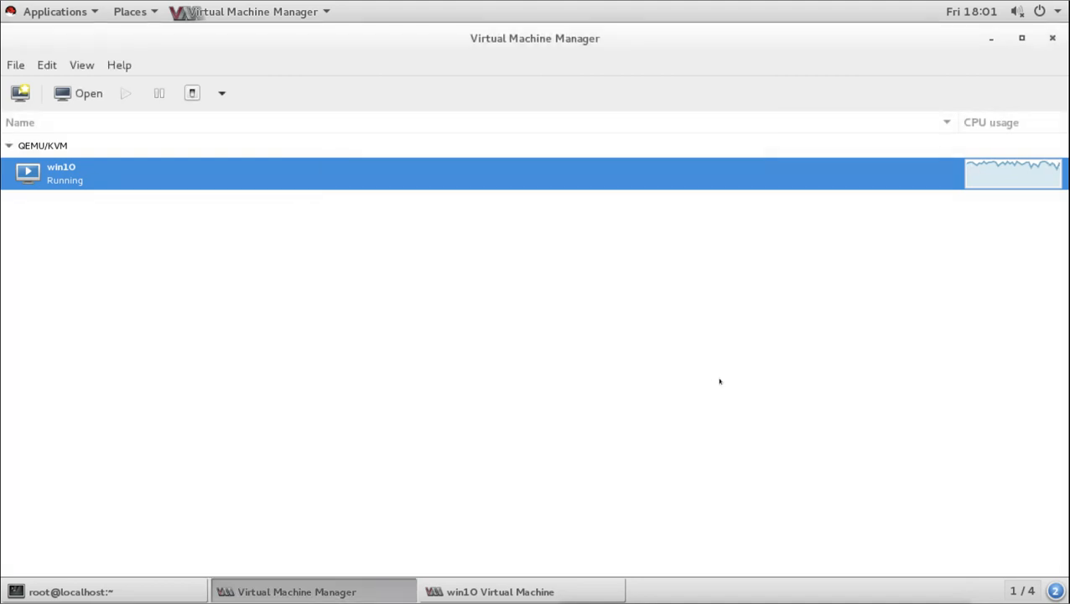
Switch to the terminal, clear its screen and list the running virtual machines with virsh list.
{"action": "left_click", "coordinate": [531, 585]}
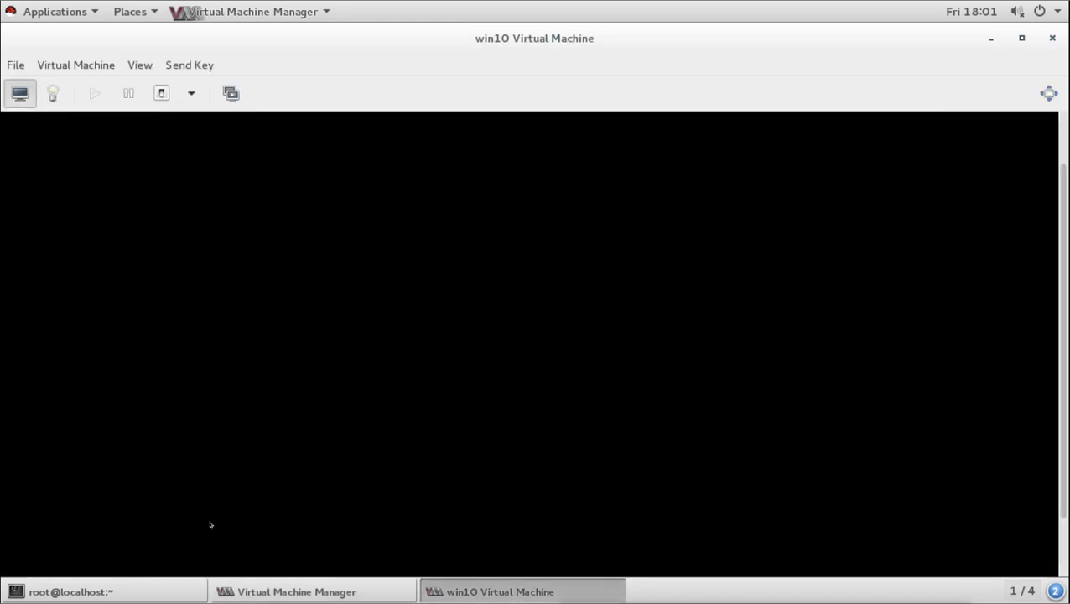
{"action": "left_click", "coordinate": [67, 591]}
{"action": "left_click", "coordinate": [356, 293]}
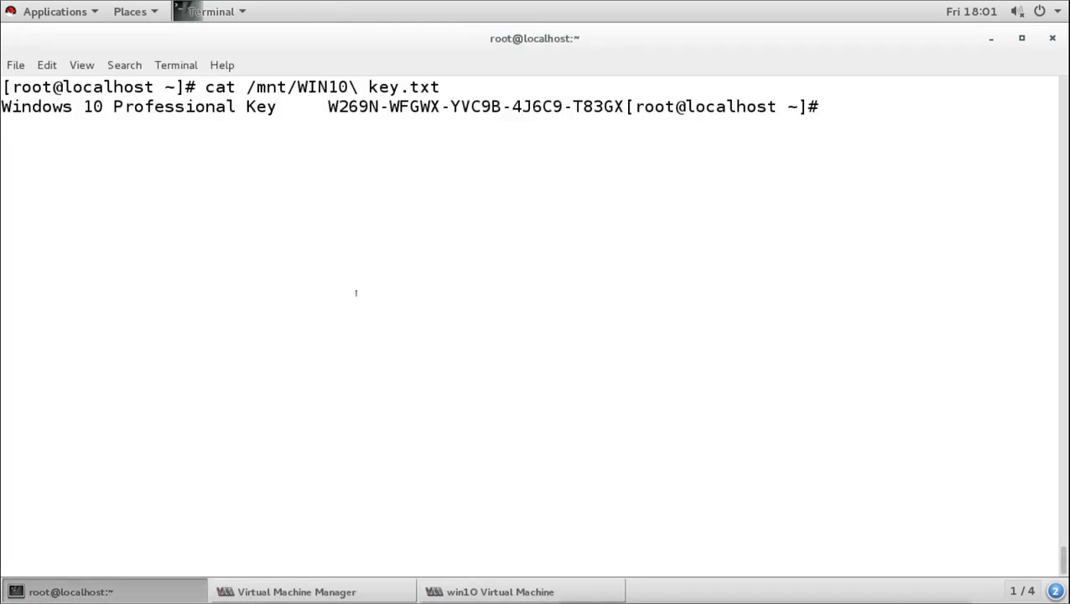
{"action": "key", "text": "ctrl+l"}
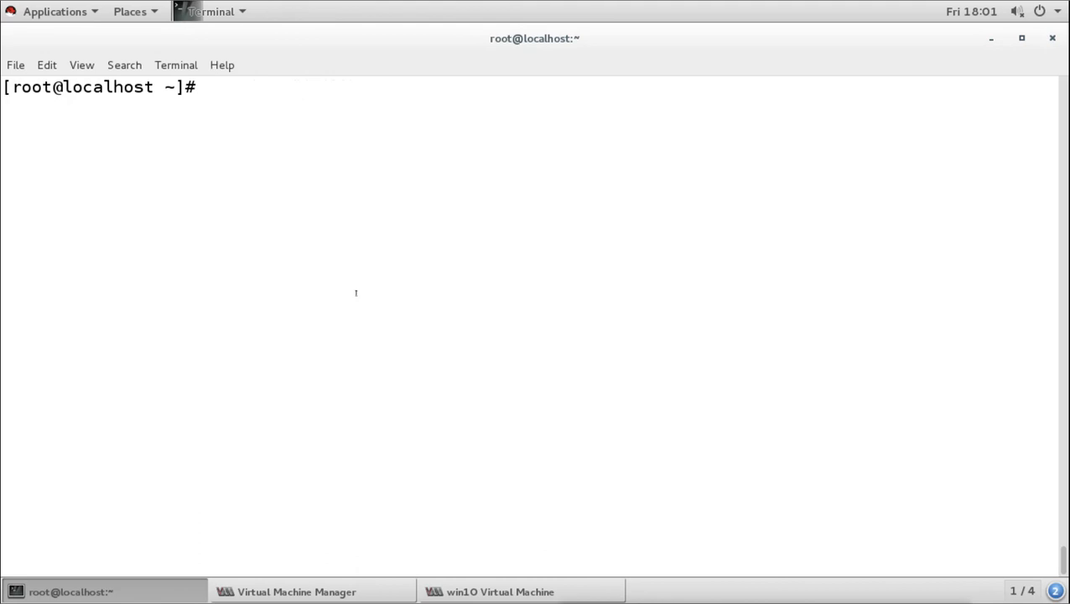
{"action": "type", "text": "virsh li"}
{"action": "type", "text": "st"}
{"action": "key", "text": "Return"}
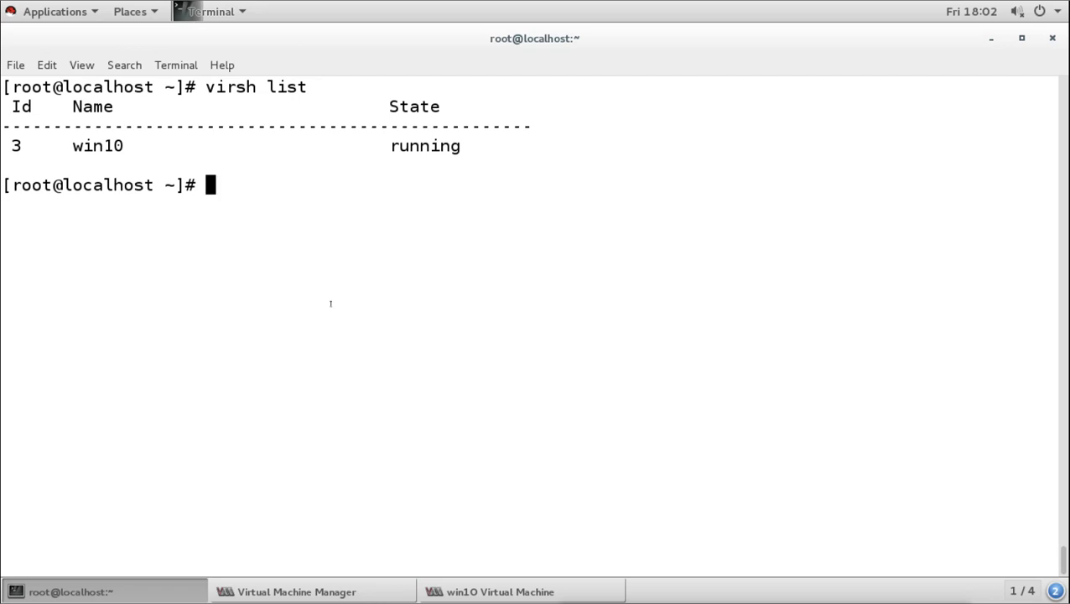
Force off the win10 machine from the terminal with virsh destroy win10.
{"action": "key", "text": "Up"}
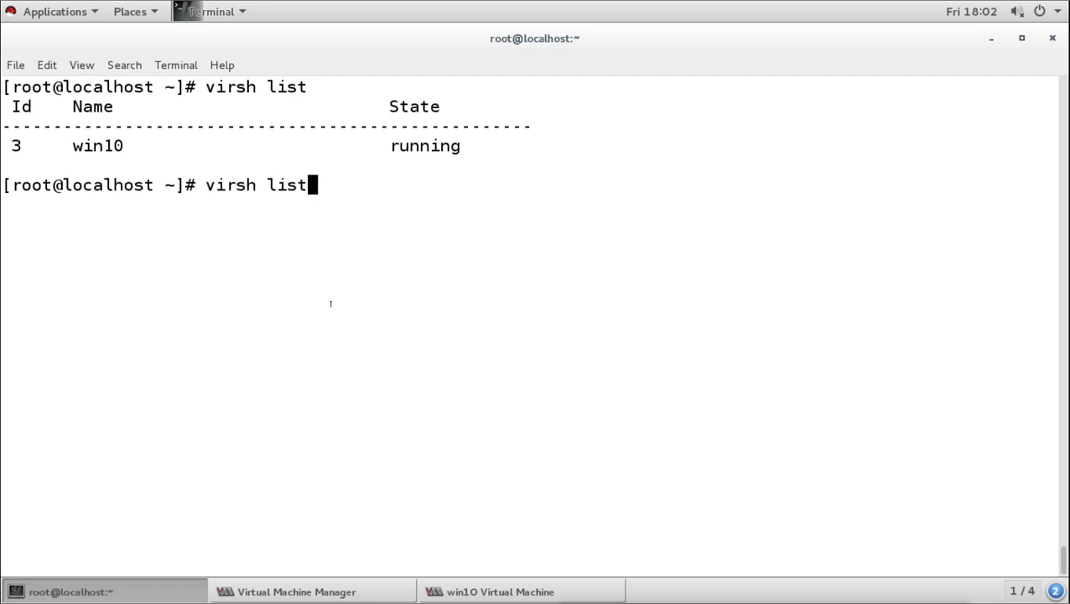
{"action": "key", "text": "BackSpace"}
{"action": "key", "text": "BackSpace"}
{"action": "key", "text": "BackSpace"}
{"action": "key", "text": "BackSpace"}
{"action": "type", "text": "desroty"}
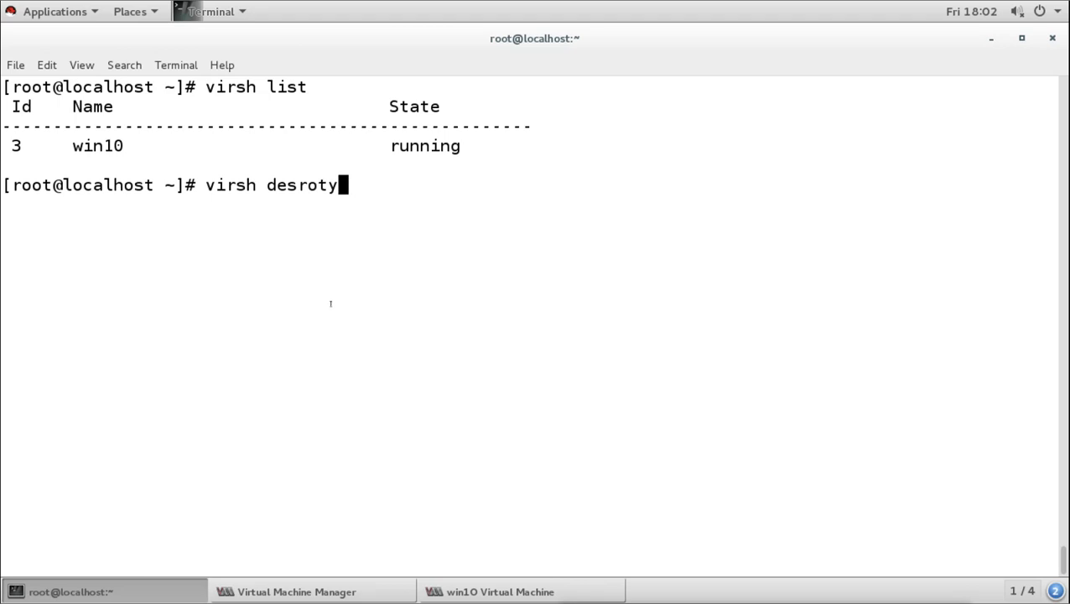
{"action": "key", "text": "BackSpace"}
{"action": "key", "text": "BackSpace"}
{"action": "key", "text": "BackSpace"}
{"action": "key", "text": "BackSpace"}
{"action": "key", "text": "BackSpace"}
{"action": "type", "text": "troy win"}
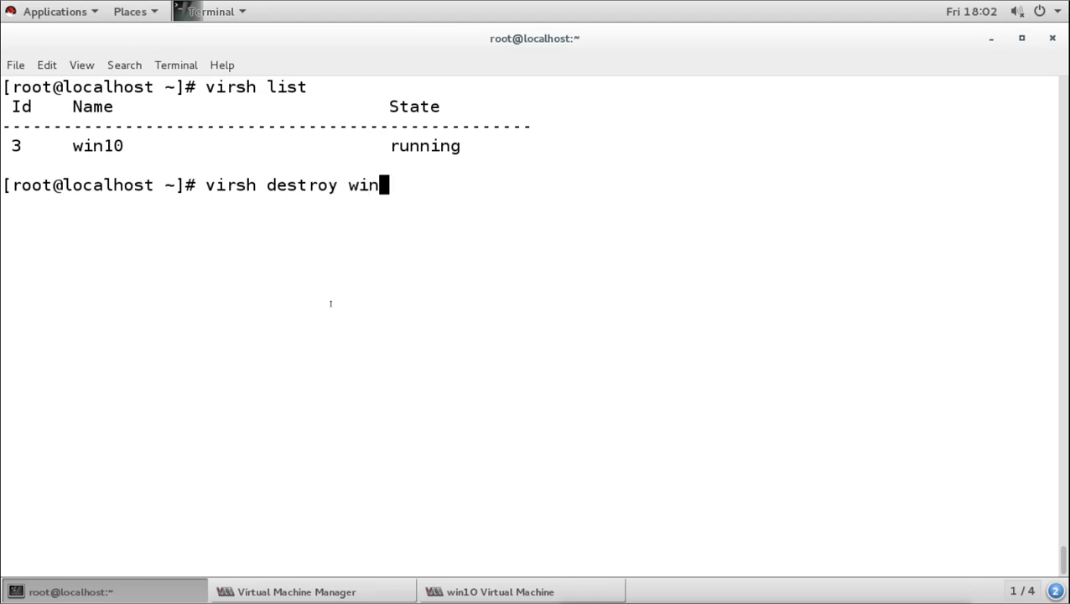
{"action": "type", "text": "10"}
{"action": "key", "text": "Return"}
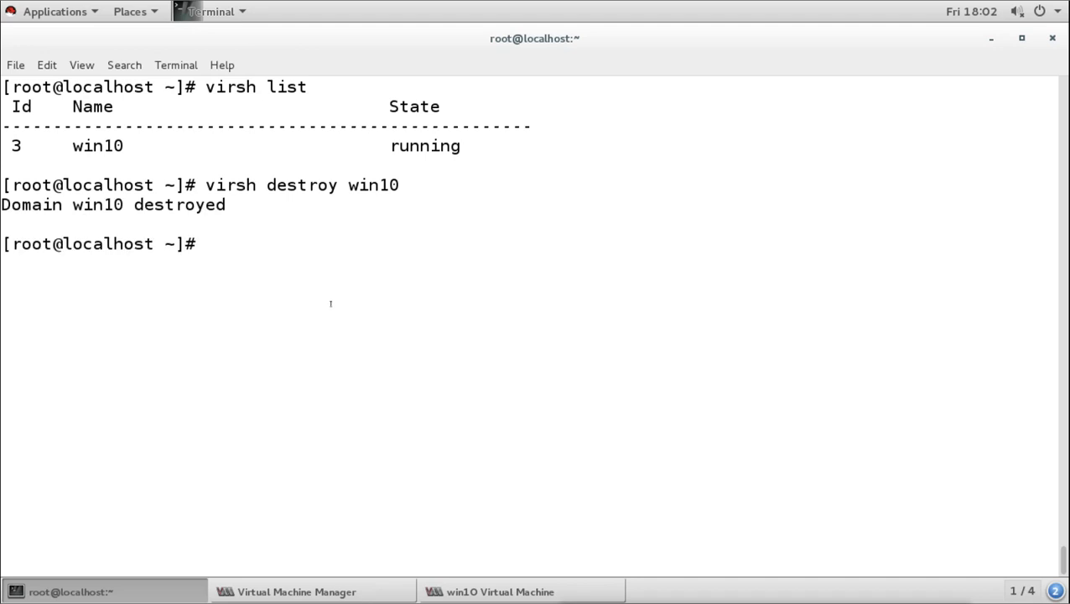
Check win10's state in its graphical console and in the main Virtual Machine Manager window.
{"action": "key", "text": "Up"}
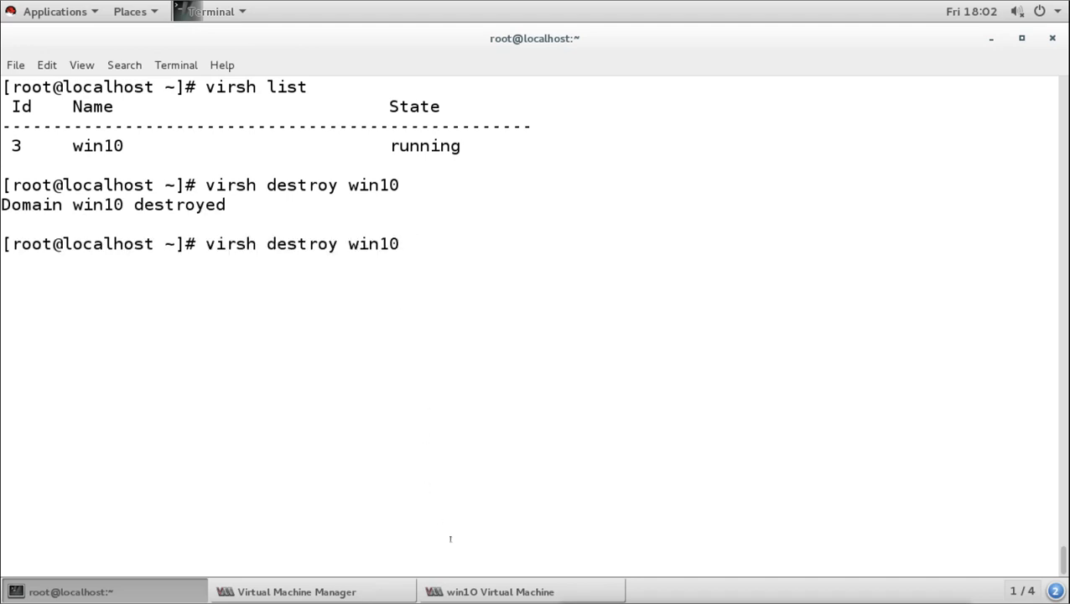
{"action": "left_click", "coordinate": [470, 591]}
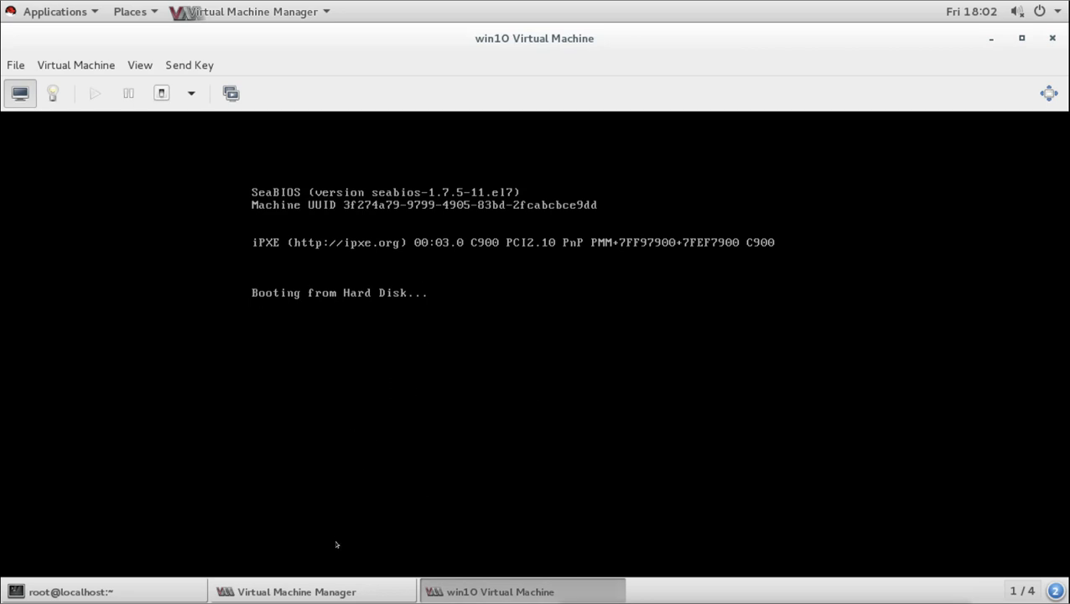
{"action": "left_click", "coordinate": [289, 592]}
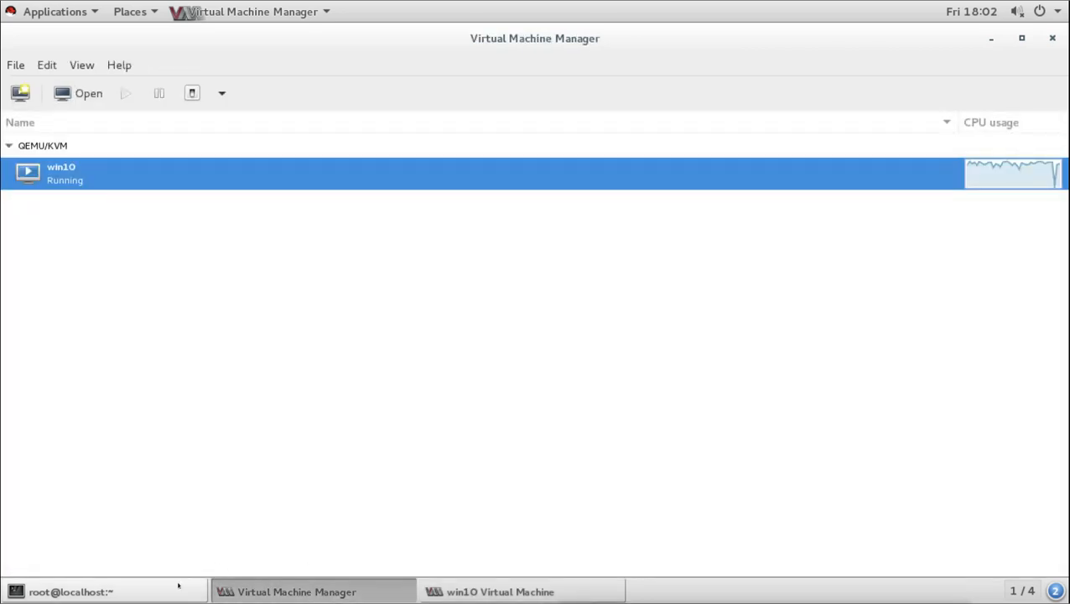
Return to the terminal and try to stop the machine with virsh stop win10.
{"action": "left_click", "coordinate": [178, 585]}
{"action": "key", "text": "BackSpace"}
{"action": "key", "text": "BackSpace"}
{"action": "key", "text": "BackSpace"}
{"action": "key", "text": "BackSpace"}
{"action": "key", "text": "BackSpace"}
{"action": "key", "text": "BackSpace"}
{"action": "key", "text": "BackSpace"}
{"action": "key", "text": "BackSpace"}
{"action": "key", "text": "BackSpace"}
{"action": "key", "text": "BackSpace"}
{"action": "key", "text": "BackSpace"}
{"action": "key", "text": "BackSpace"}
{"action": "key", "text": "BackSpace"}
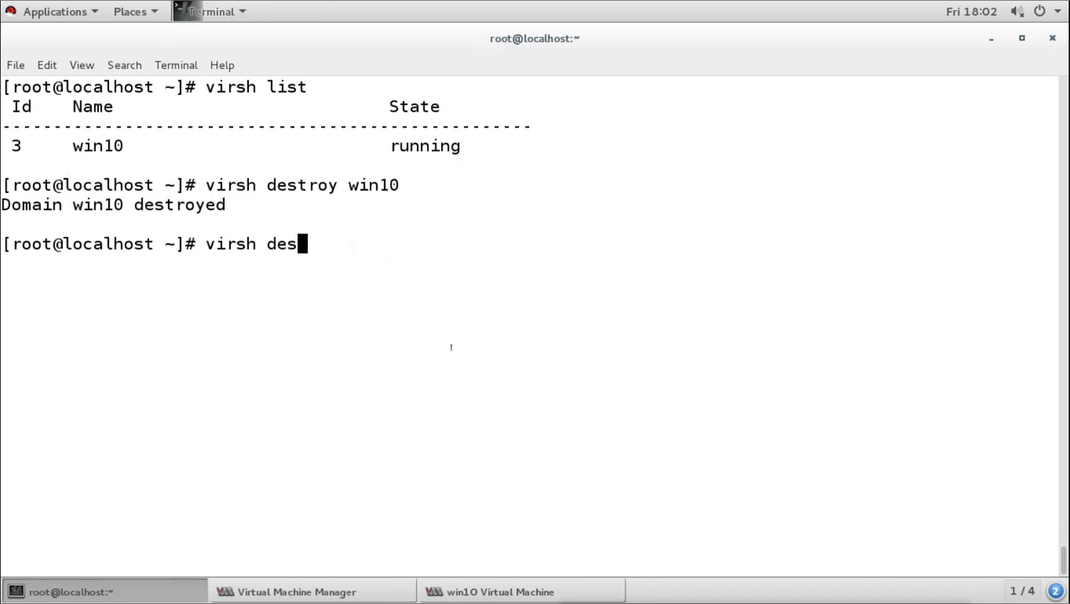
{"action": "type", "text": "stop"}
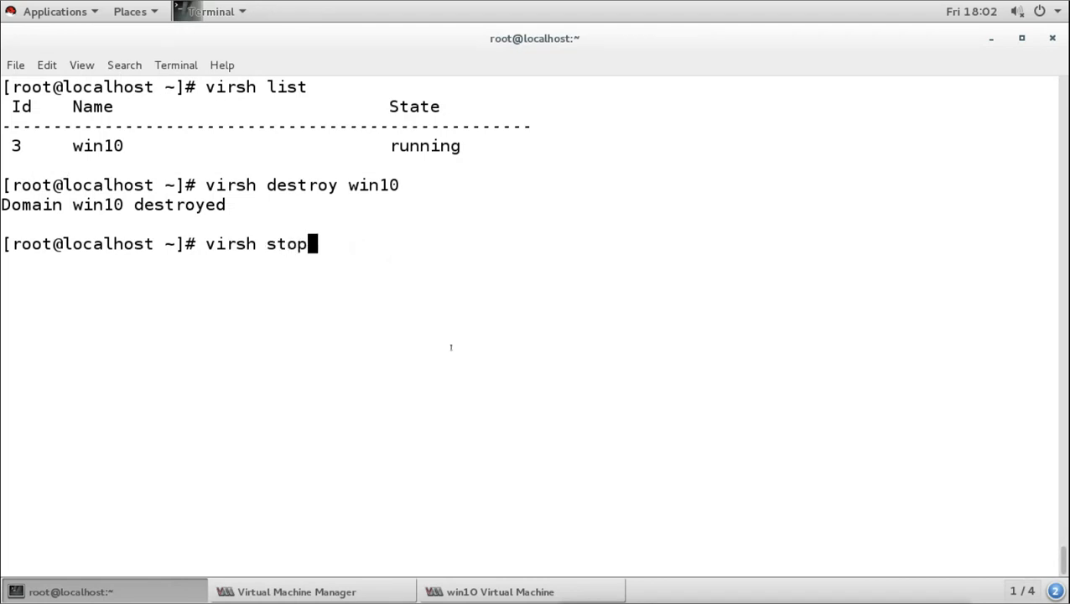
{"action": "type", "text": " win10"}
{"action": "key", "text": "Return"}
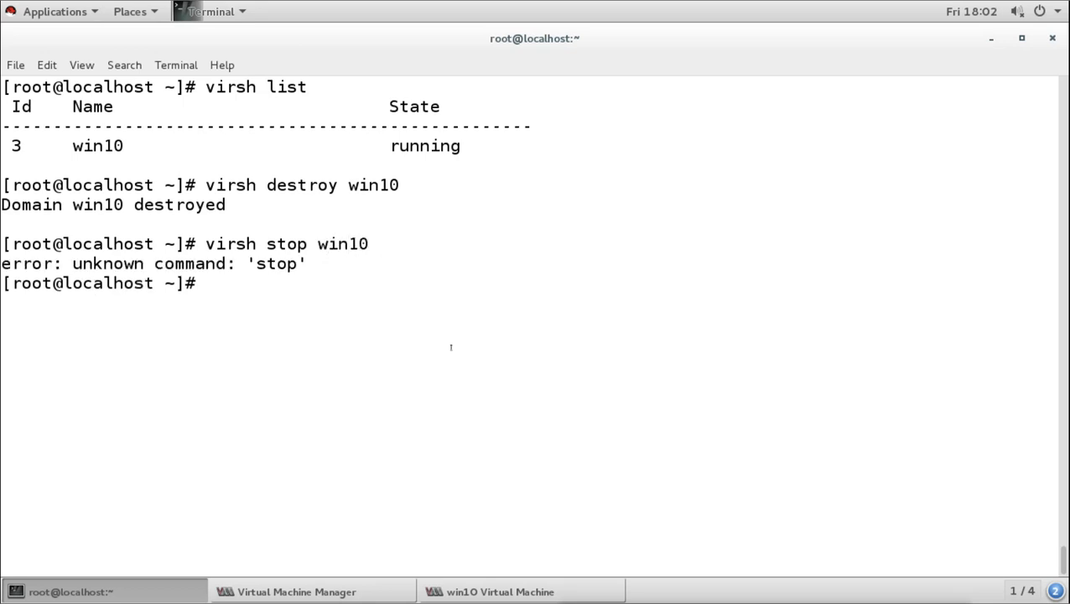
Display the list of virsh commands with virsh --help.
{"action": "key", "text": "Up"}
{"action": "key", "text": "BackSpace"}
{"action": "key", "text": "BackSpace"}
{"action": "key", "text": "BackSpace"}
{"action": "key", "text": "BackSpace"}
{"action": "key", "text": "BackSpace"}
{"action": "key", "text": "BackSpace"}
{"action": "key", "text": "BackSpace"}
{"action": "key", "text": "BackSpace"}
{"action": "key", "text": "BackSpace"}
{"action": "key", "text": "BackSpace"}
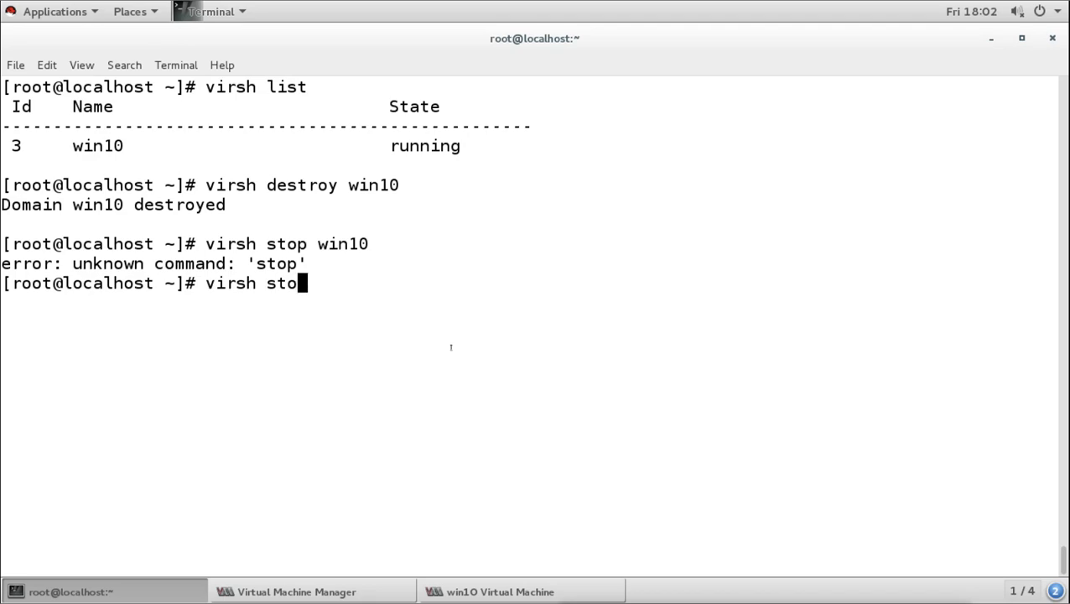
{"action": "type", "text": "--help"}
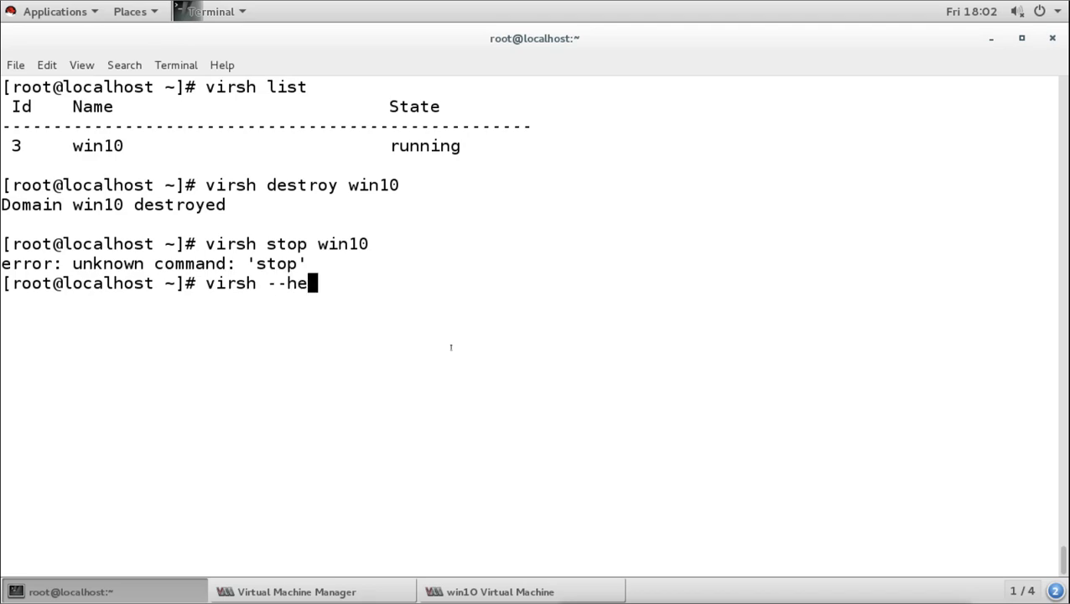
{"action": "key", "text": "Return"}
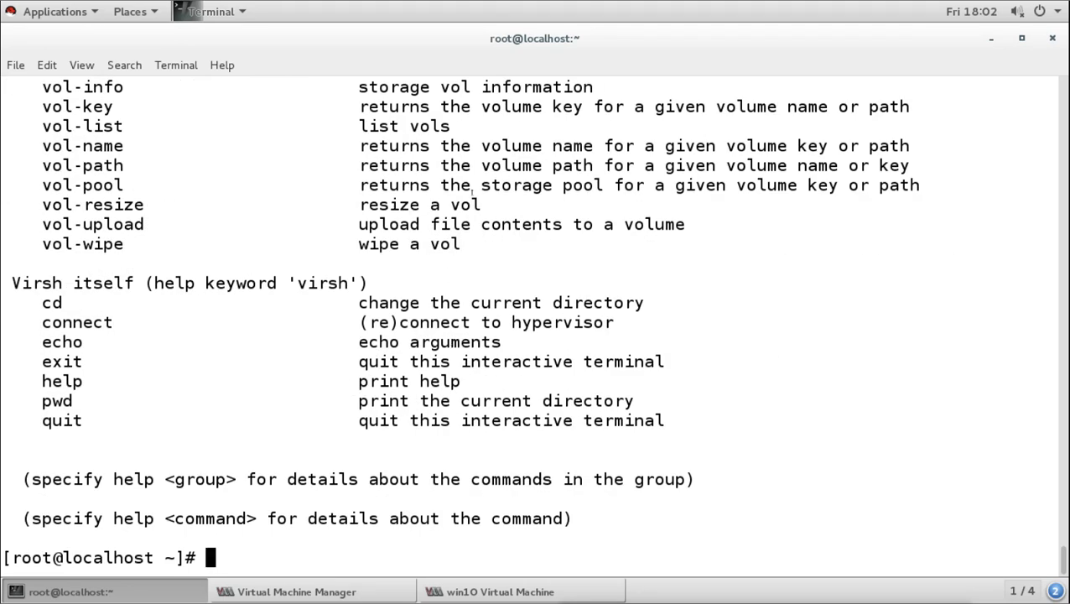
Look through the virsh help output, from the storage volume commands to the domain management commands and general options, for ways to control a machine.
{"action": "scroll", "coordinate": [470, 189], "scroll_direction": "up", "scroll_amount": 6}
{"action": "scroll", "coordinate": [471, 191], "scroll_direction": "up", "scroll_amount": 6}
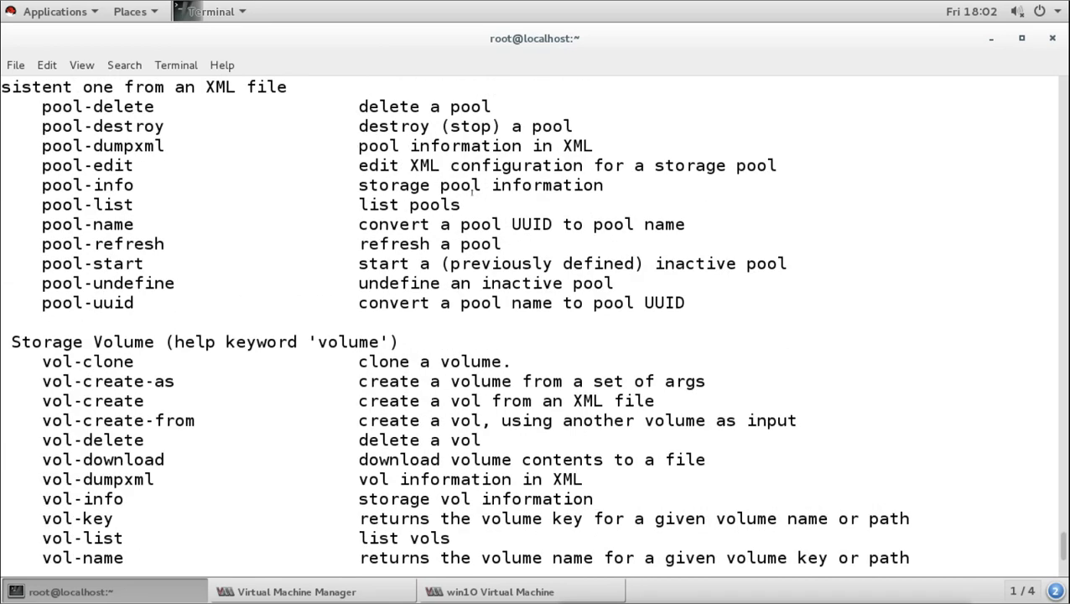
{"action": "scroll", "coordinate": [471, 192], "scroll_direction": "up", "scroll_amount": 9}
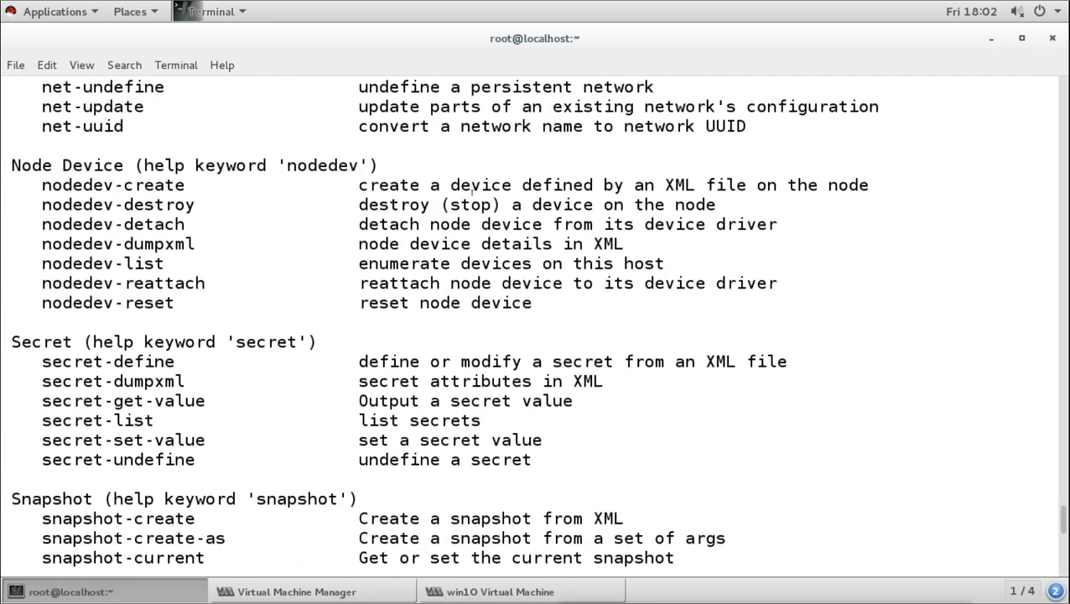
{"action": "scroll", "coordinate": [472, 191], "scroll_direction": "up", "scroll_amount": 4}
{"action": "scroll", "coordinate": [472, 191], "scroll_direction": "up", "scroll_amount": 3}
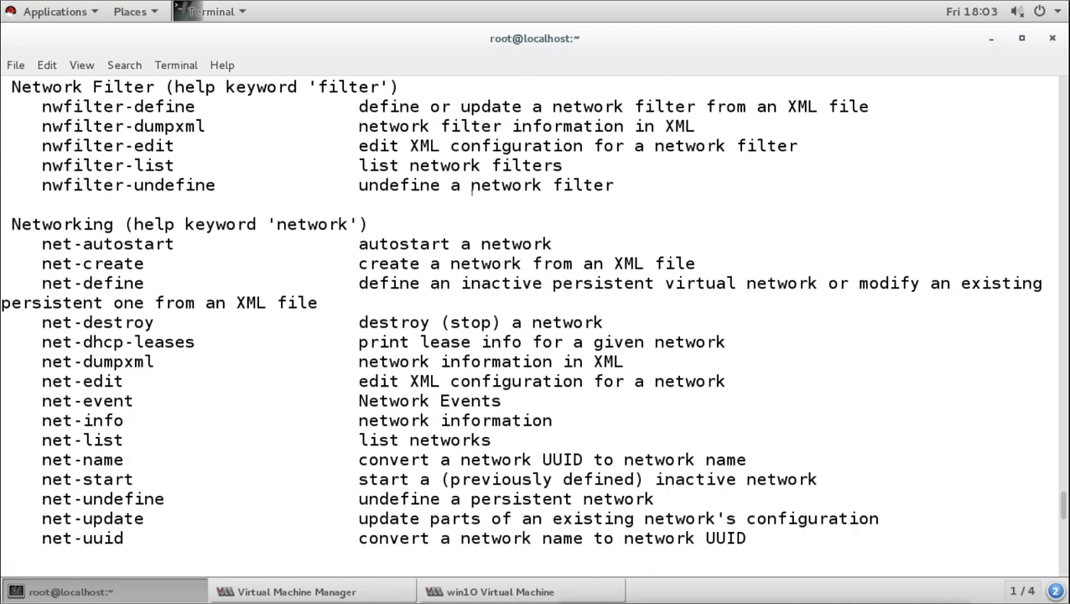
{"action": "scroll", "coordinate": [472, 192], "scroll_direction": "up", "scroll_amount": 9}
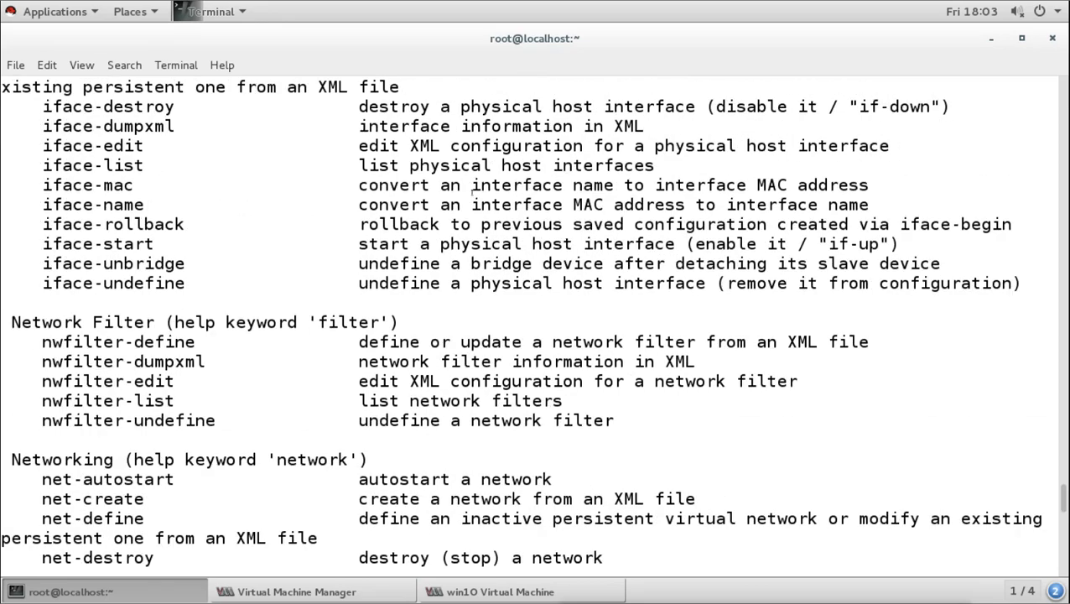
{"action": "scroll", "coordinate": [472, 192], "scroll_direction": "up", "scroll_amount": 6}
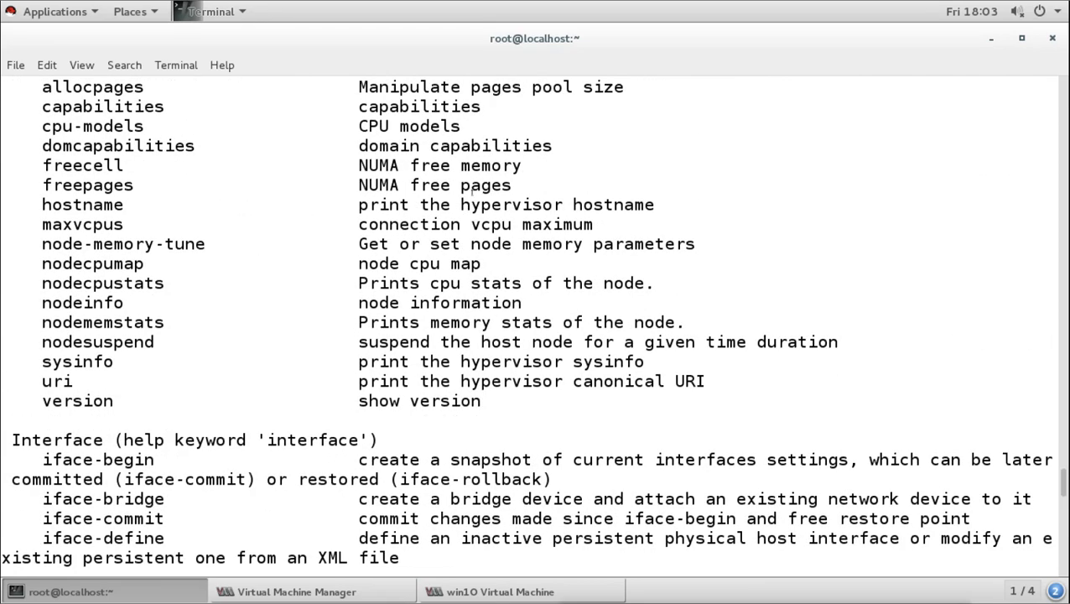
{"action": "scroll", "coordinate": [472, 191], "scroll_direction": "up", "scroll_amount": 4}
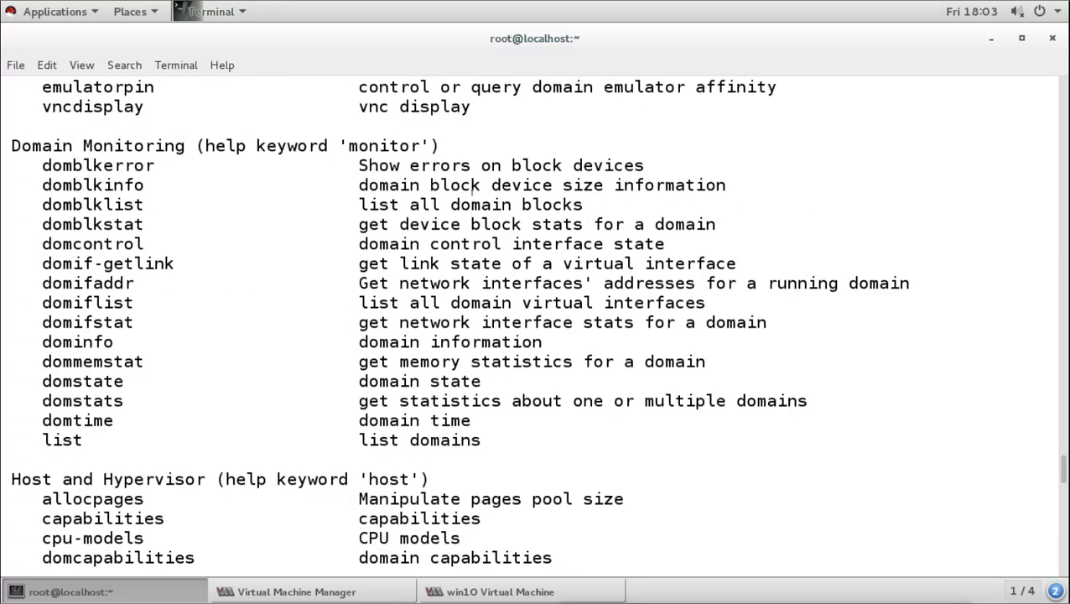
{"action": "scroll", "coordinate": [478, 186], "scroll_direction": "up", "scroll_amount": 11}
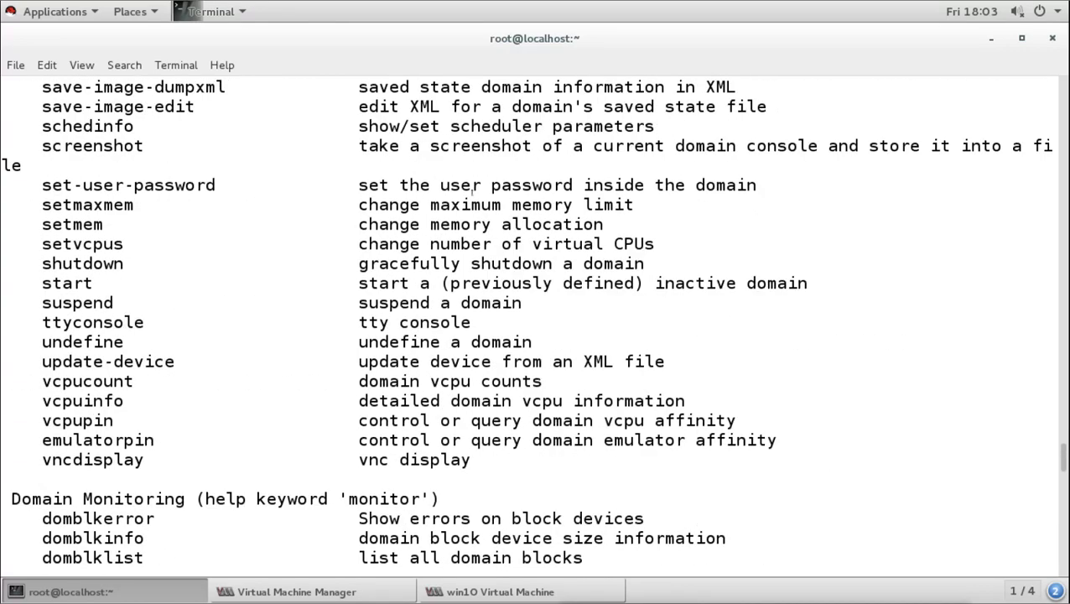
{"action": "scroll", "coordinate": [473, 190], "scroll_direction": "up", "scroll_amount": 6}
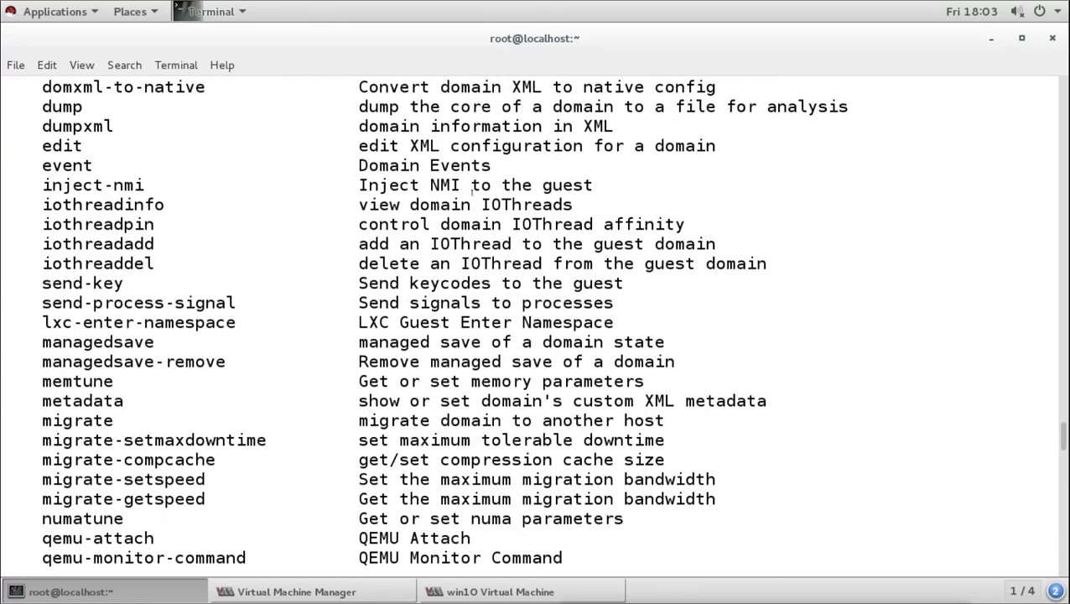
{"action": "scroll", "coordinate": [473, 191], "scroll_direction": "down", "scroll_amount": 5}
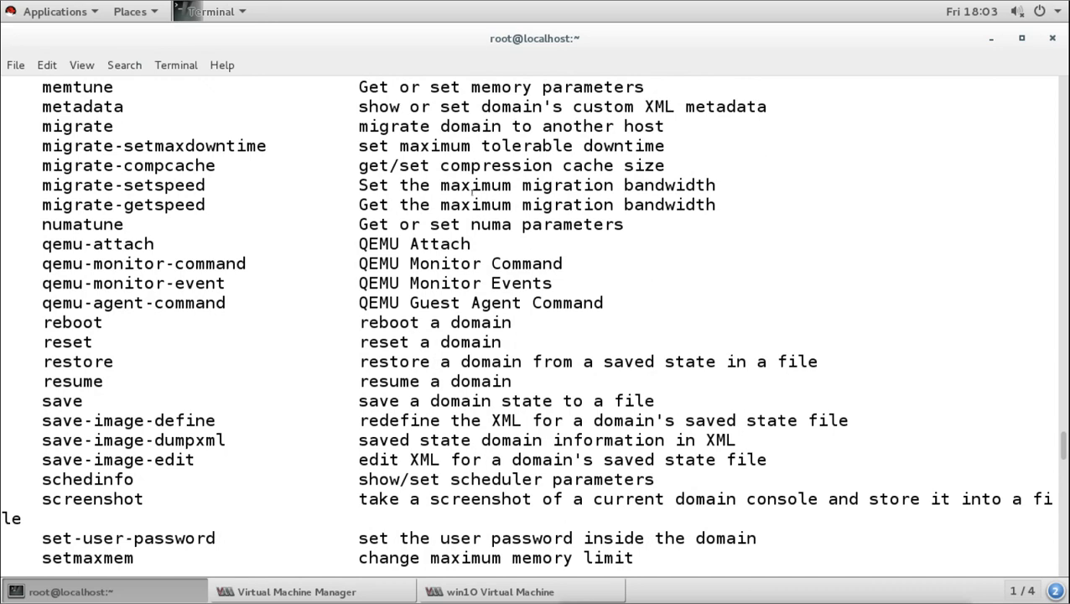
{"action": "scroll", "coordinate": [472, 191], "scroll_direction": "up", "scroll_amount": 2}
{"action": "scroll", "coordinate": [472, 191], "scroll_direction": "down", "scroll_amount": 6}
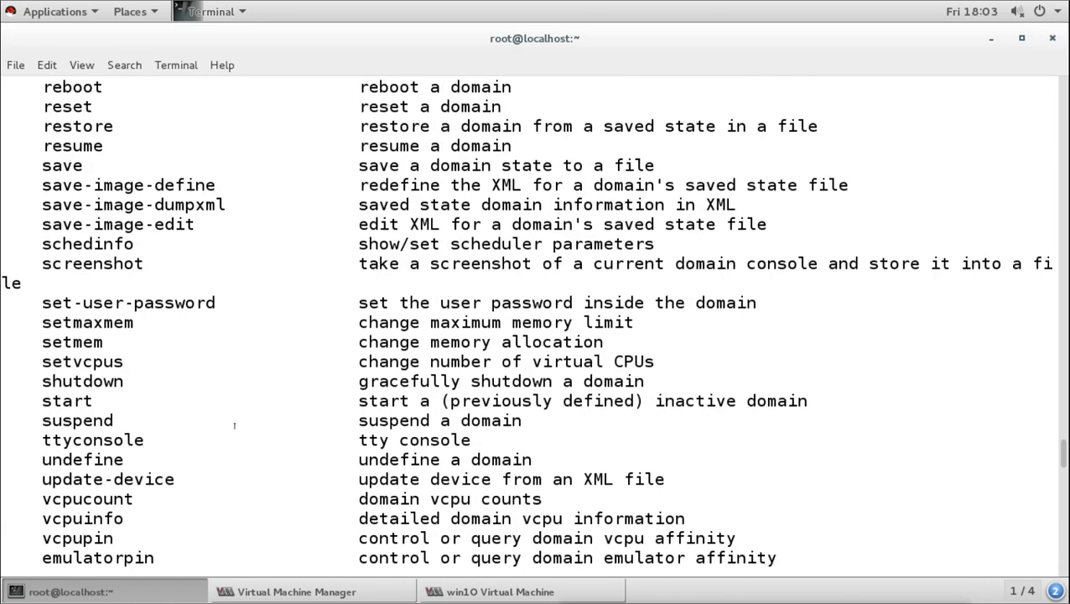
{"action": "scroll", "coordinate": [234, 426], "scroll_direction": "up", "scroll_amount": 2}
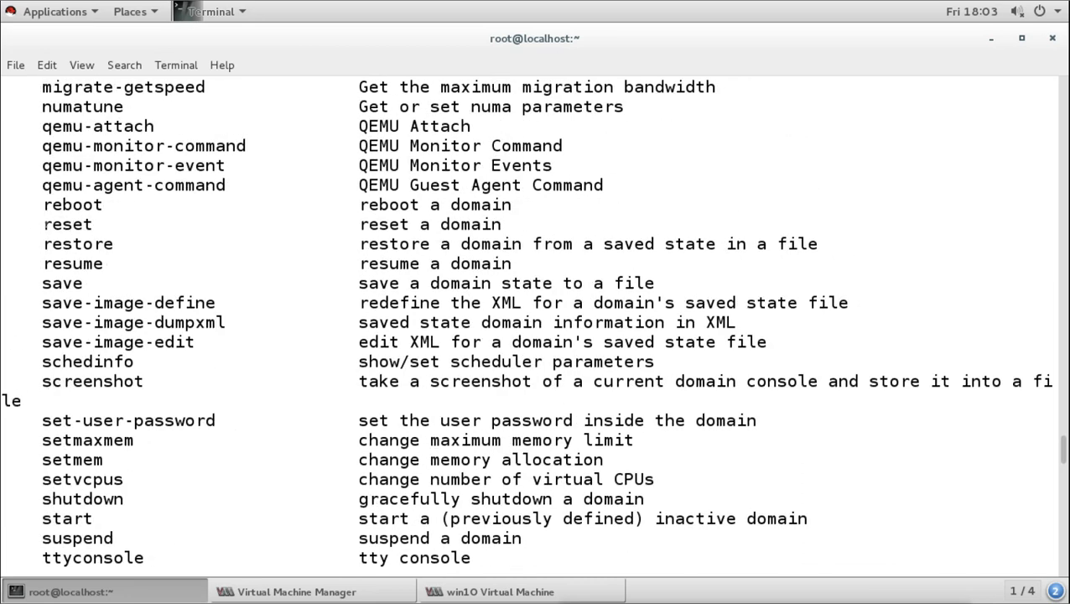
{"action": "scroll", "coordinate": [388, 243], "scroll_direction": "up", "scroll_amount": 4}
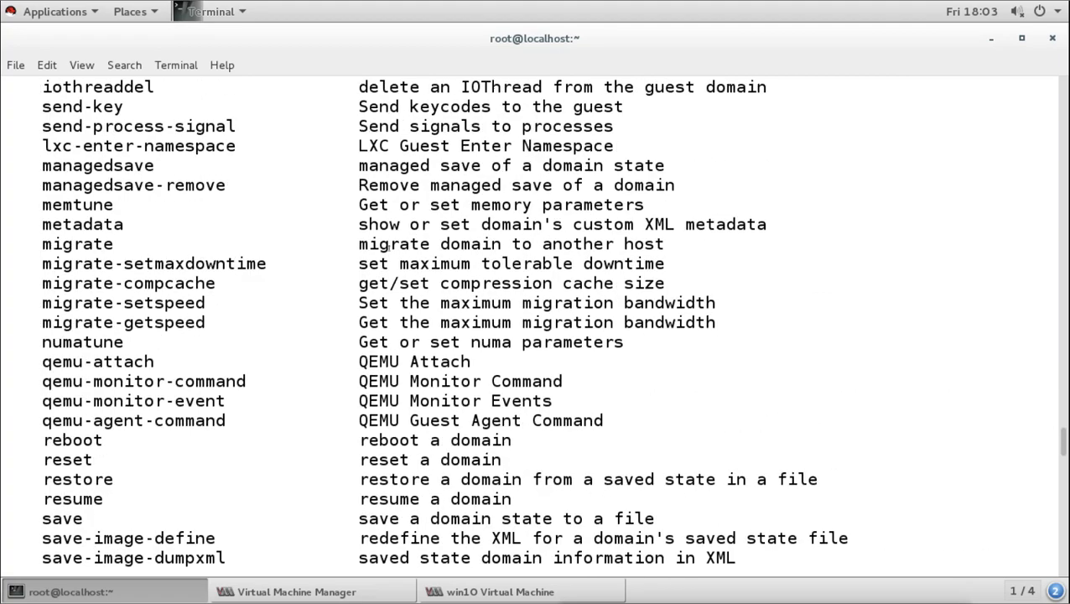
{"action": "scroll", "coordinate": [388, 243], "scroll_direction": "up", "scroll_amount": 12}
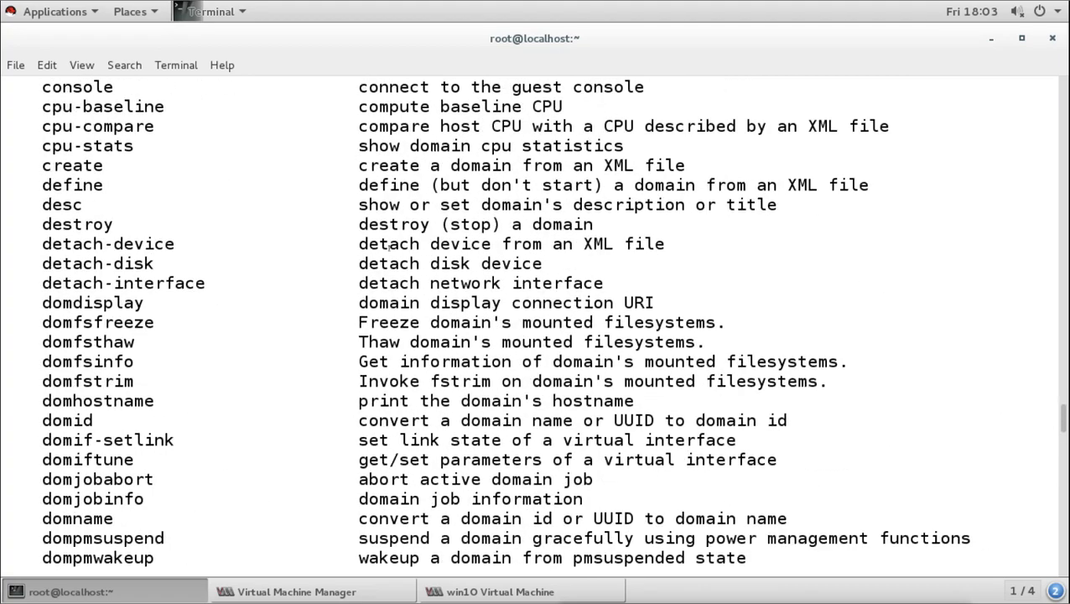
{"action": "scroll", "coordinate": [388, 243], "scroll_direction": "up", "scroll_amount": 15}
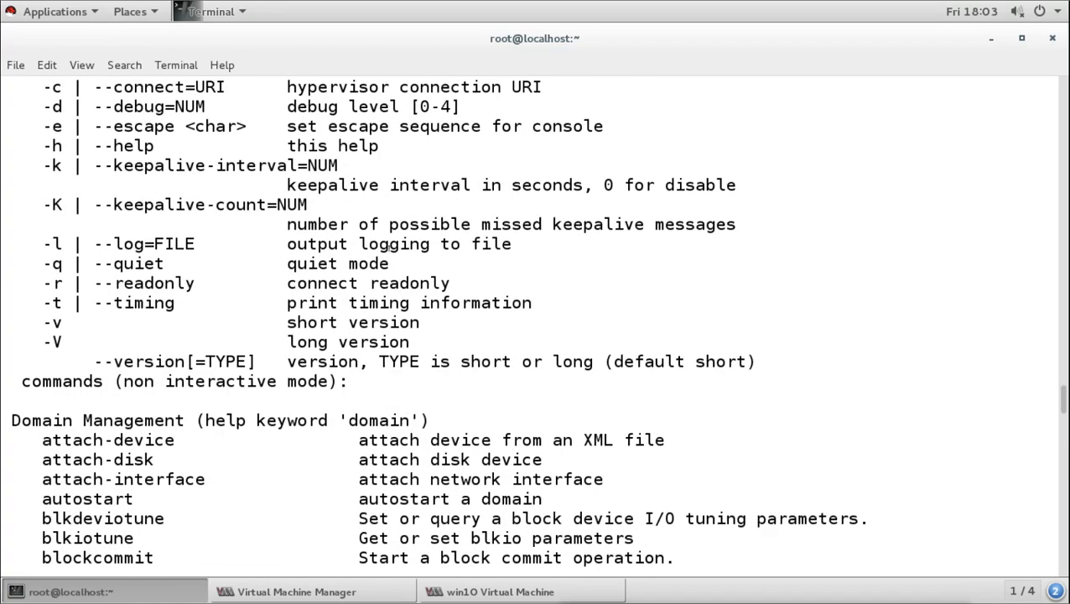
{"action": "scroll", "coordinate": [388, 247], "scroll_direction": "up", "scroll_amount": 2}
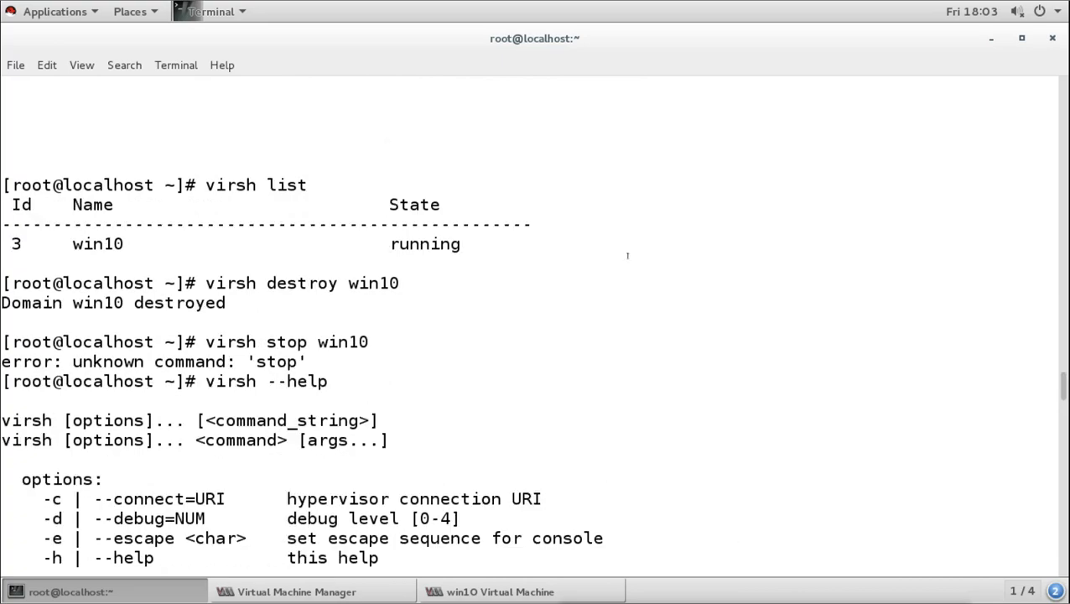
{"action": "scroll", "coordinate": [661, 283], "scroll_direction": "down", "scroll_amount": 20}
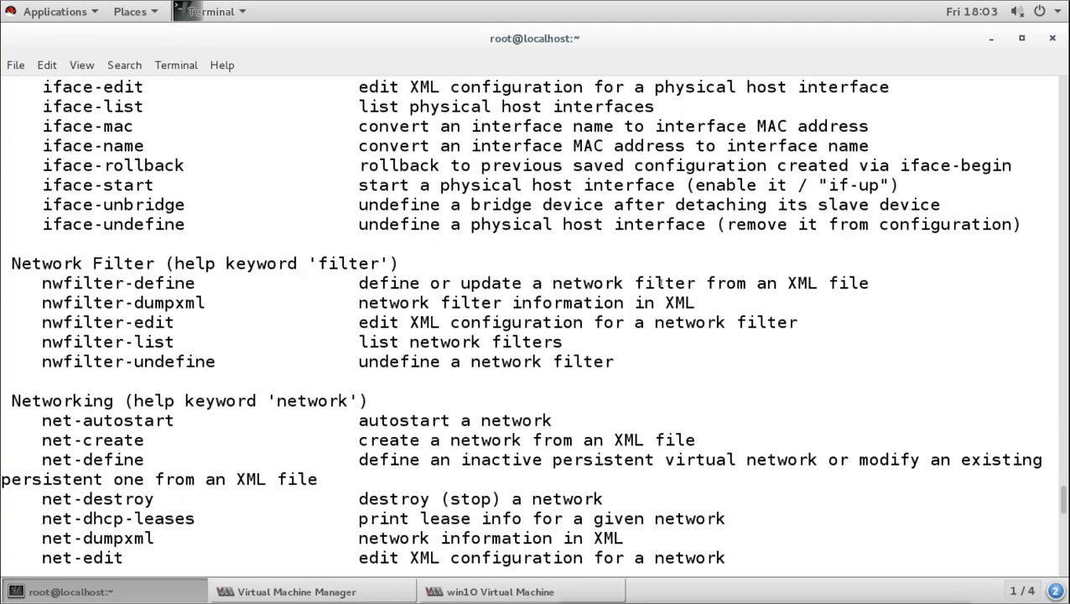
{"action": "scroll", "coordinate": [661, 283], "scroll_direction": "down", "scroll_amount": 20}
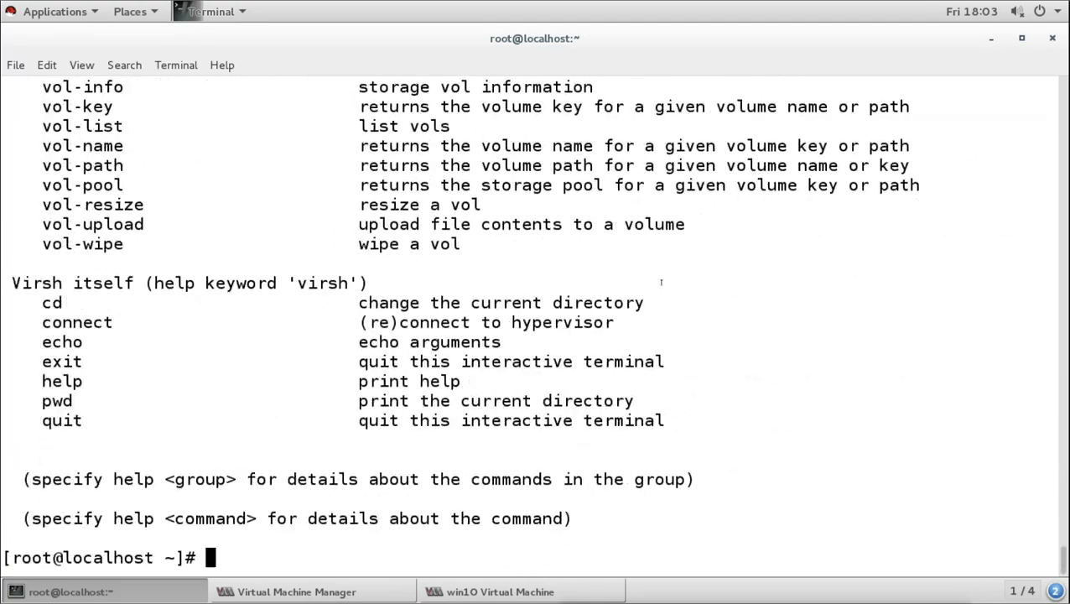
Clear the terminal and bring the previous virsh stop win10 command back to the prompt from the command history.
{"action": "key", "text": "ctrl+l"}
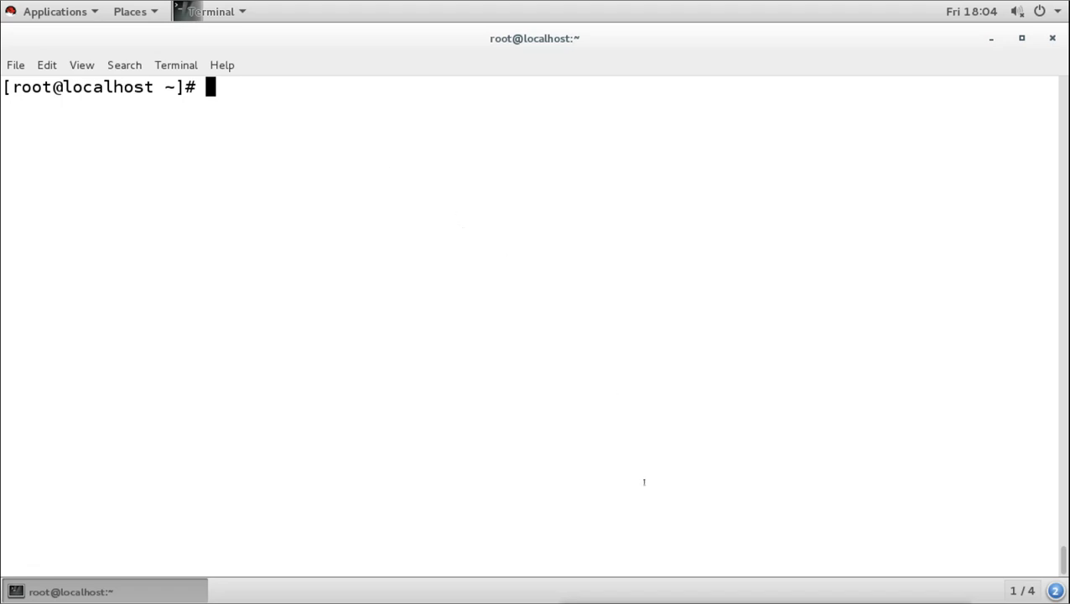
{"action": "type", "text": "virsh --help"}
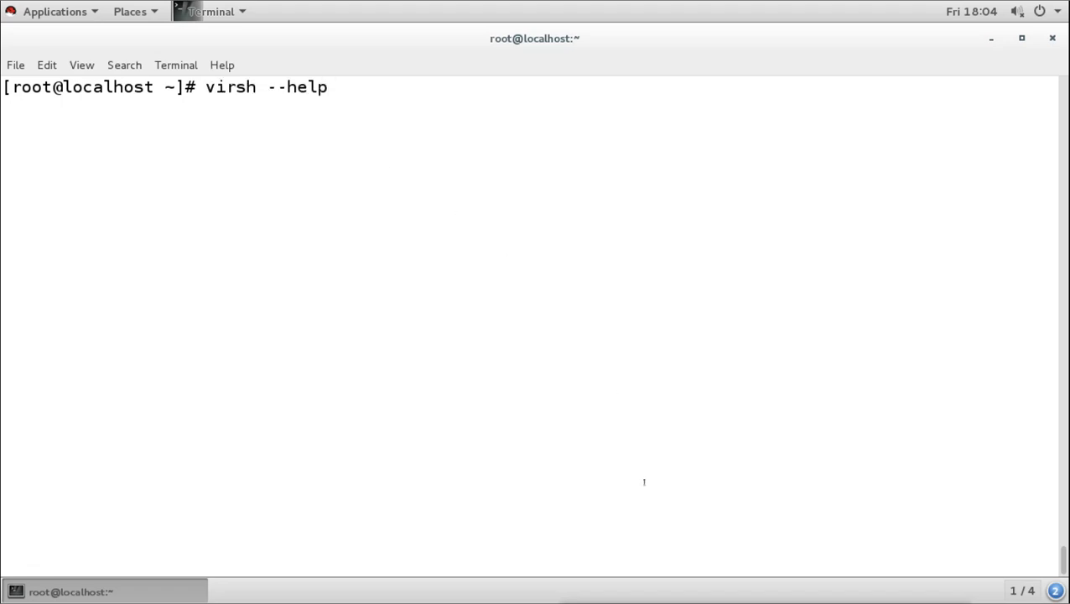
{"action": "key", "text": "Up"}
{"action": "key", "text": "Up"}
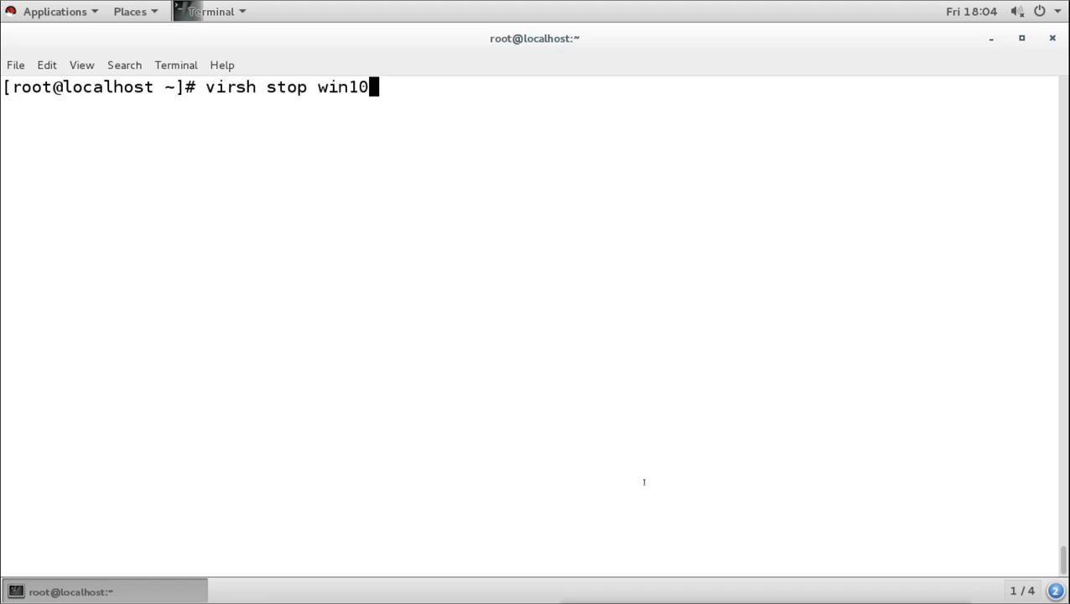